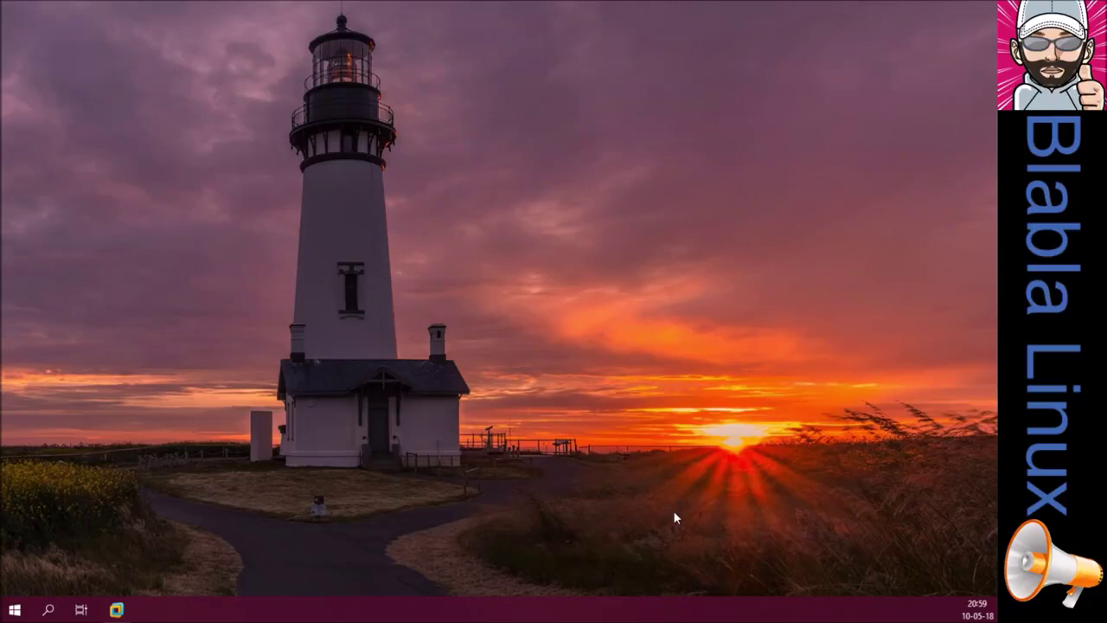
# Switch to VMware Workstation, power on the virtual machine "Clone of ubuntu-18.04-desktop-amd64-MINIMAL" and hide the library sidebar
pyautogui.moveTo(116, 607)
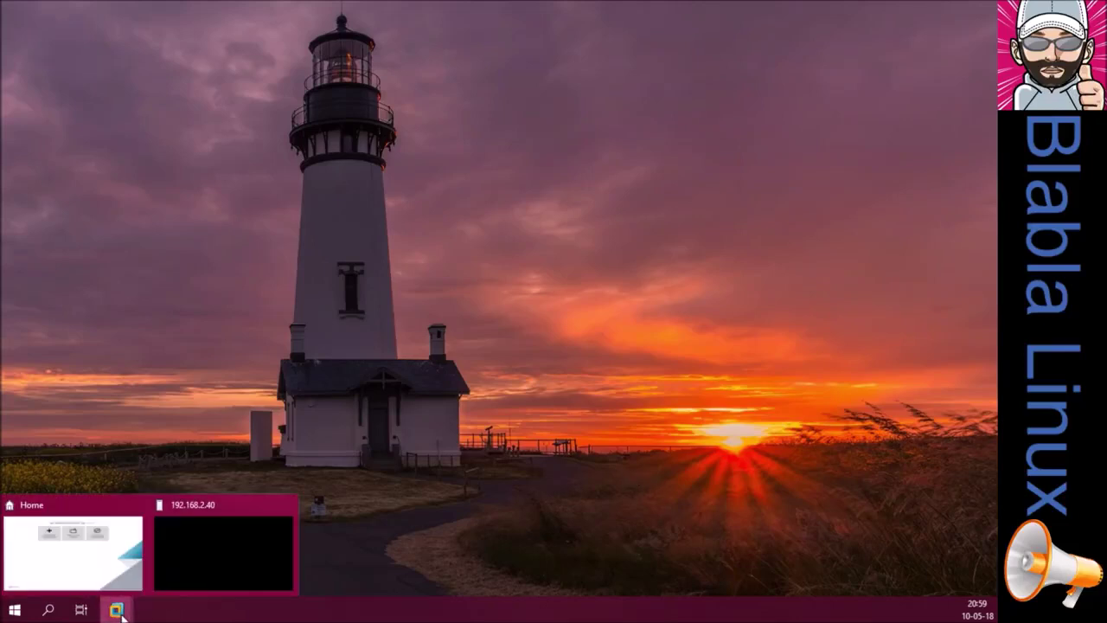
pyautogui.click(205, 554)
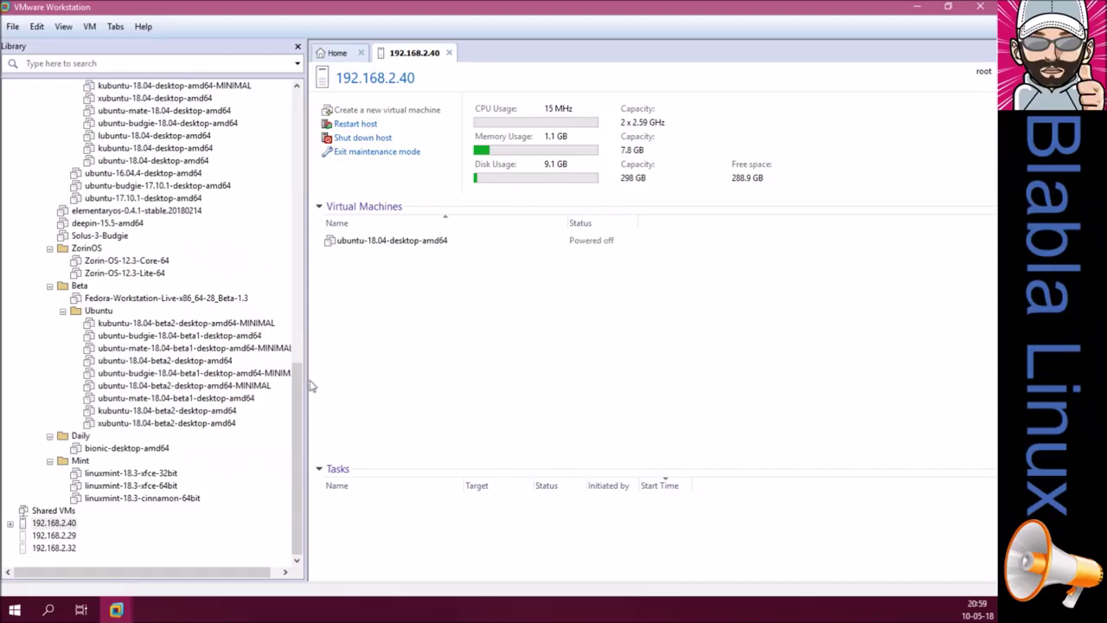
pyautogui.moveTo(300, 392); pyautogui.dragTo(313, 101)
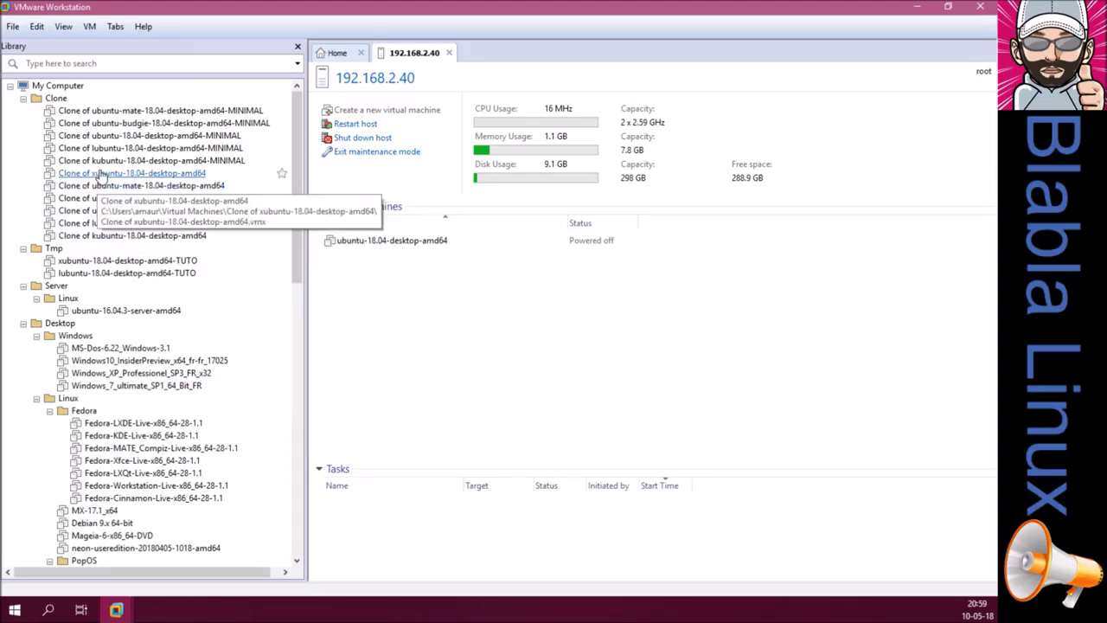
pyautogui.click(130, 140)
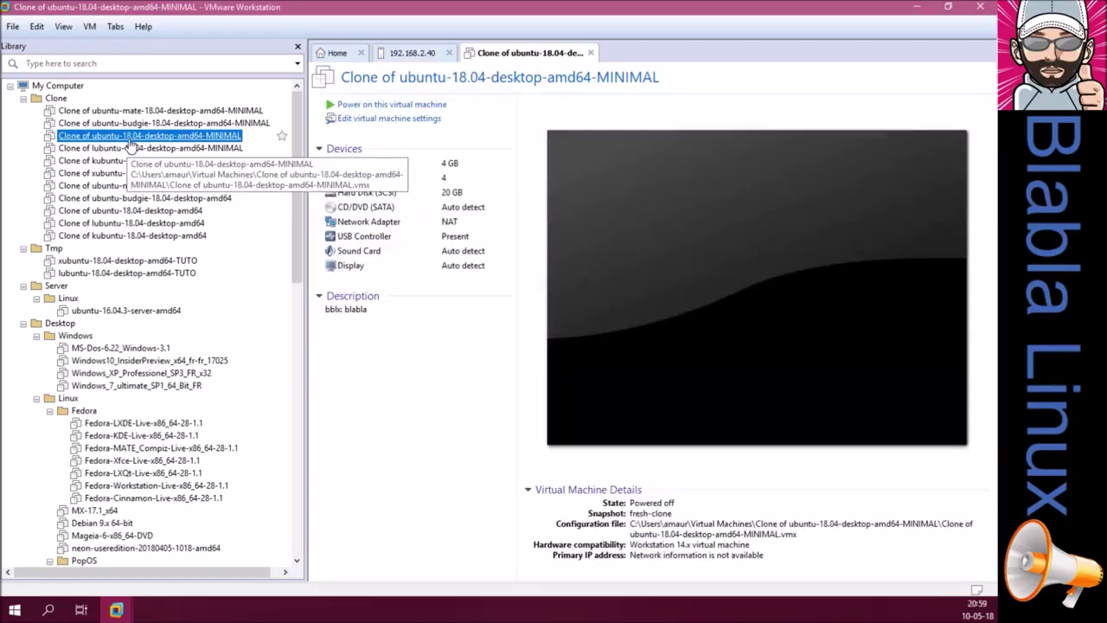
pyautogui.click(362, 106)
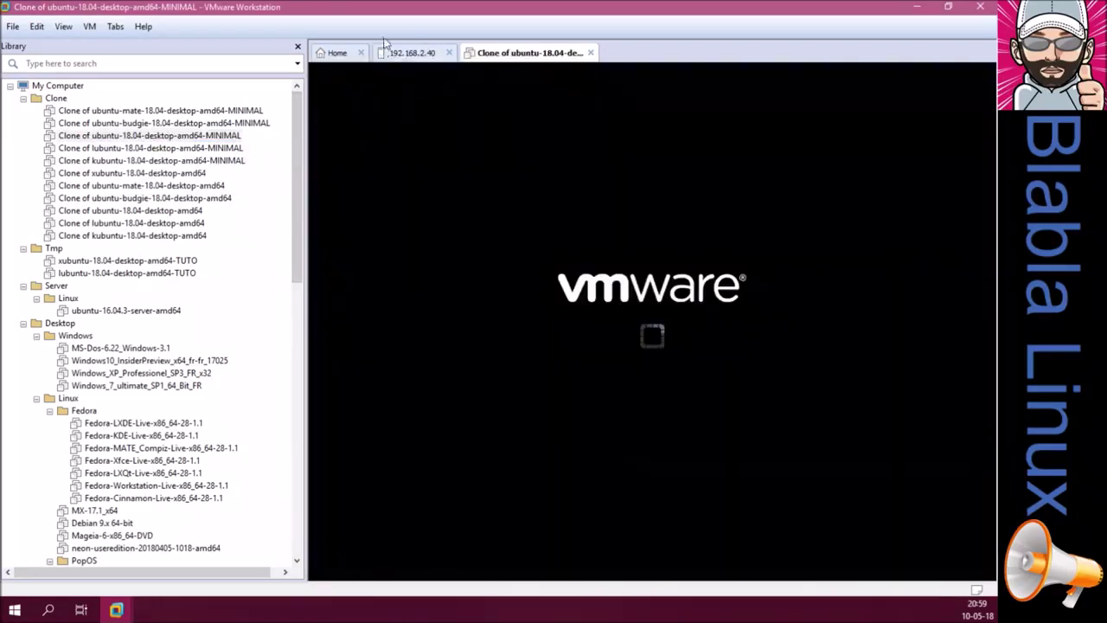
pyautogui.press('F9')
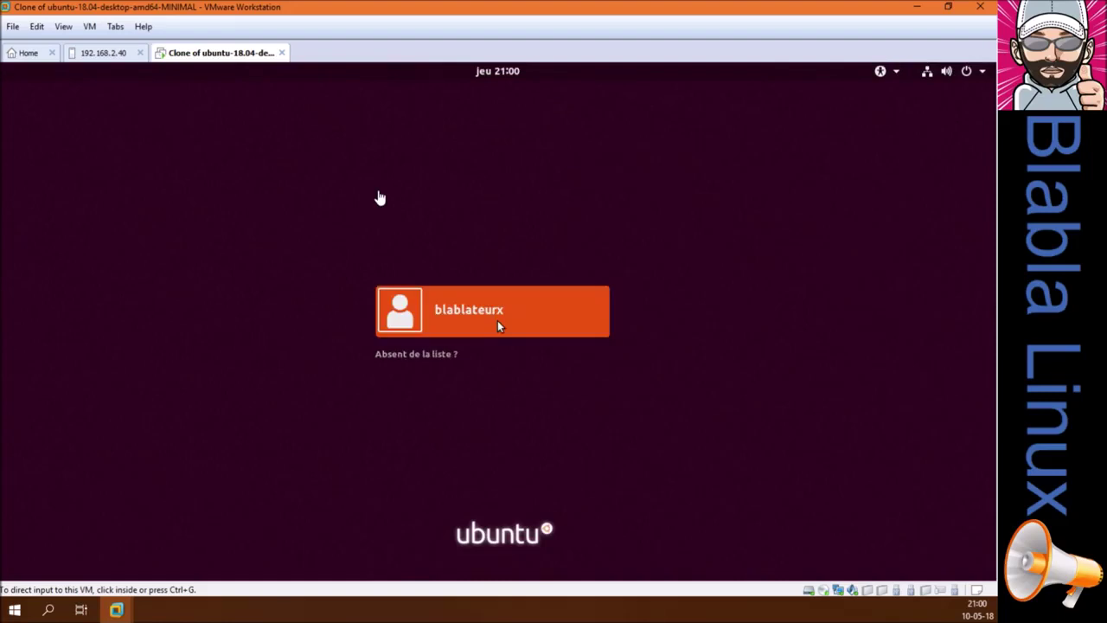
# Log in to Ubuntu with the listed user account by entering its account password
pyautogui.click(380, 198)
pyautogui.click(477, 312)
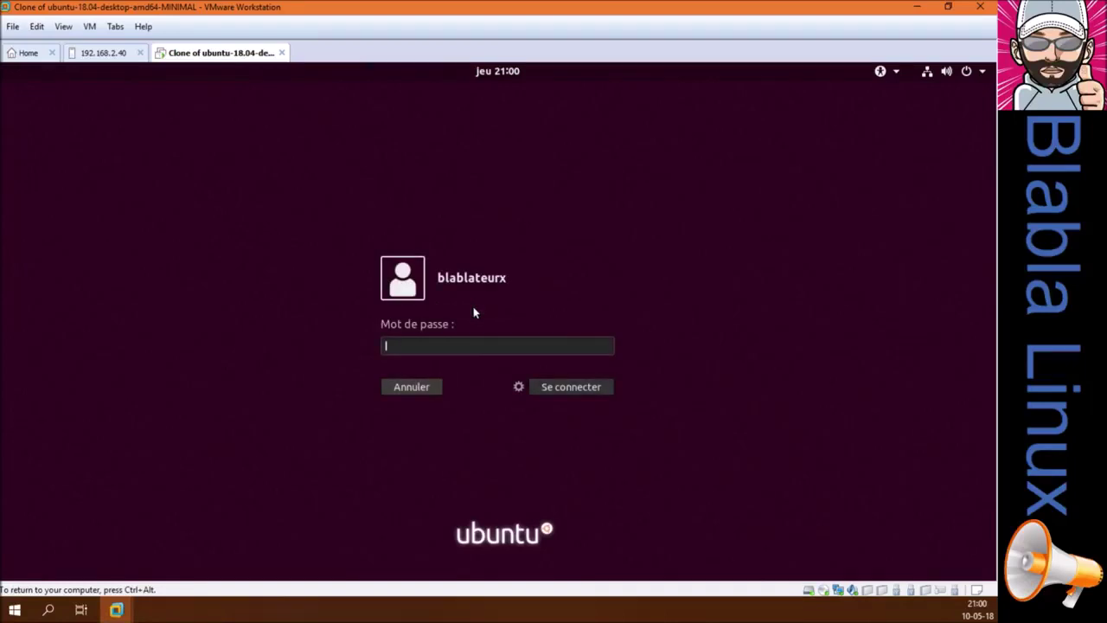
pyautogui.write('******')
pyautogui.press('Return')
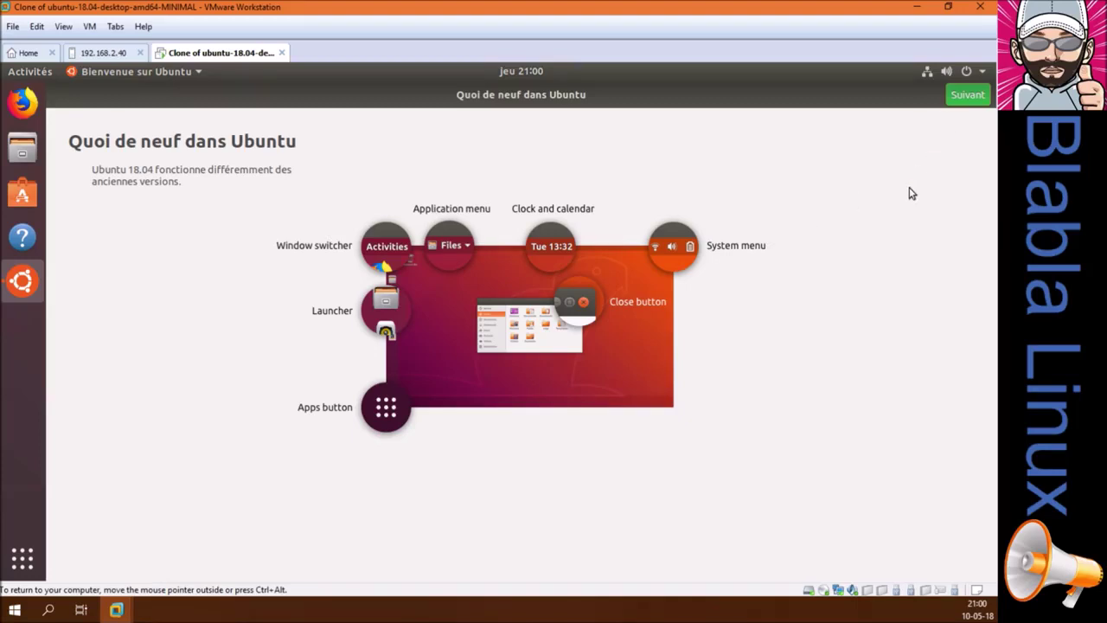
# Advance through the Ubuntu welcome assistant without configuring Livepatch and finish it
pyautogui.click(965, 98)
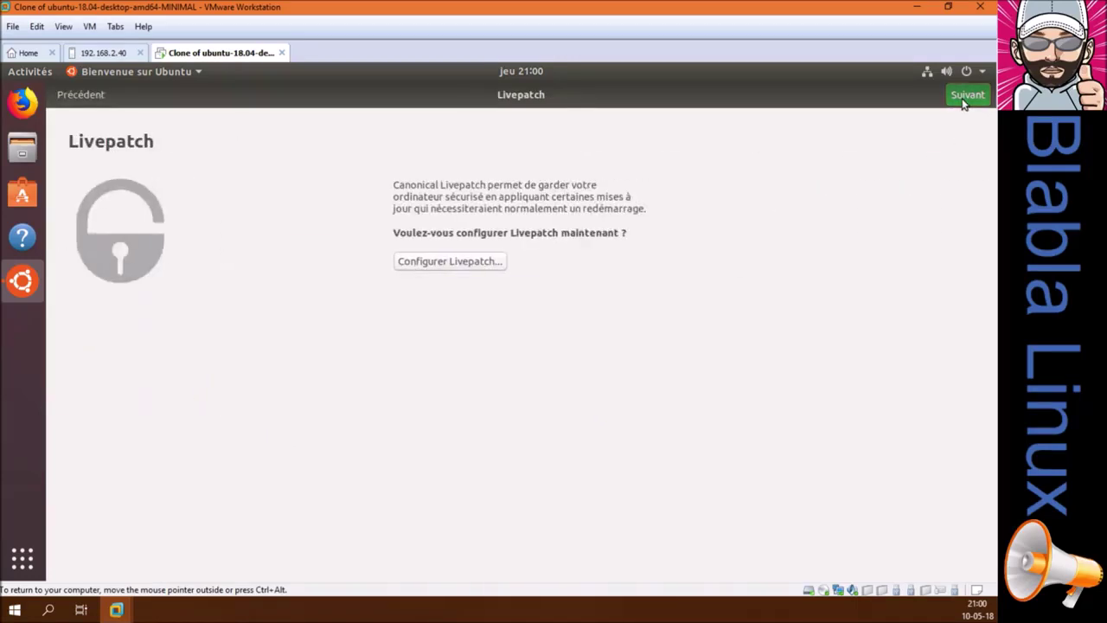
pyautogui.click(966, 97)
pyautogui.click(962, 100)
pyautogui.click(963, 99)
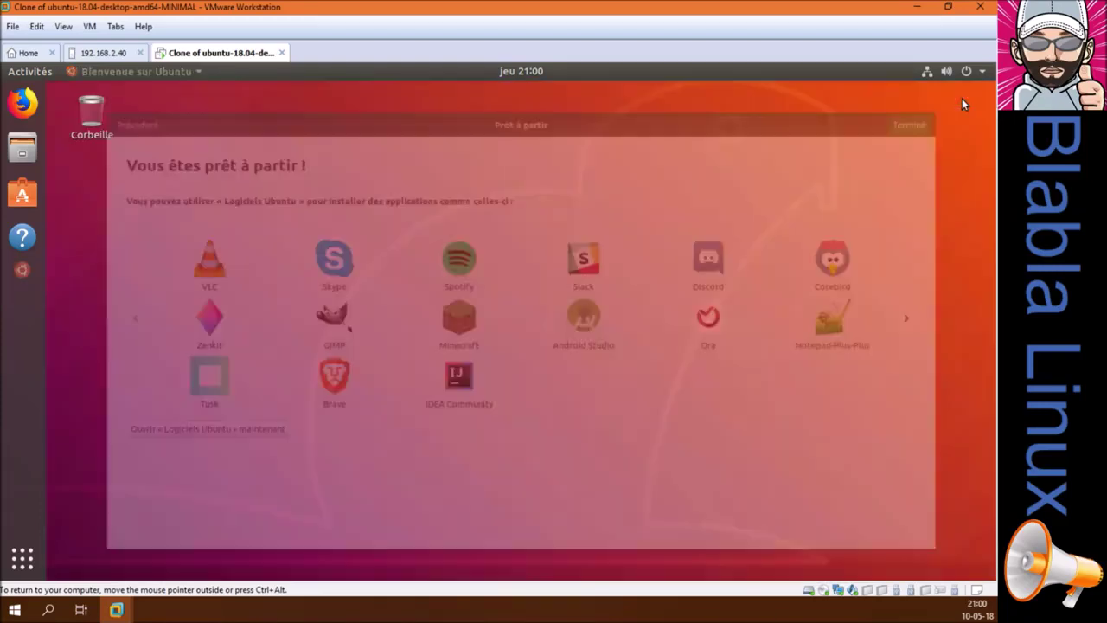
# Open a Terminal and refresh the package lists with "sudo apt update", entering the sudo password
pyautogui.click(22, 564)
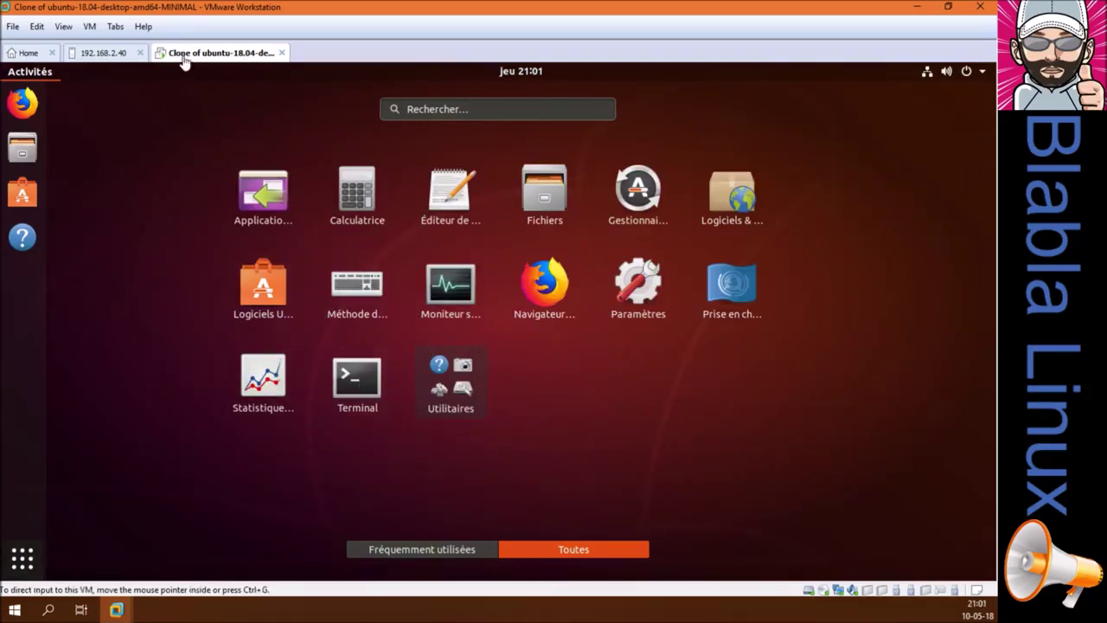
pyautogui.click(359, 389)
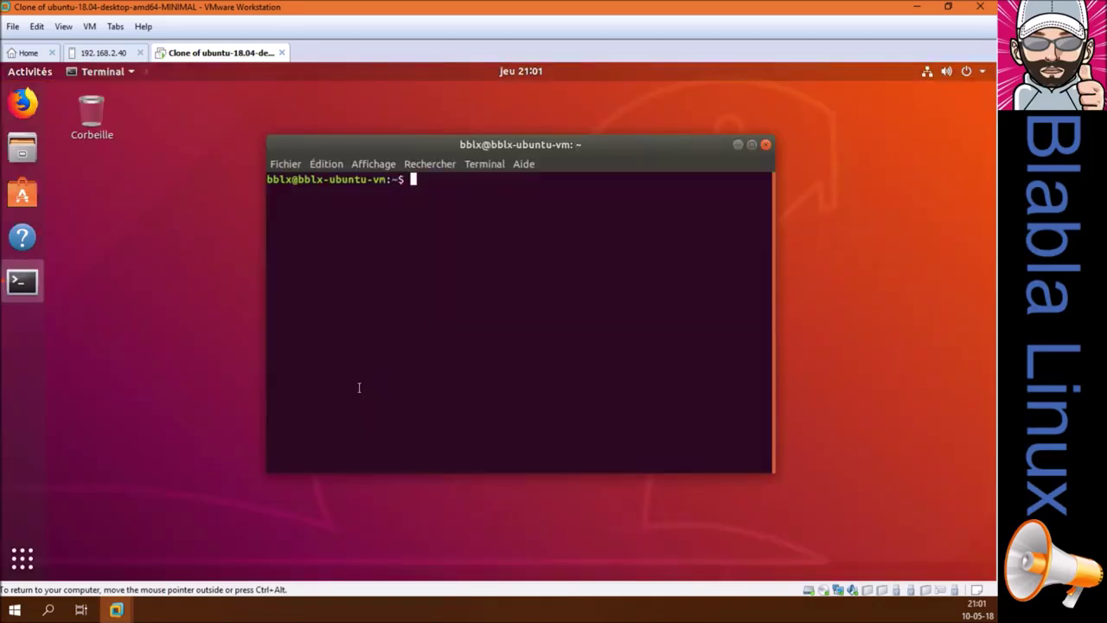
pyautogui.moveTo(545, 144)
pyautogui.mouseDown()
pyautogui.moveTo(506, 155)
pyautogui.moveTo(474, 147)
pyautogui.moveTo(529, 144)
pyautogui.mouseUp()
pyautogui.write('sudo apt update')
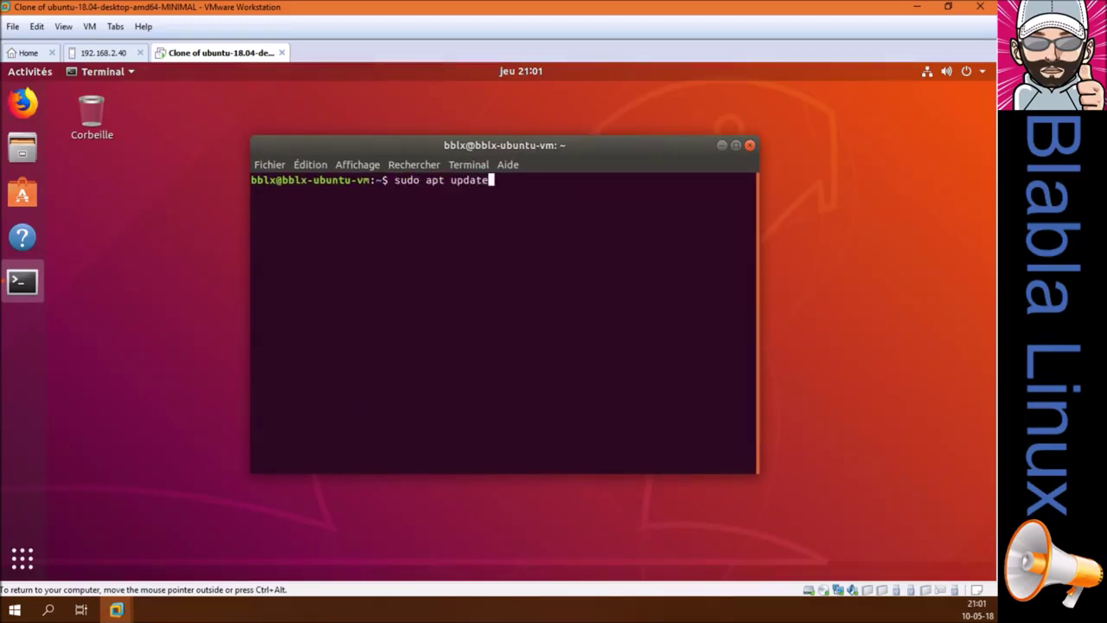
pyautogui.press('Return')
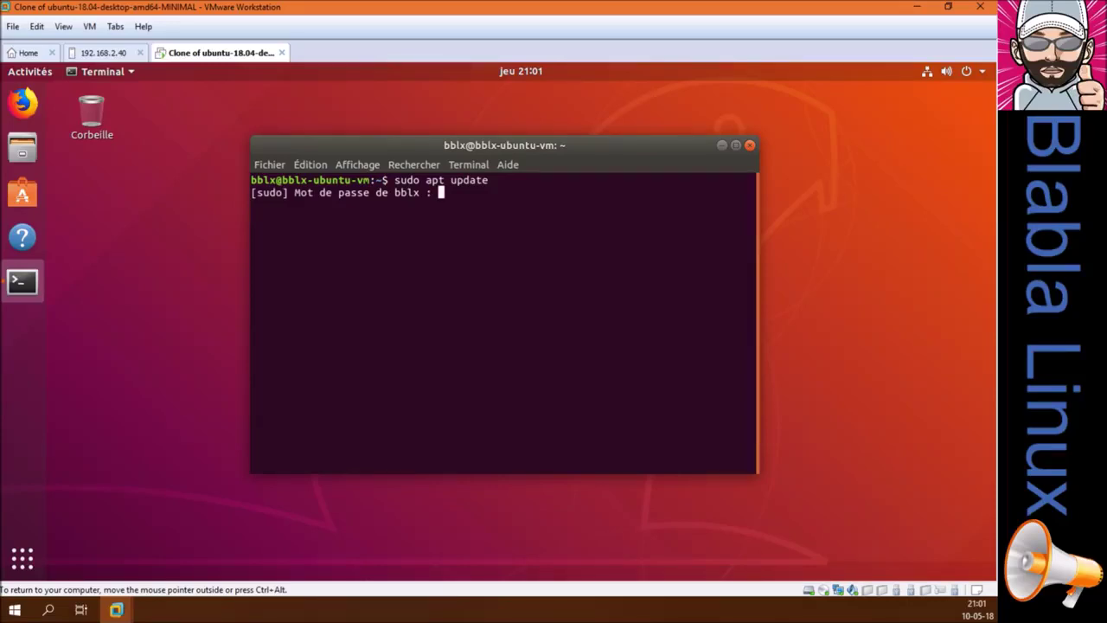
pyautogui.press('Return')
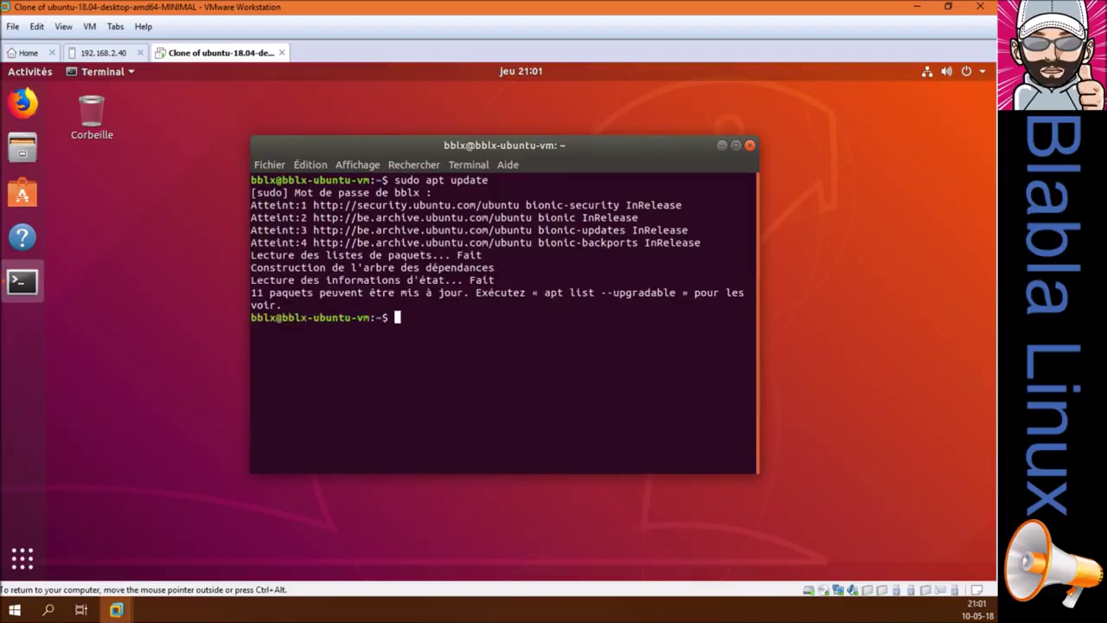
# List the installed snap packages in the terminal with "snap list"
pyautogui.write('snap liost')
pyautogui.press('BackSpace')
pyautogui.press('BackSpace')
pyautogui.press('BackSpace')
pyautogui.press('BackSpace')
pyautogui.write('ist')
pyautogui.press('Return')
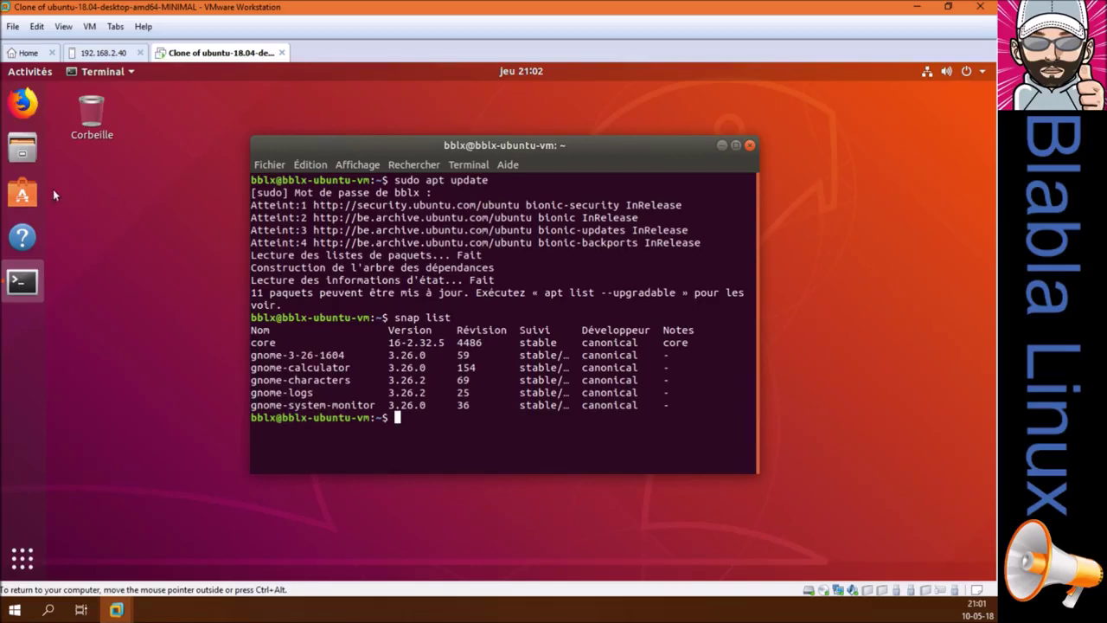
# Open Ubuntu Software and examine the version and source details of the featured GIMP application
pyautogui.click(23, 194)
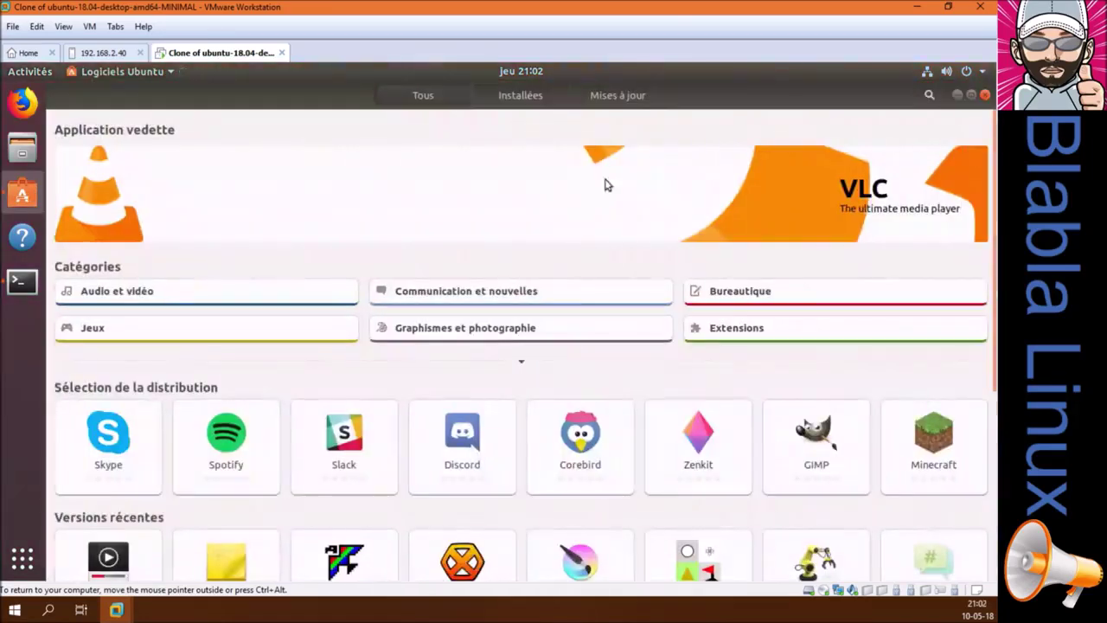
pyautogui.click(929, 96)
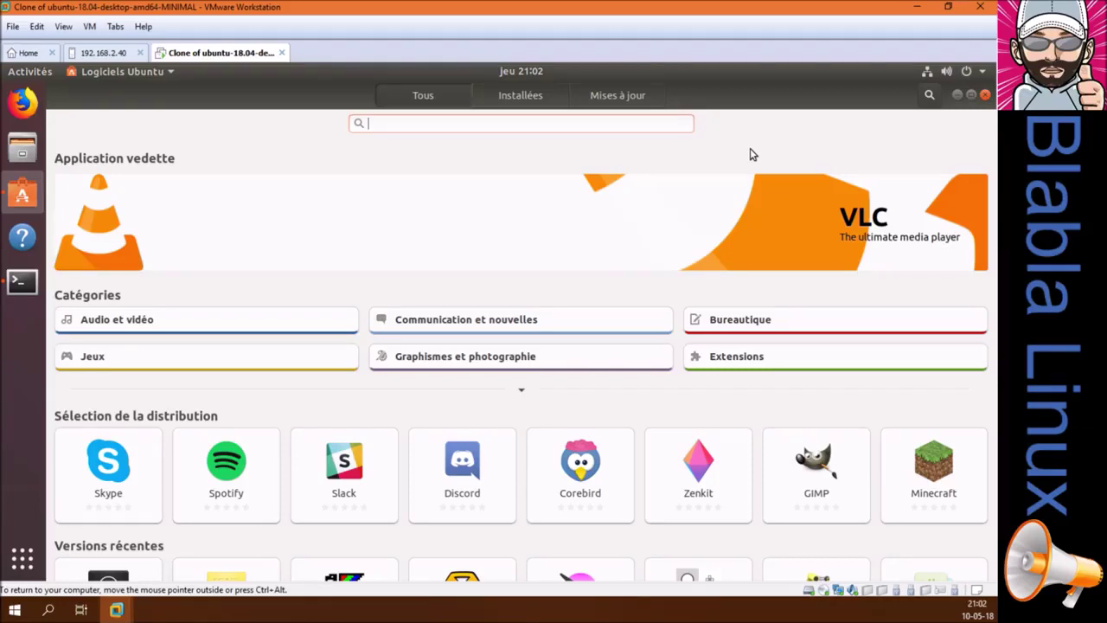
pyautogui.click(816, 471)
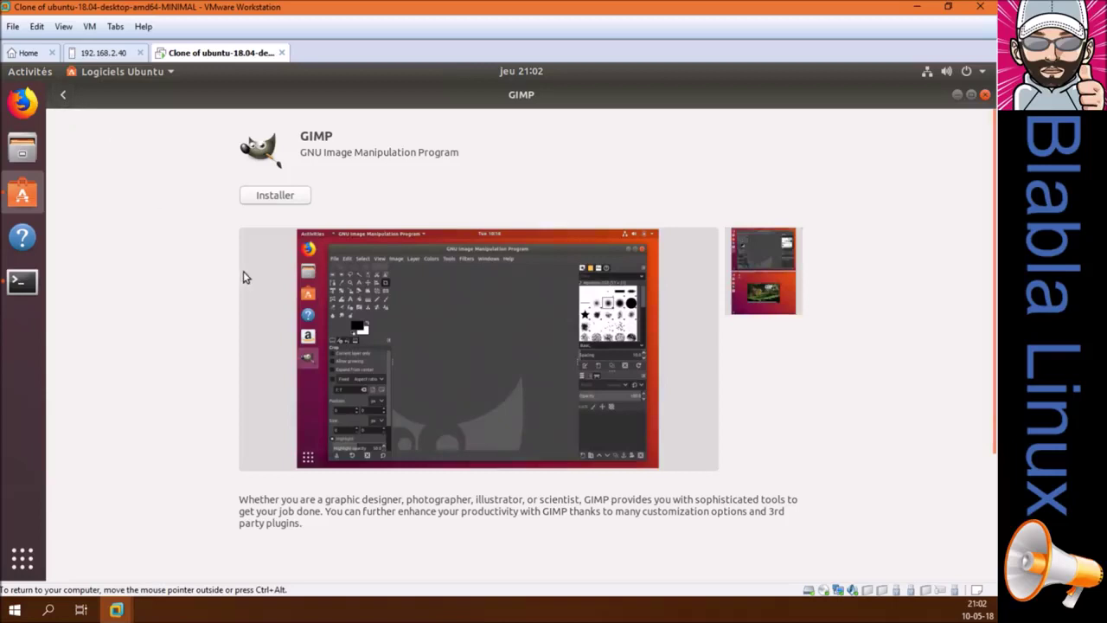
pyautogui.scroll(-4, 245, 275)
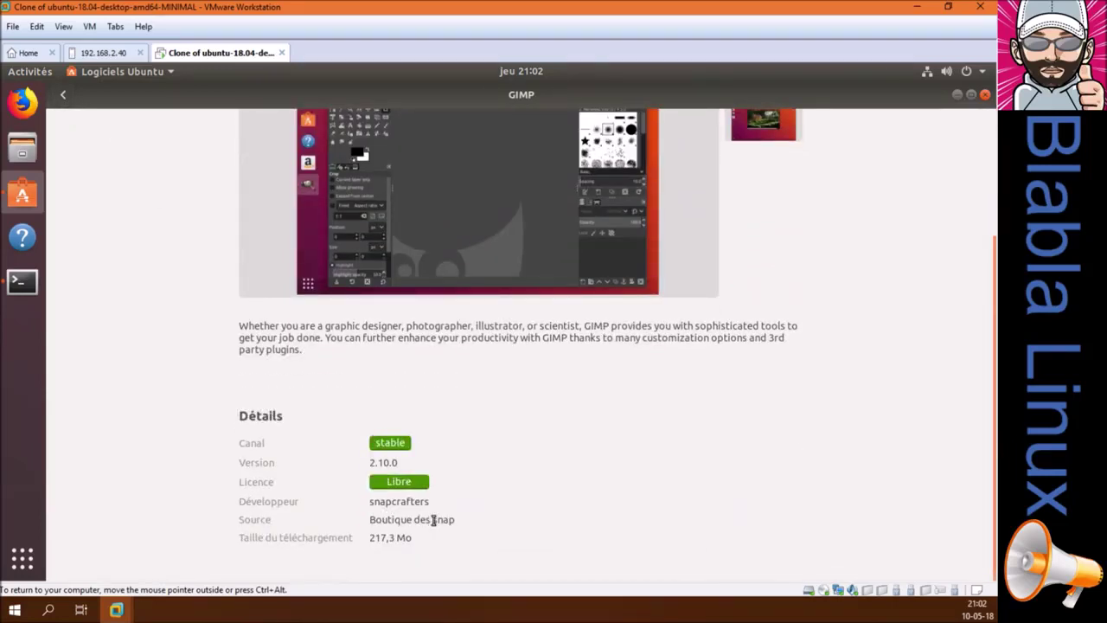
pyautogui.scroll(4, 231, 435)
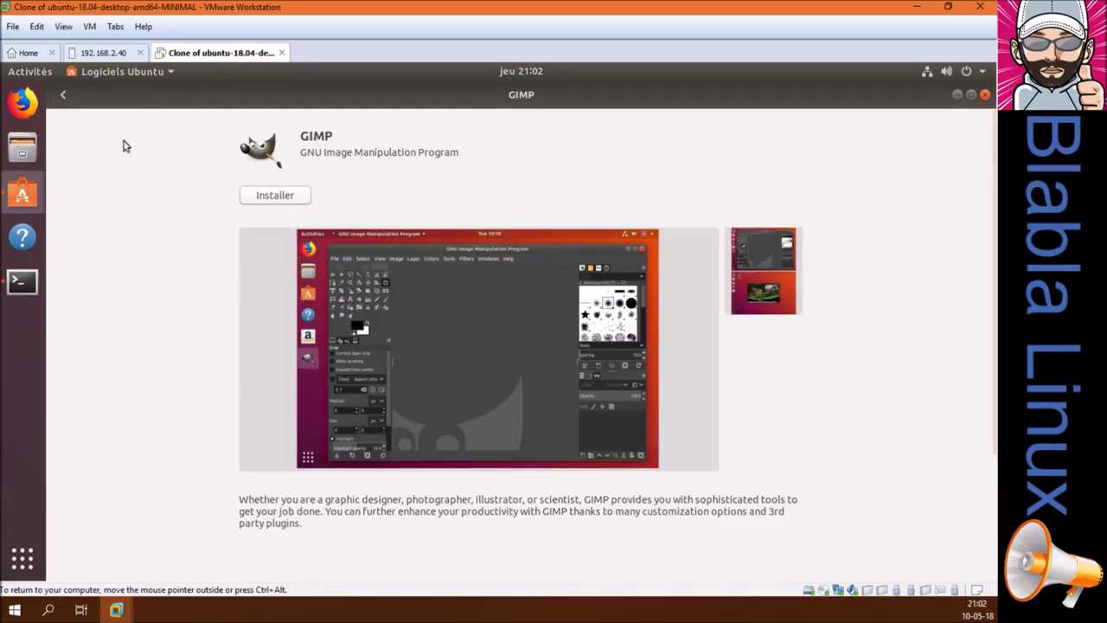
pyautogui.click(71, 94)
pyautogui.scroll(-2, 387, 424)
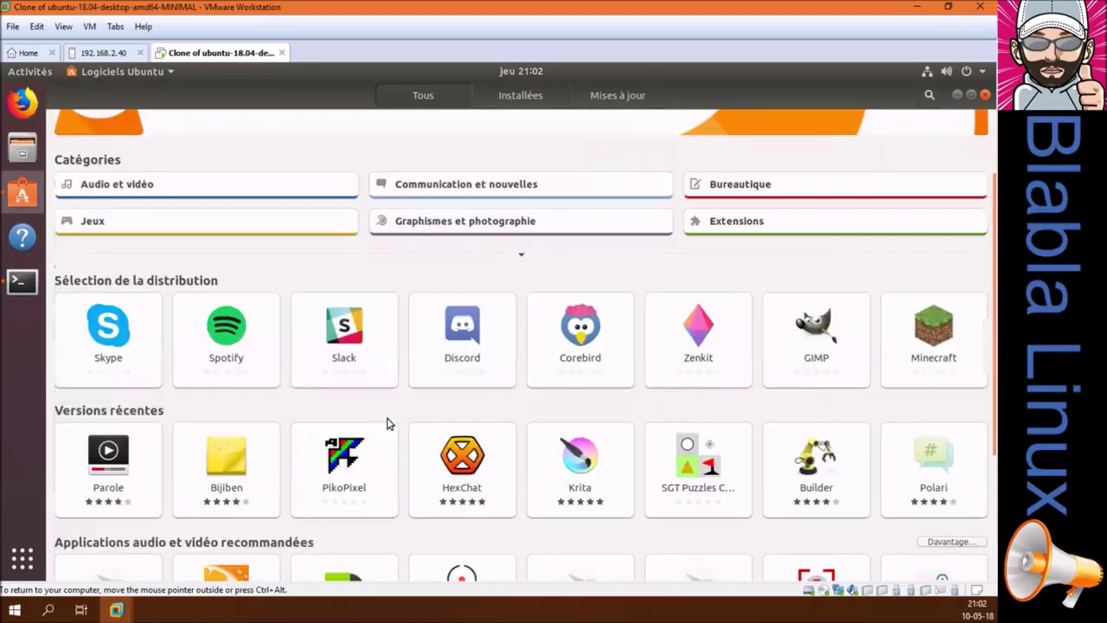
pyautogui.scroll(2, 387, 424)
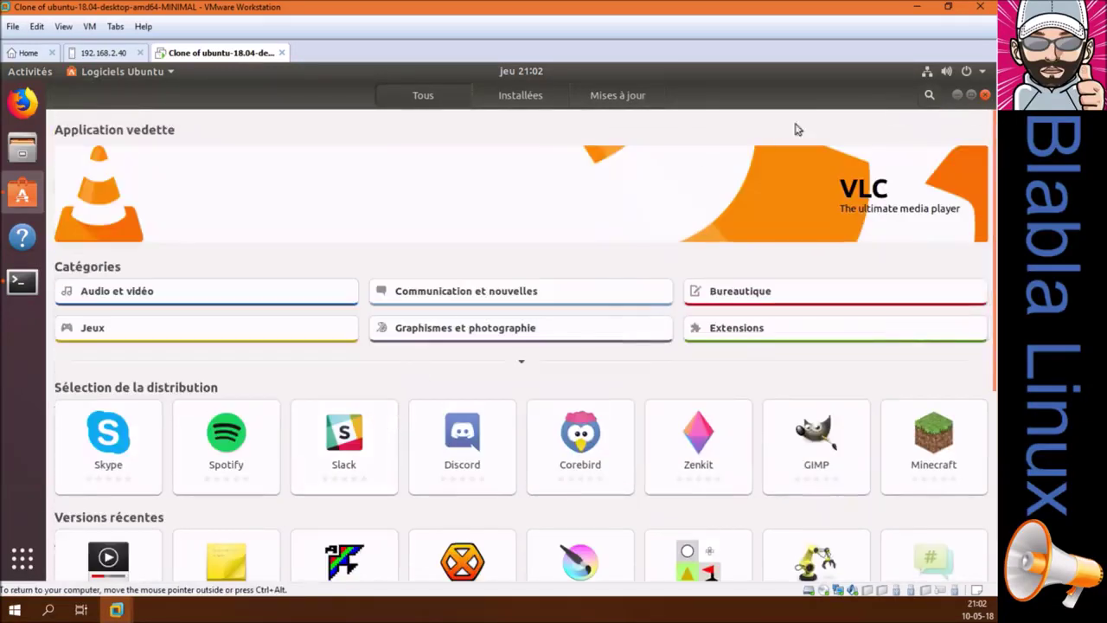
# Search the software store for "vlc" and examine the version and source details of the first VLC entry
pyautogui.click(928, 97)
pyautogui.write('vlc')
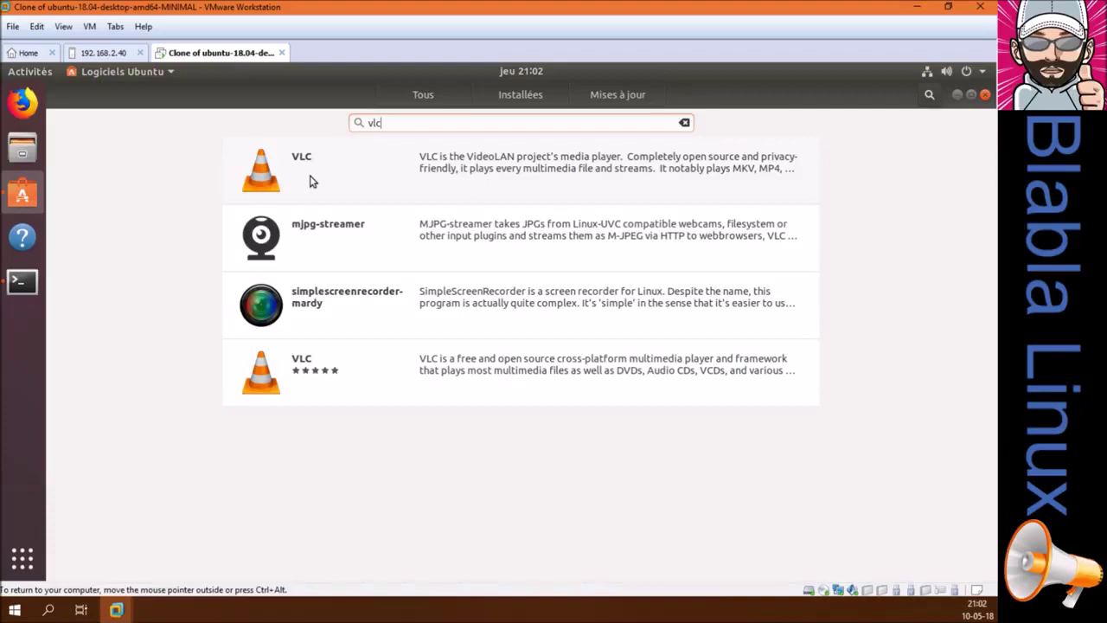
pyautogui.click(311, 181)
pyautogui.scroll(-3, 174, 277)
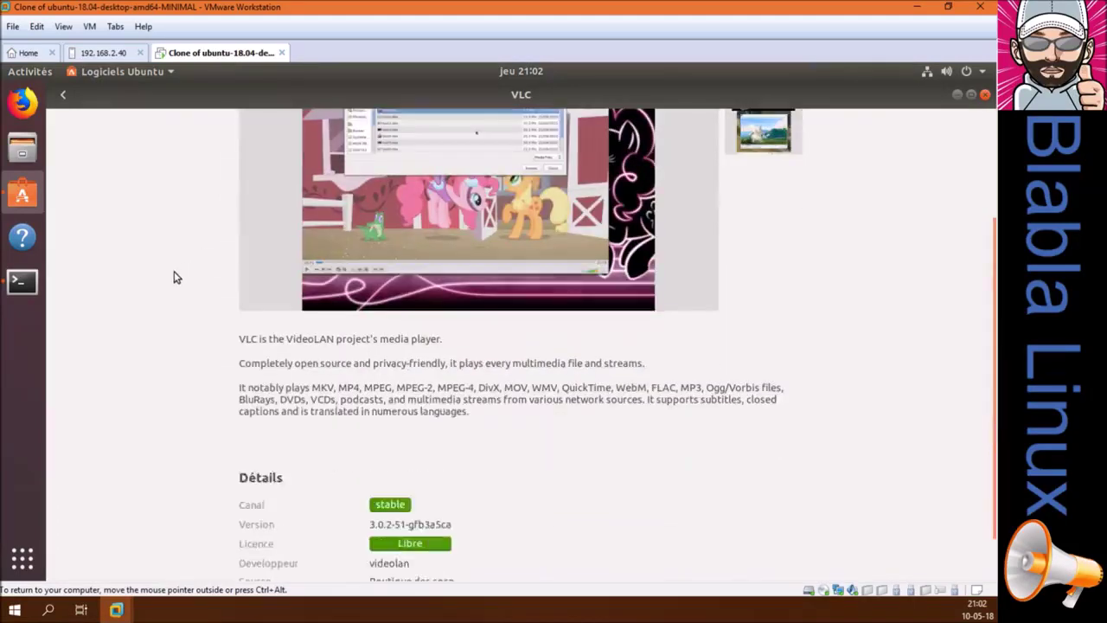
pyautogui.scroll(-1, 174, 276)
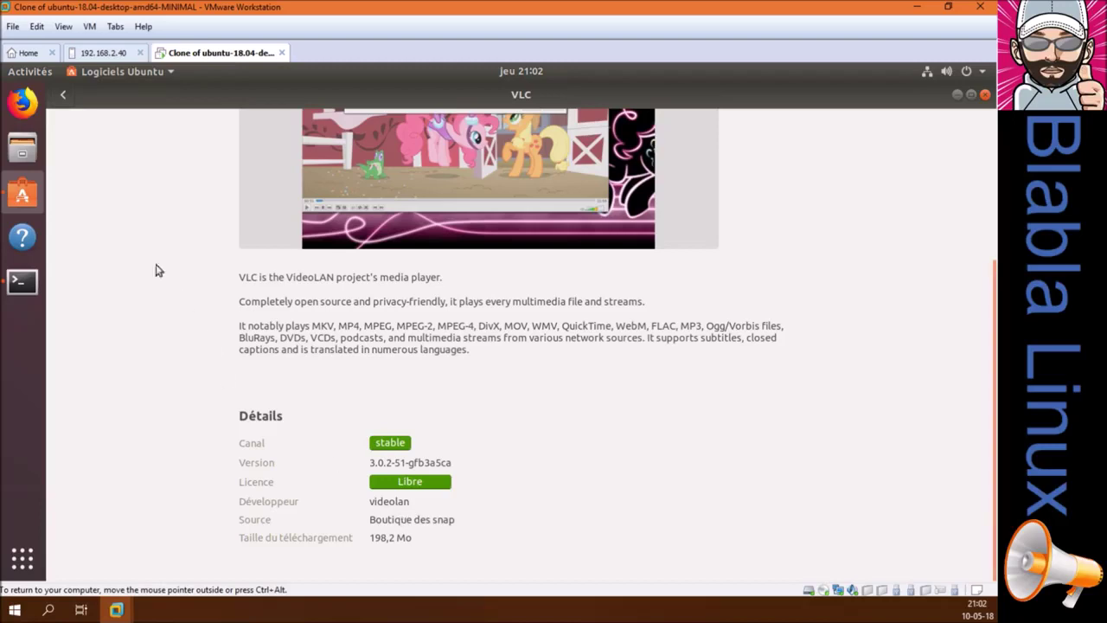
pyautogui.click(62, 97)
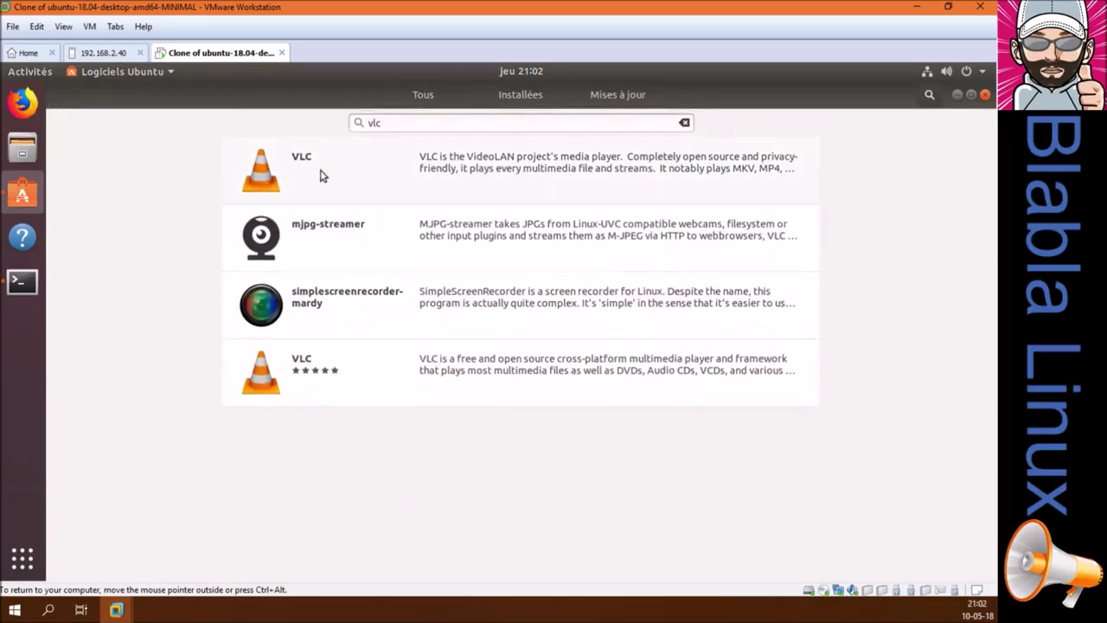
pyautogui.click(319, 176)
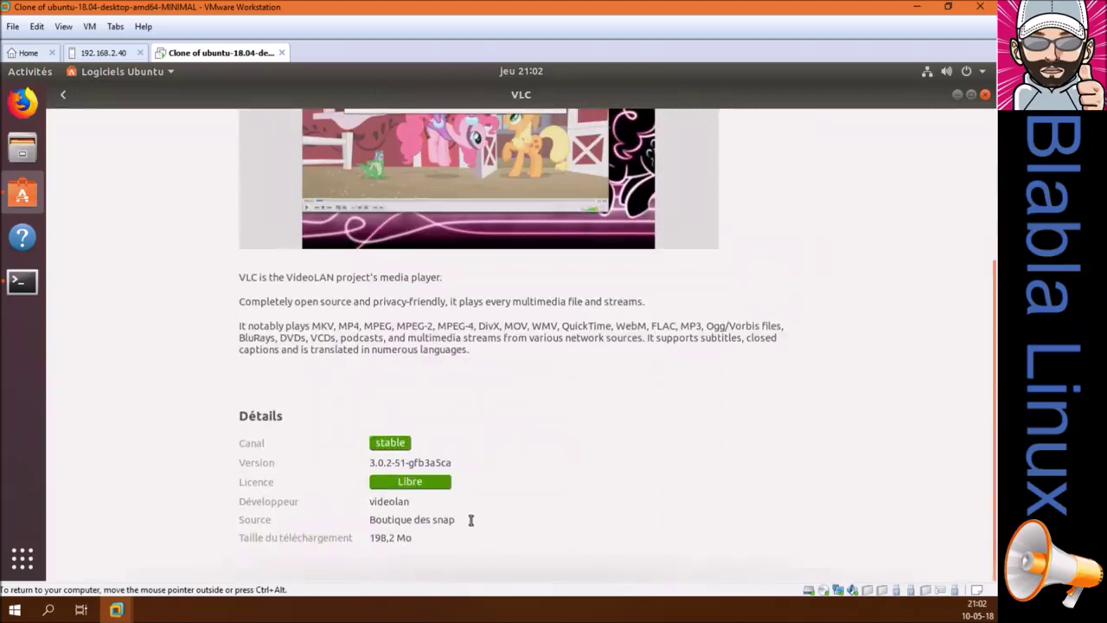
pyautogui.click(64, 97)
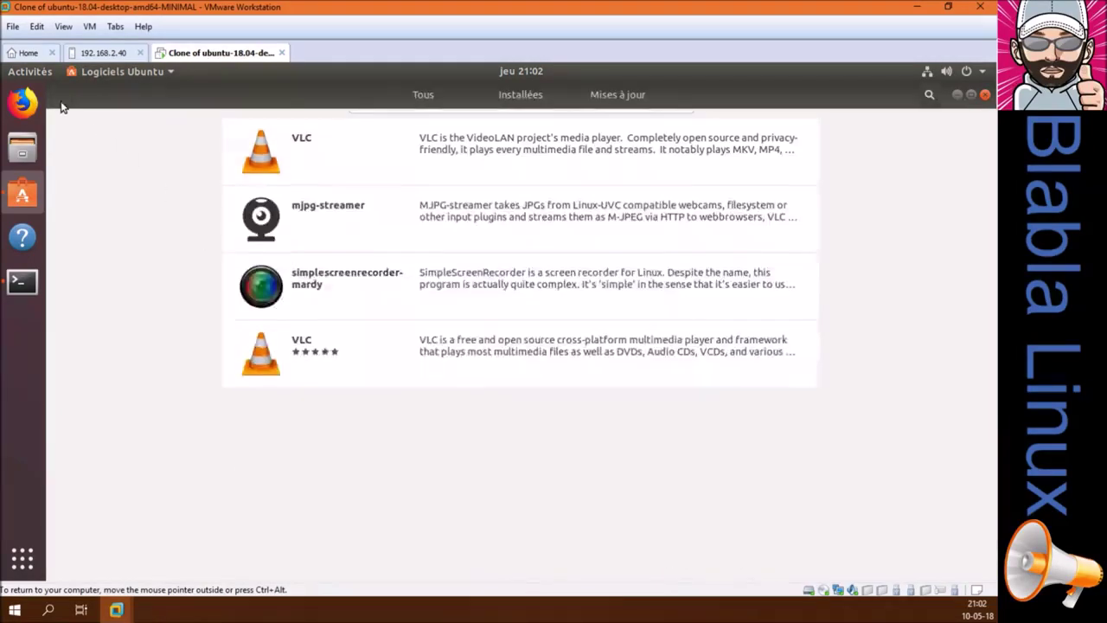
# Examine the details of the other VLC entry, the one with star ratings, and close Ubuntu Software
pyautogui.click(334, 374)
pyautogui.scroll(-5, 417, 438)
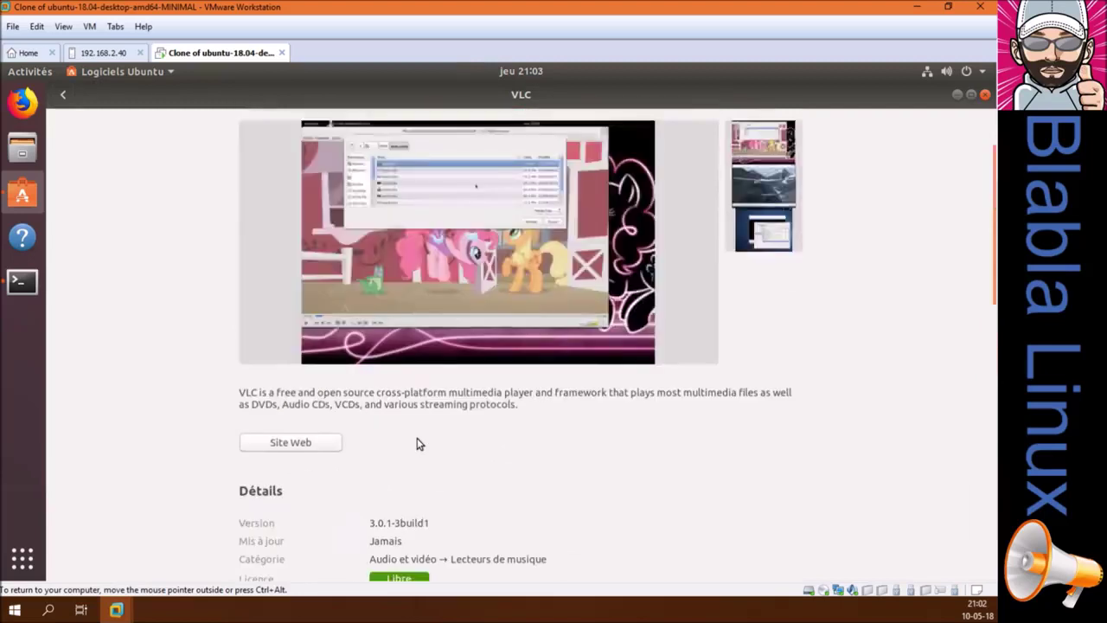
pyautogui.click(63, 96)
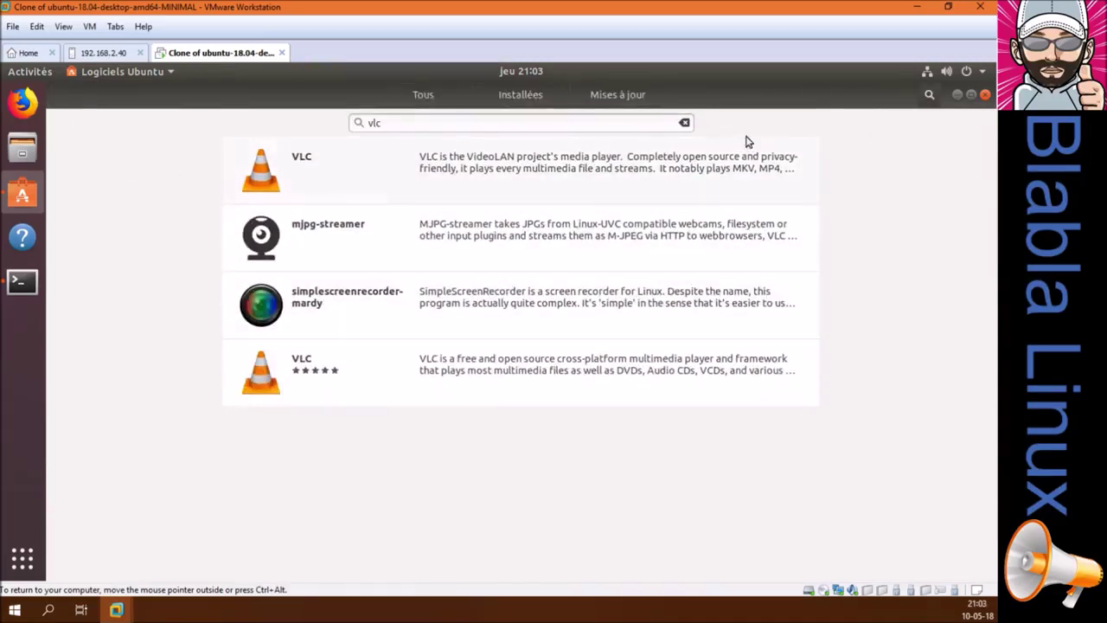
pyautogui.click(985, 95)
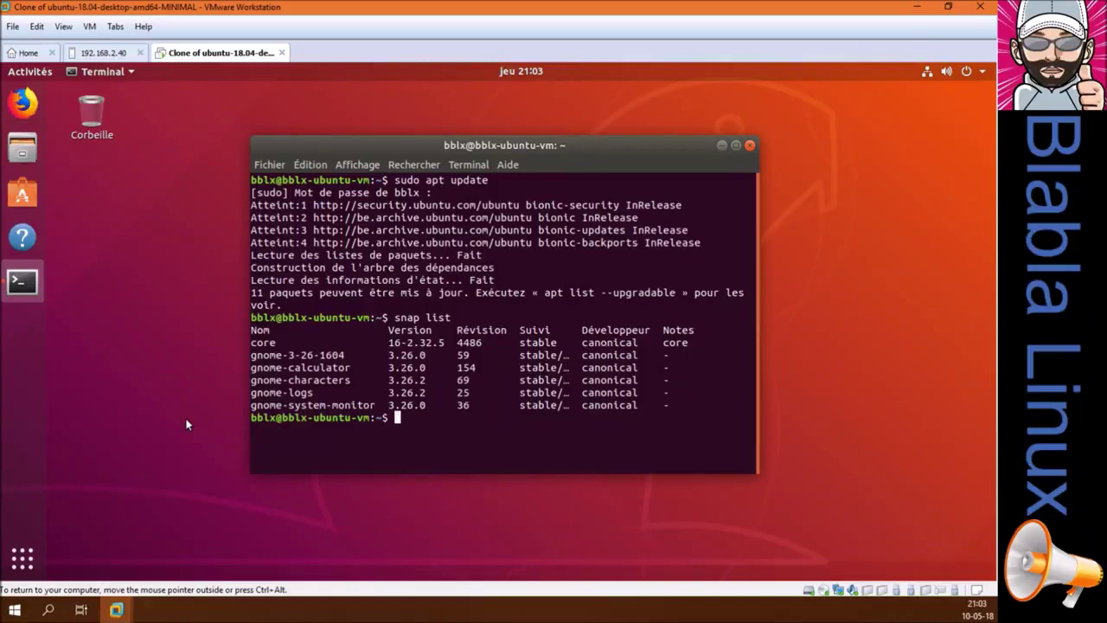
# Install the communitheme snap in the terminal with "sudo snap install communitheme"
pyautogui.write('sudo snap insta')
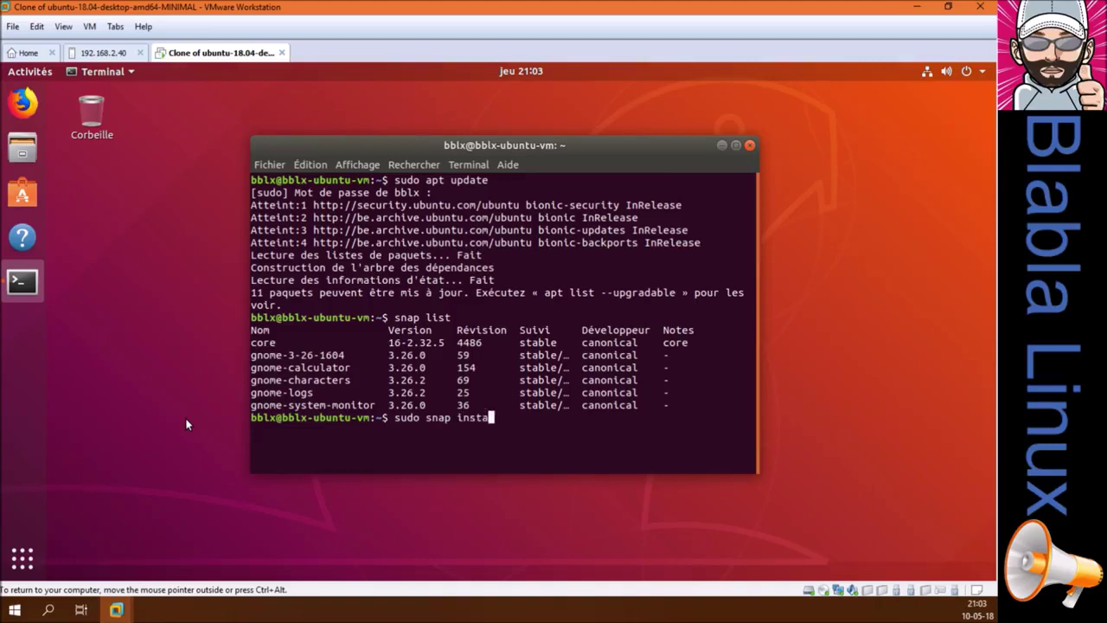
pyautogui.write('ll communitheme')
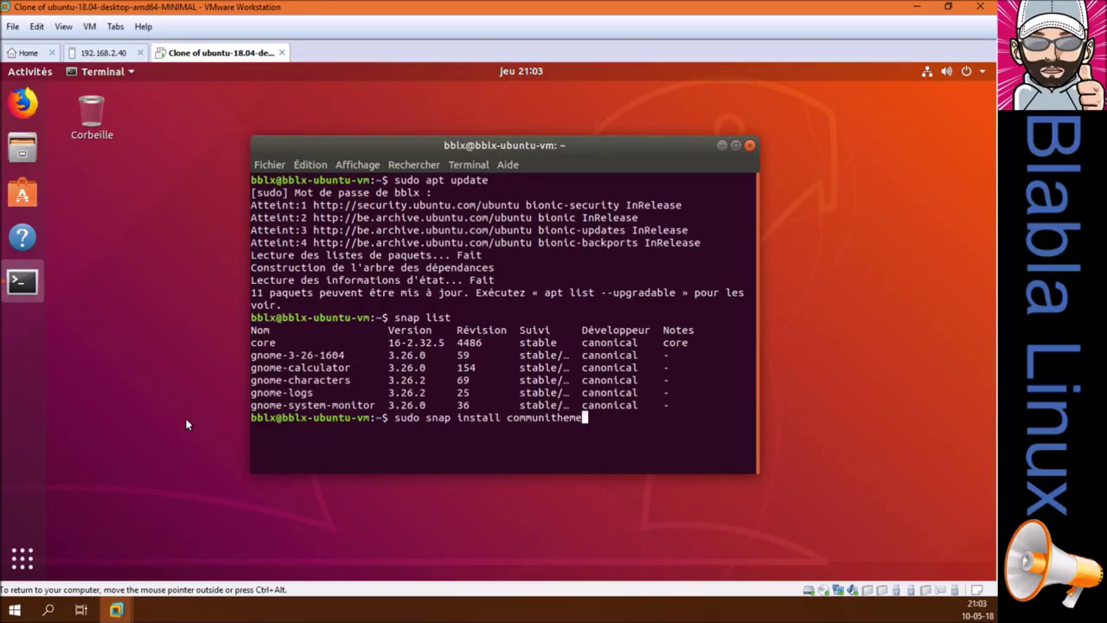
pyautogui.press('Return')
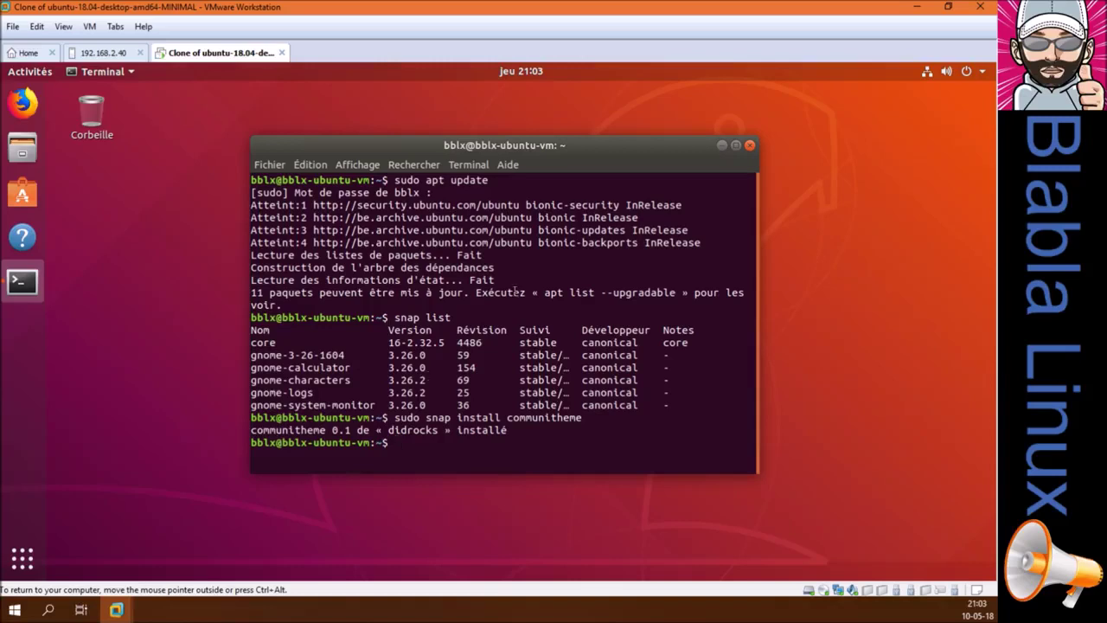
# Close the terminal, look over the categories in the system settings and close the settings window
pyautogui.click(749, 144)
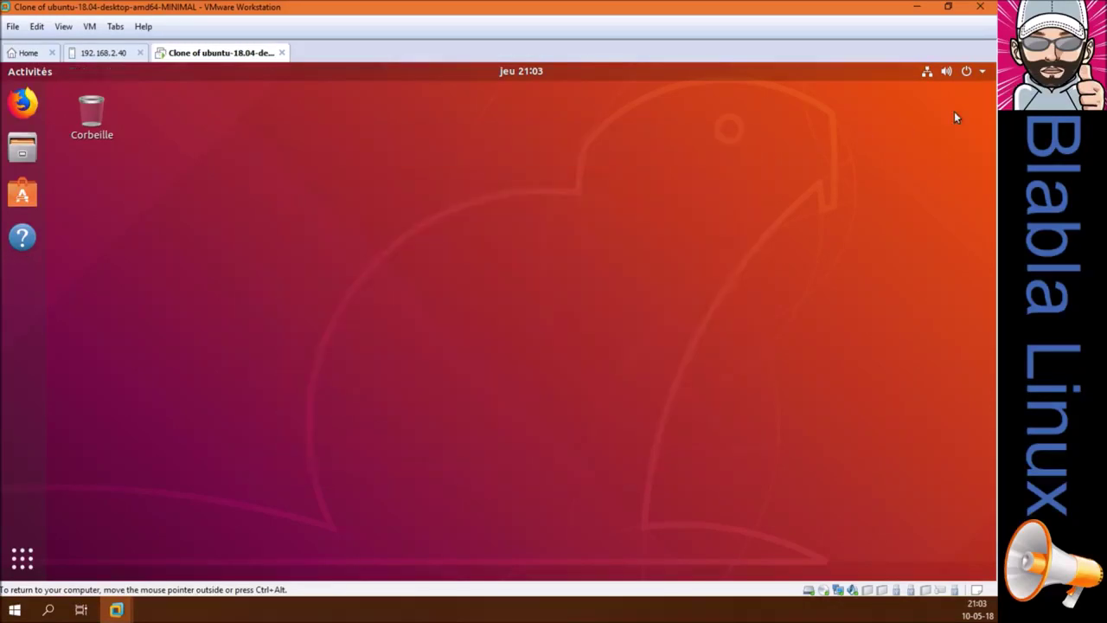
pyautogui.click(980, 75)
pyautogui.click(822, 223)
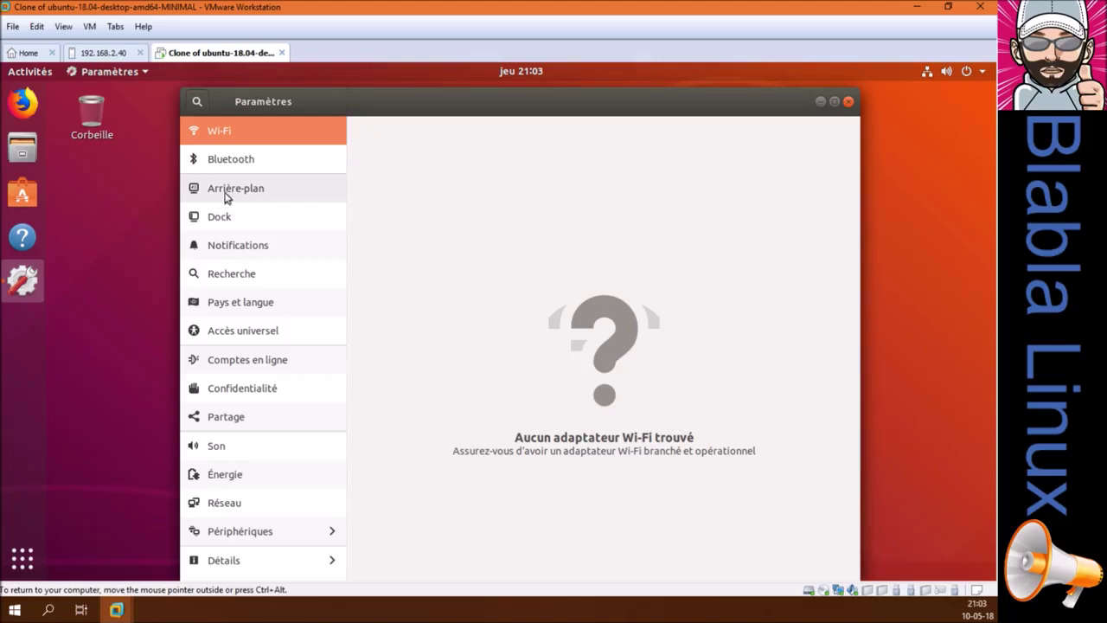
pyautogui.click(849, 102)
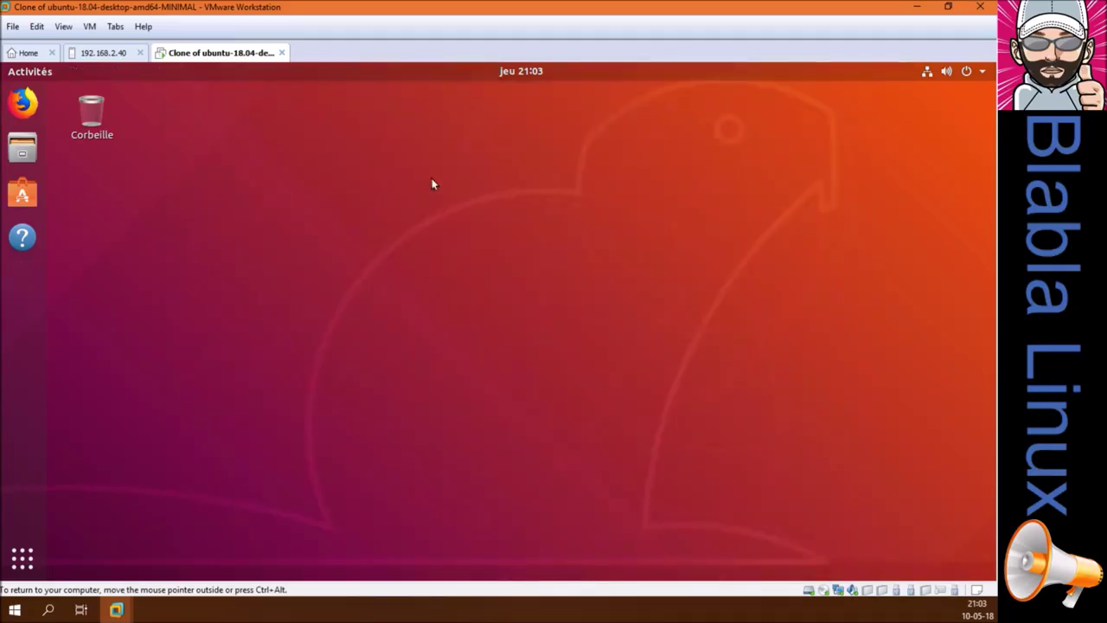
# Search the applications overview for "ajust" and show the matching results in Ubuntu Software
pyautogui.click(22, 557)
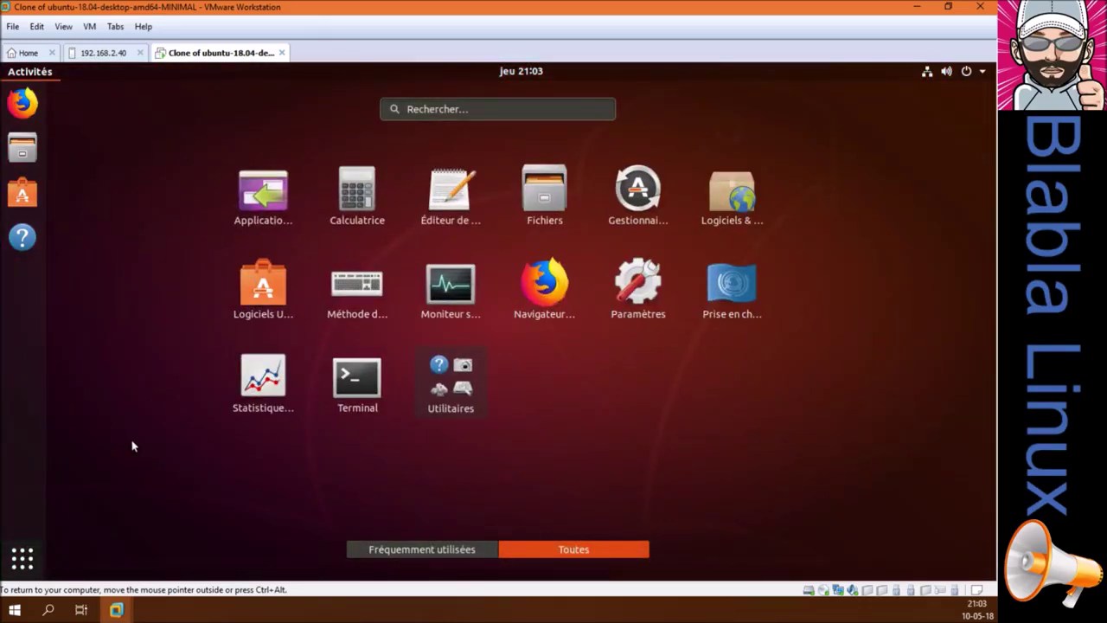
pyautogui.write('aju')
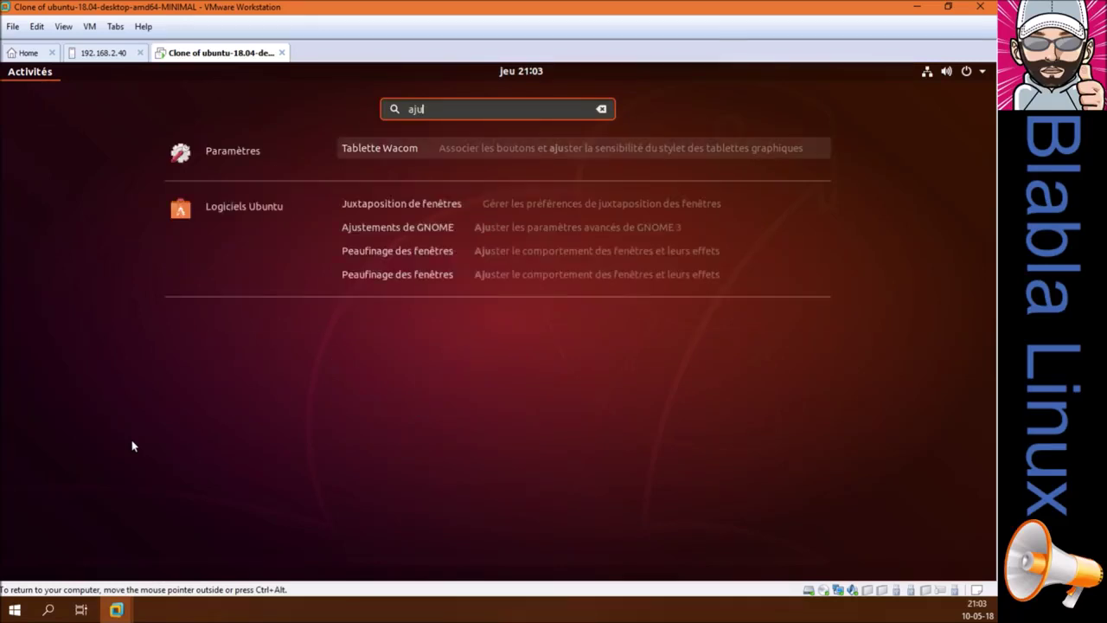
pyautogui.press('BackSpace')
pyautogui.press('BackSpace')
pyautogui.press('BackSpace')
pyautogui.write('a')
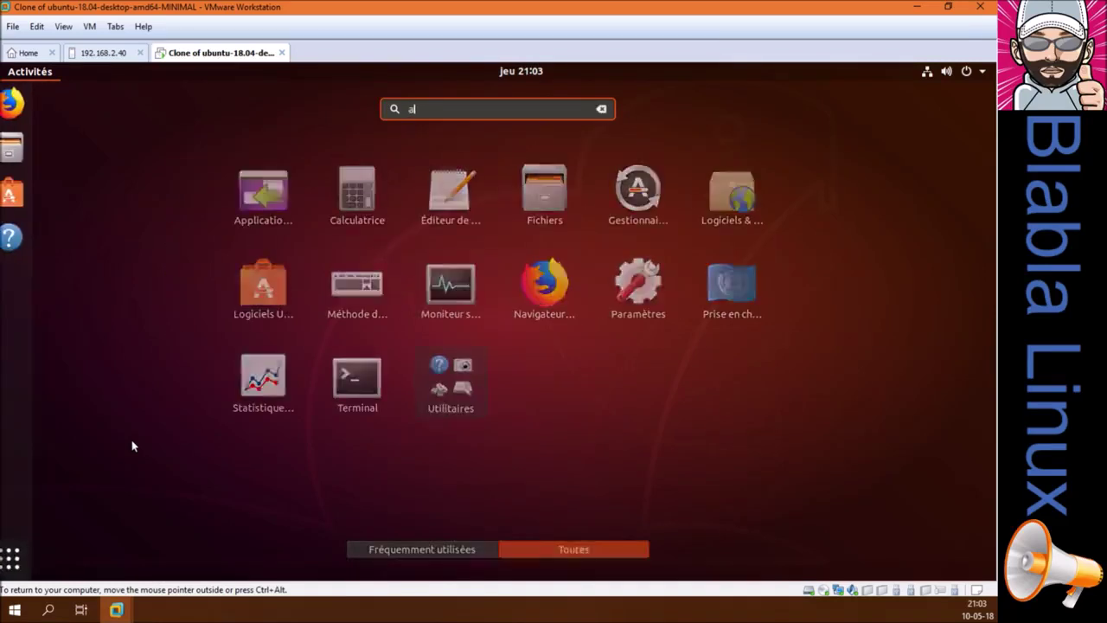
pyautogui.write('just')
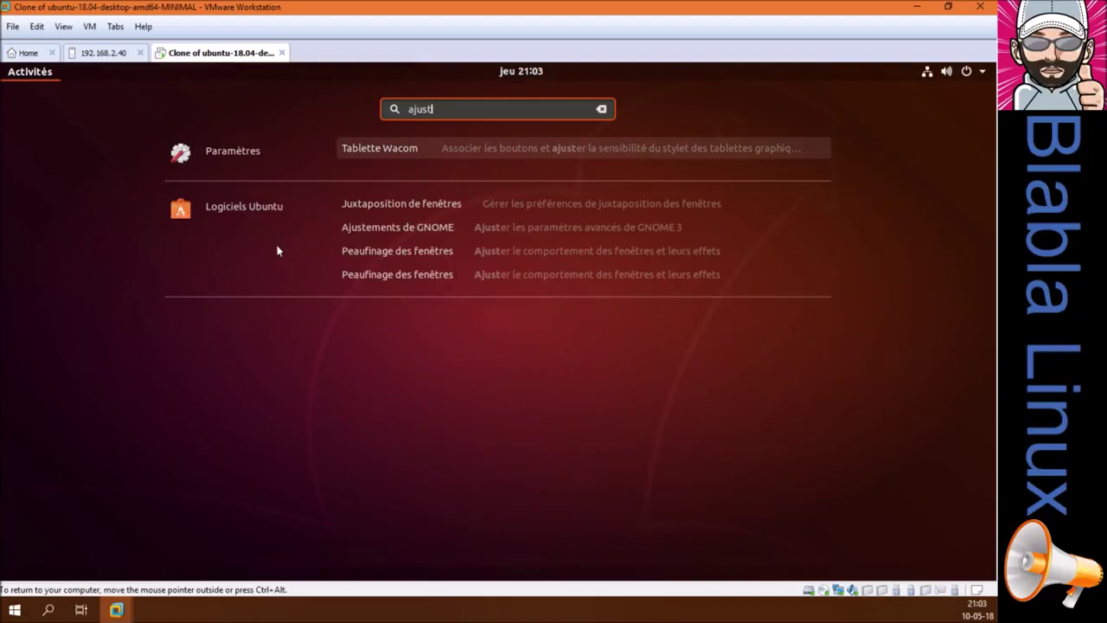
pyautogui.click(225, 206)
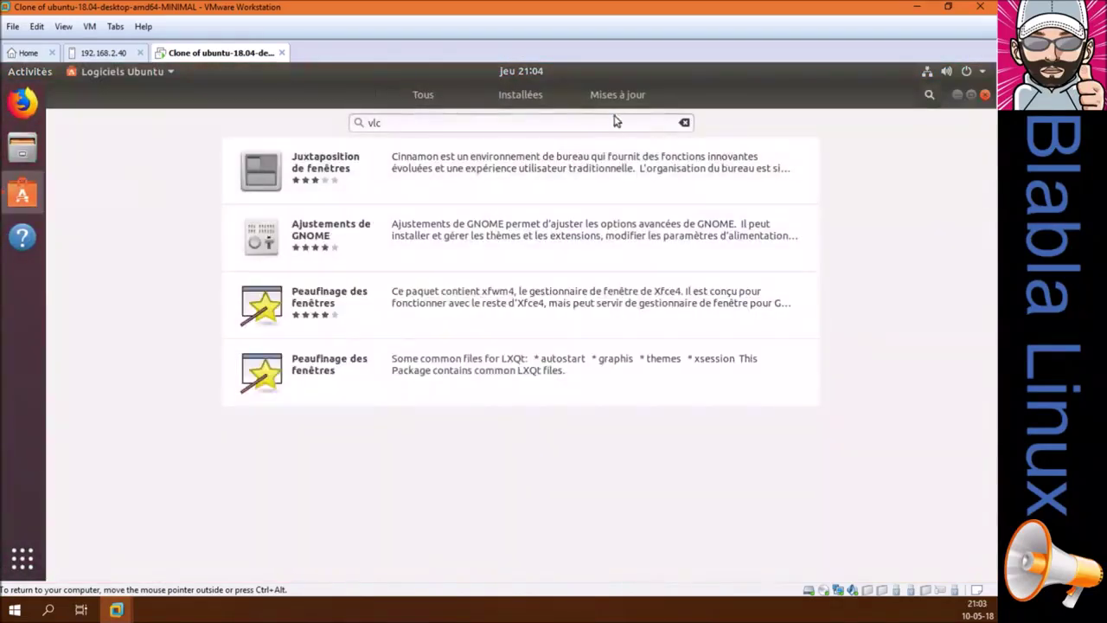
# Install Ajustements de GNOME from the software store, authenticating with the account password
pyautogui.click(684, 122)
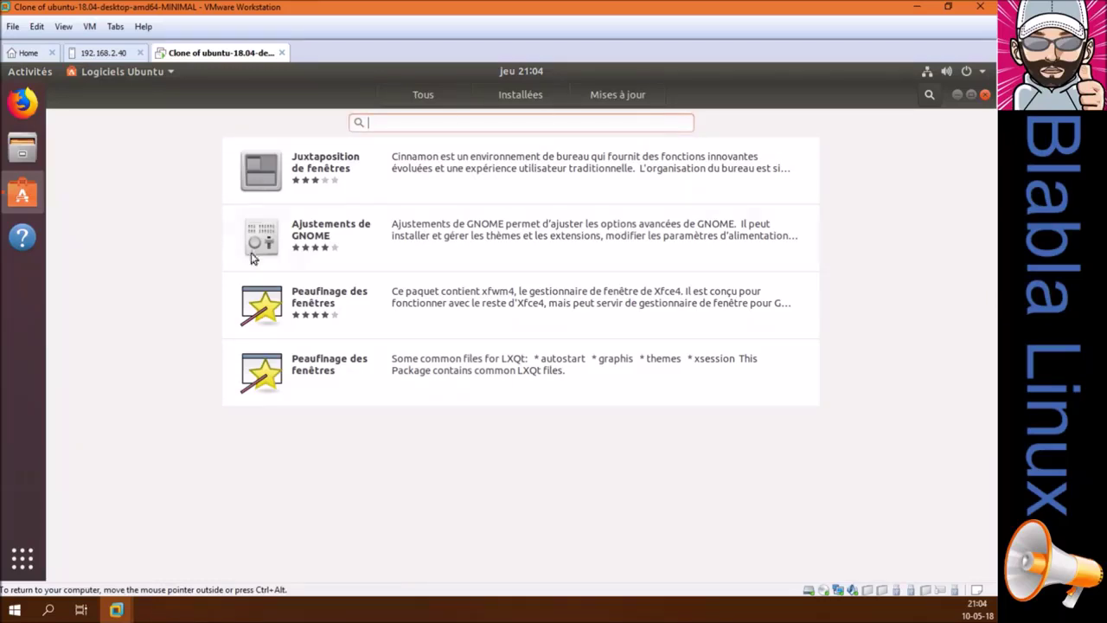
pyautogui.click(320, 241)
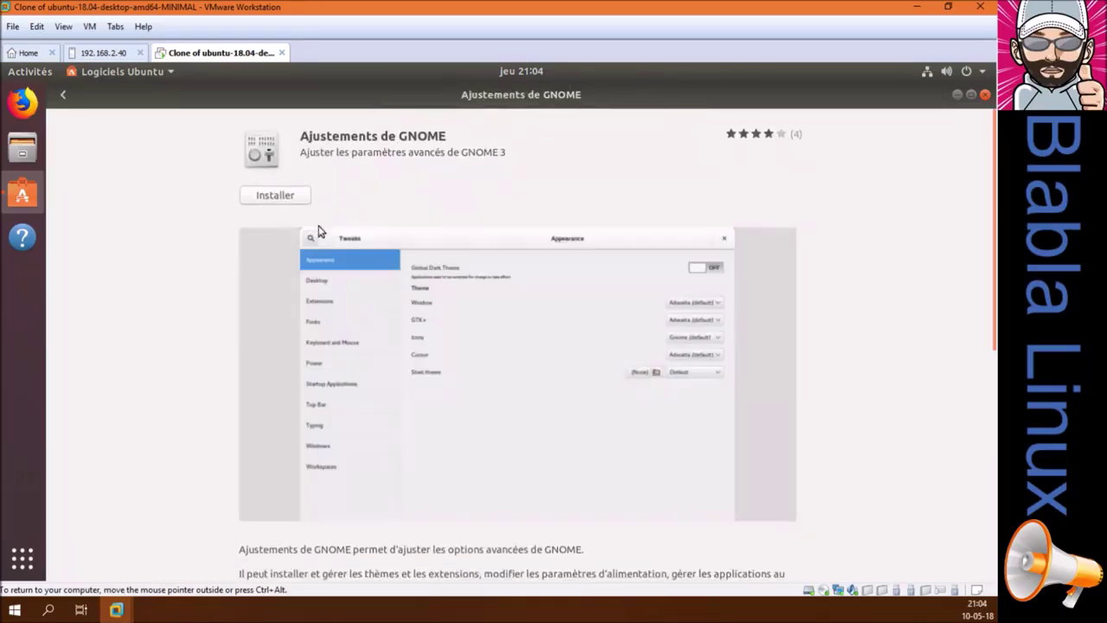
pyautogui.click(289, 191)
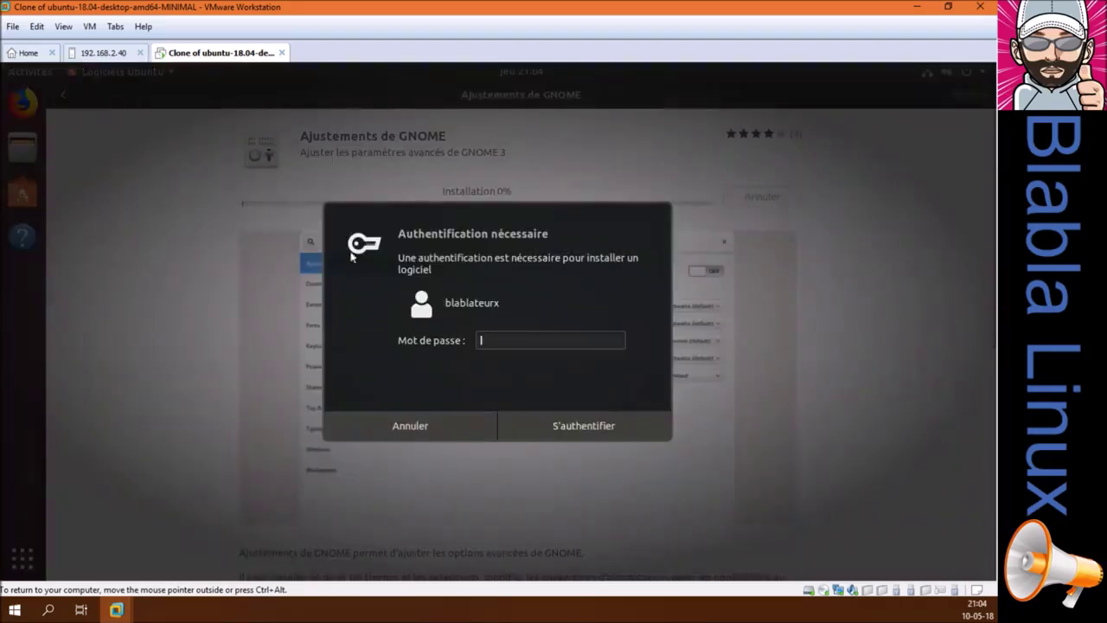
pyautogui.write('******')
pyautogui.press('Return')
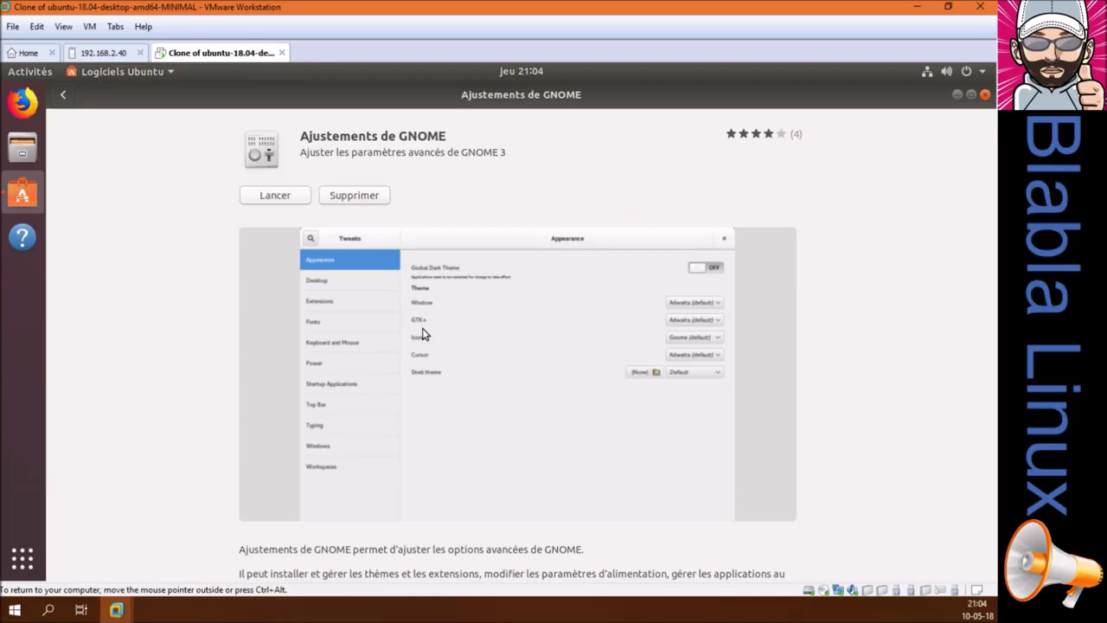
# Launch Ajustements de GNOME, examine the application themes available under Apparence and close it
pyautogui.click(260, 194)
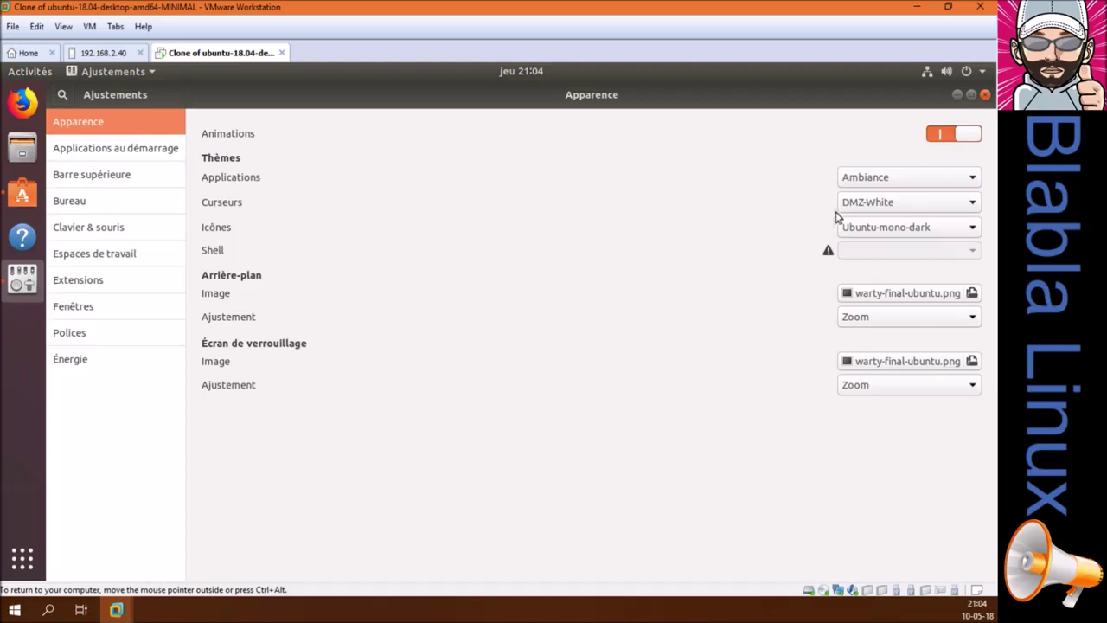
pyautogui.click(859, 182)
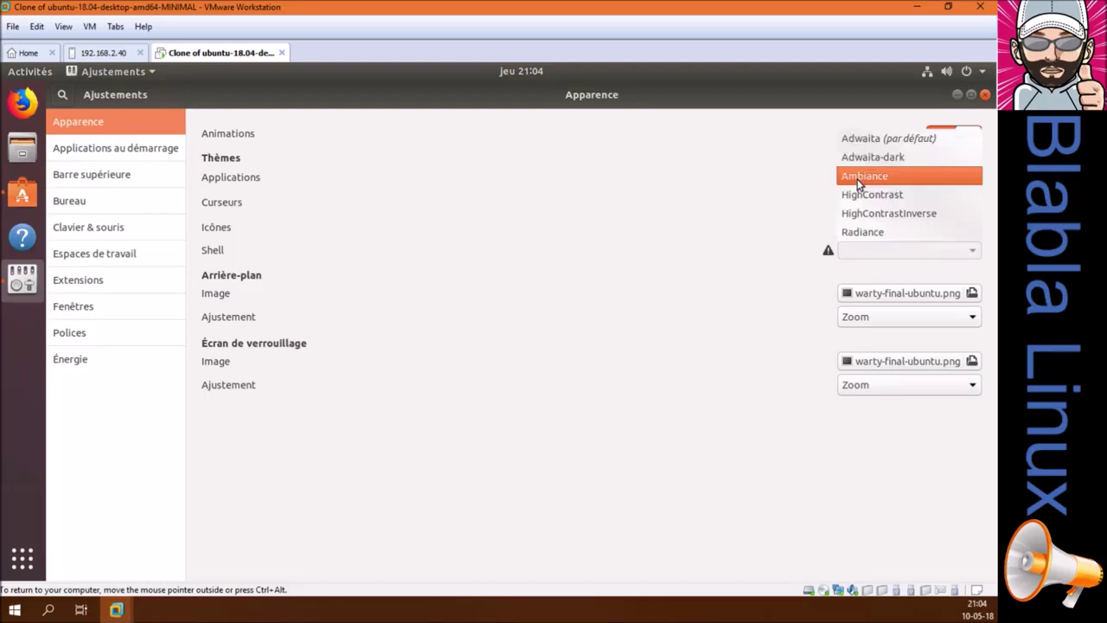
pyautogui.click(645, 153)
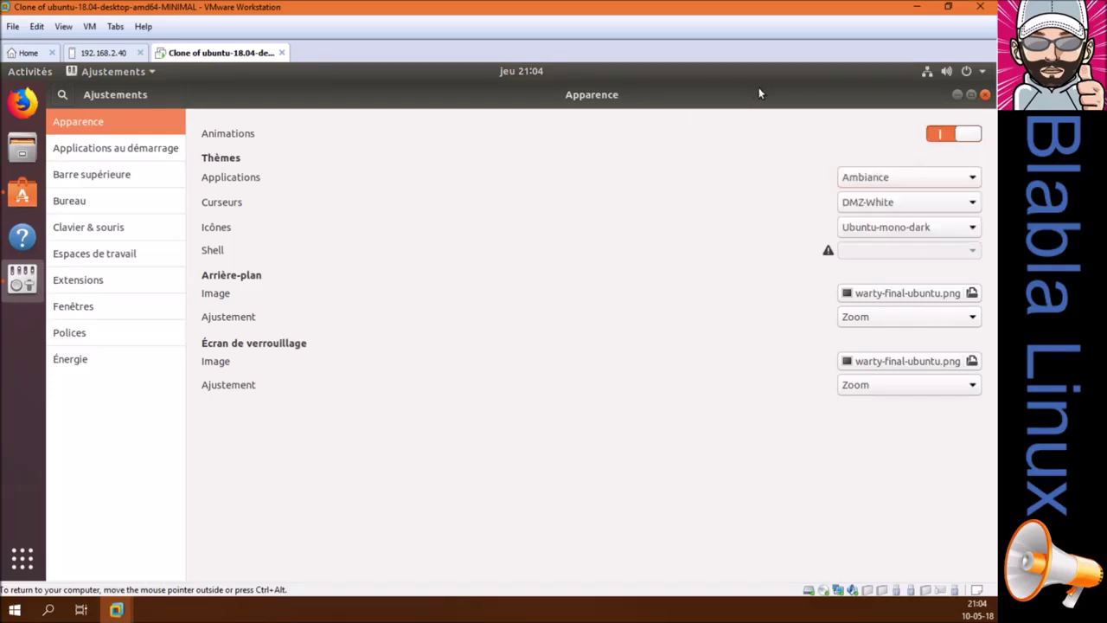
pyautogui.click(986, 94)
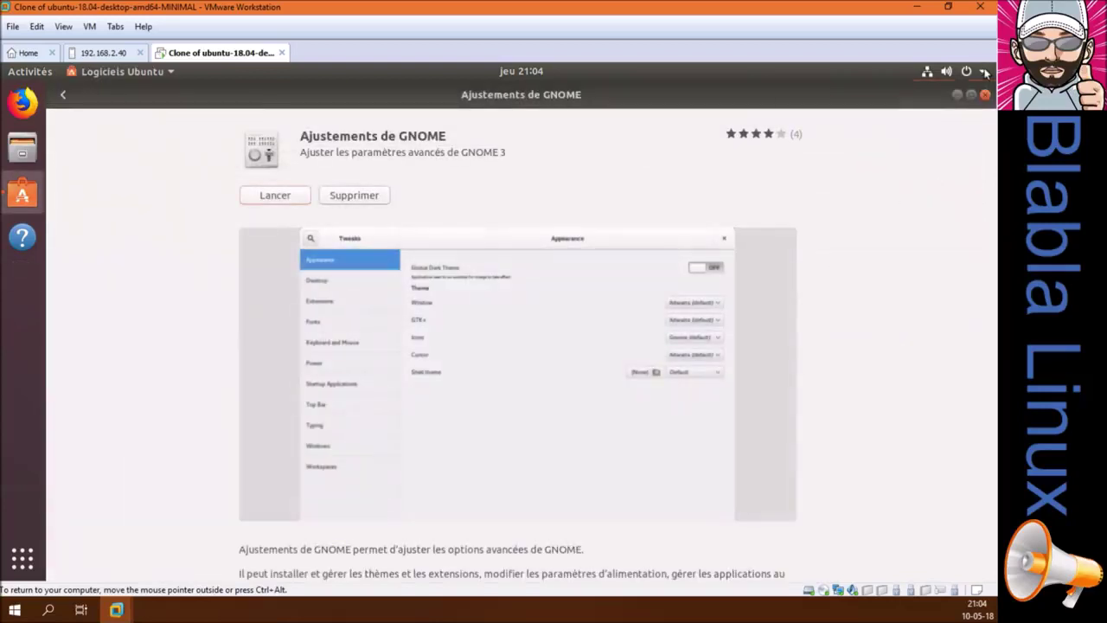
# Log out of the current Ubuntu session and confirm closing it
pyautogui.click(982, 72)
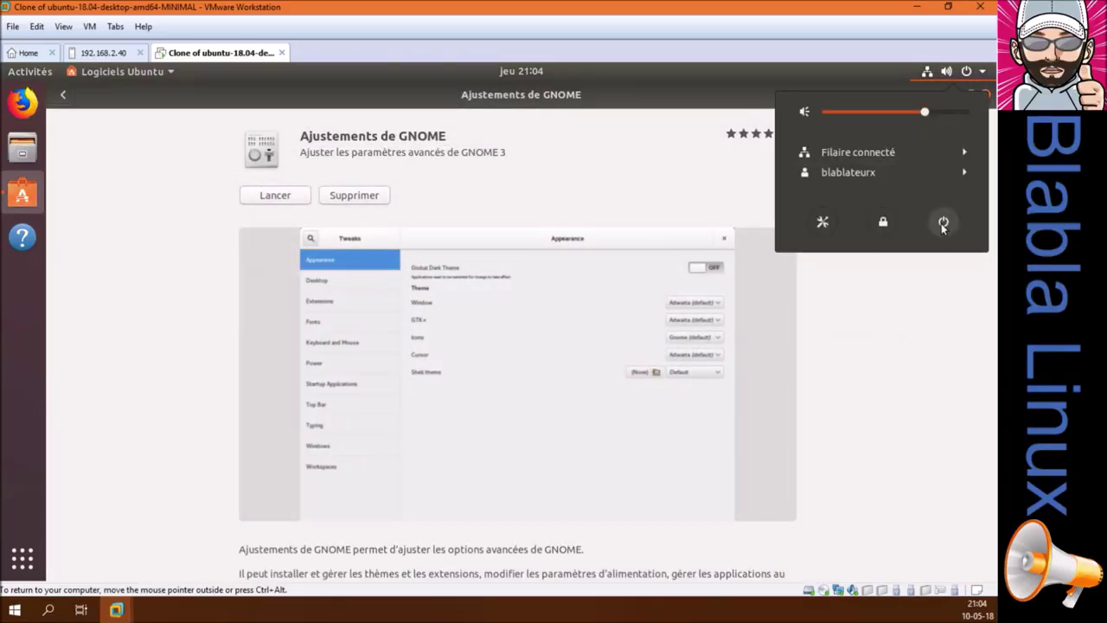
pyautogui.click(903, 170)
pyautogui.click(885, 196)
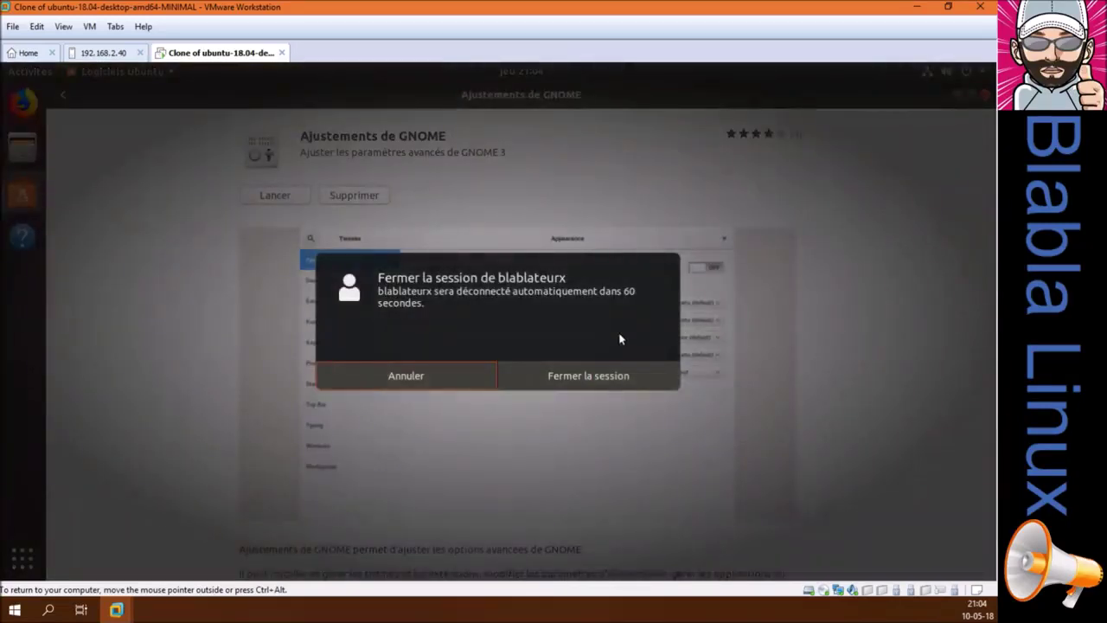
pyautogui.click(609, 372)
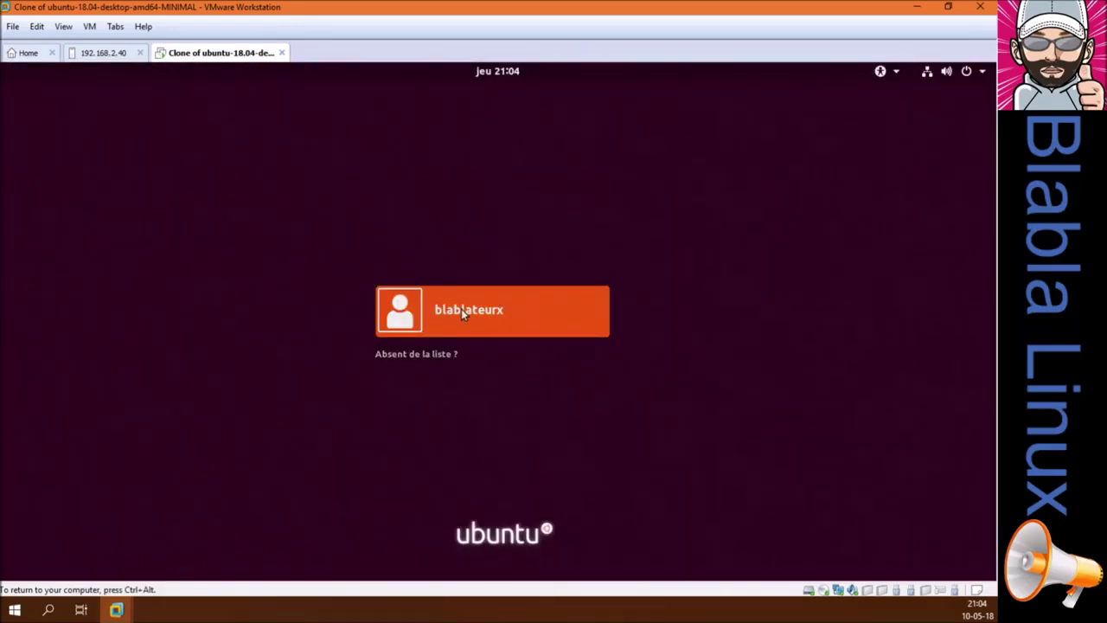
# Select the user account on the login screen and check its available session types
pyautogui.click(461, 309)
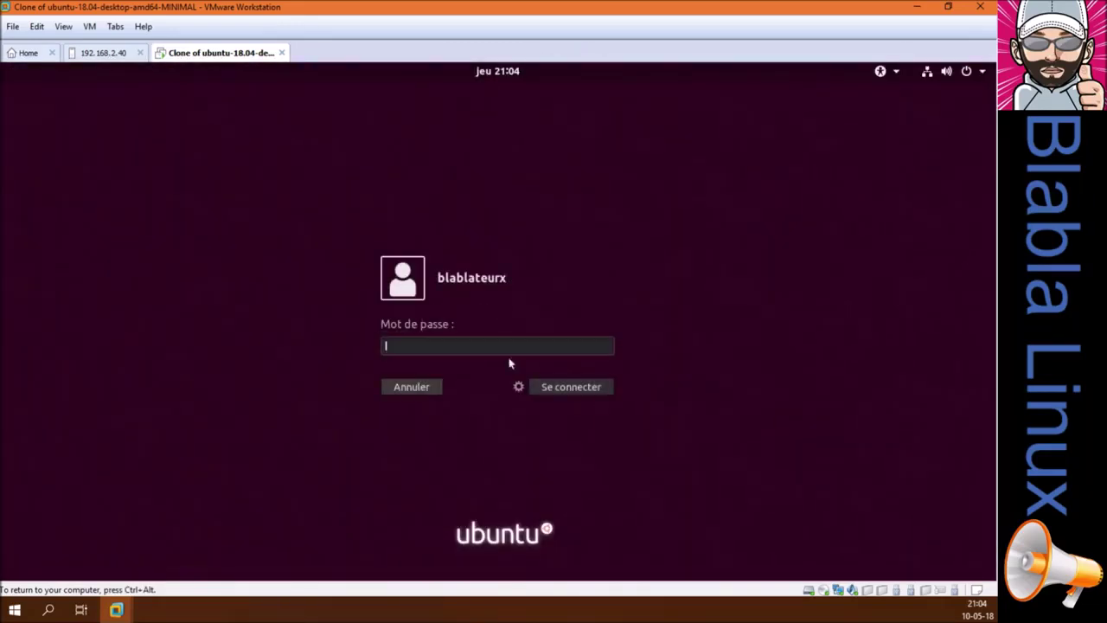
pyautogui.click(519, 386)
pyautogui.click(519, 387)
# Restart the virtual machine from the login screen
pyautogui.click(981, 73)
pyautogui.click(883, 181)
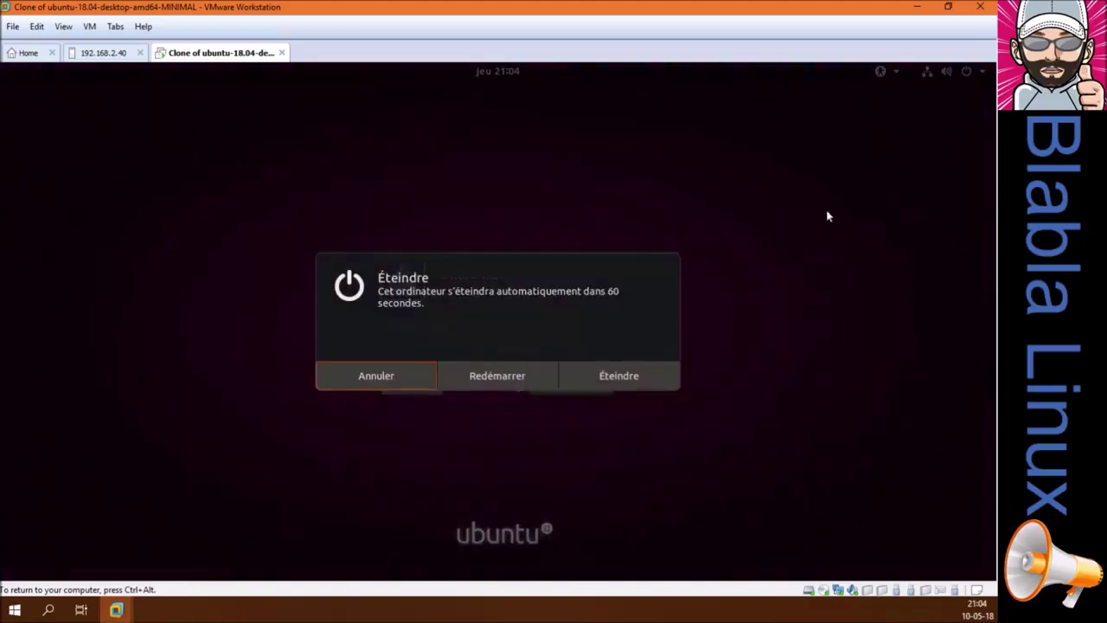
pyautogui.click(528, 381)
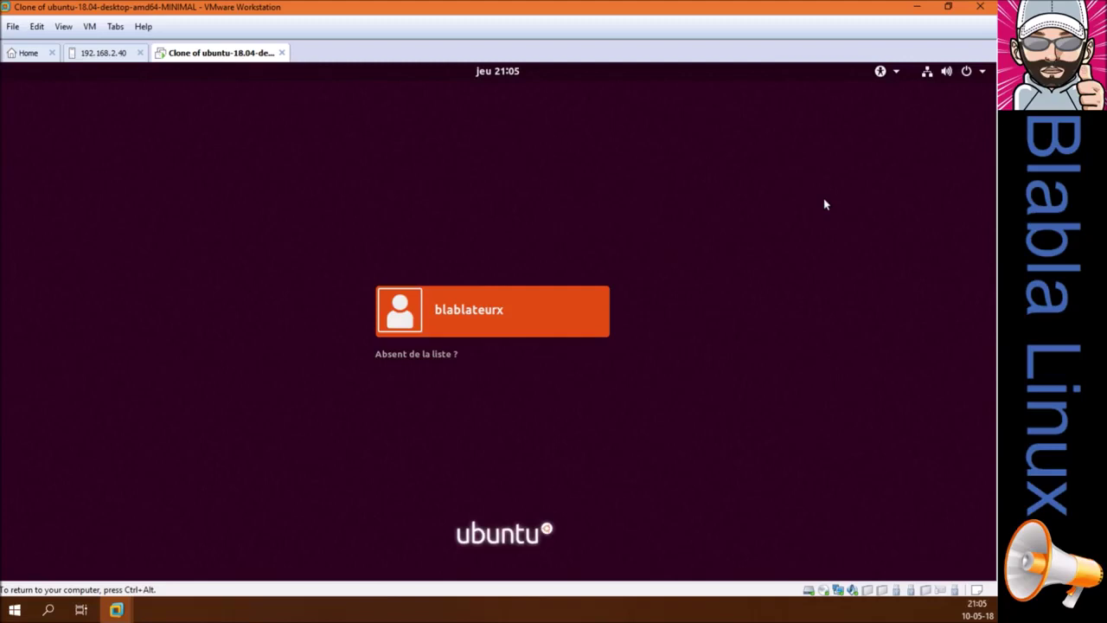
# Log in to the "Ubuntu avec le snap Communitheme" session with the account password
pyautogui.click(530, 310)
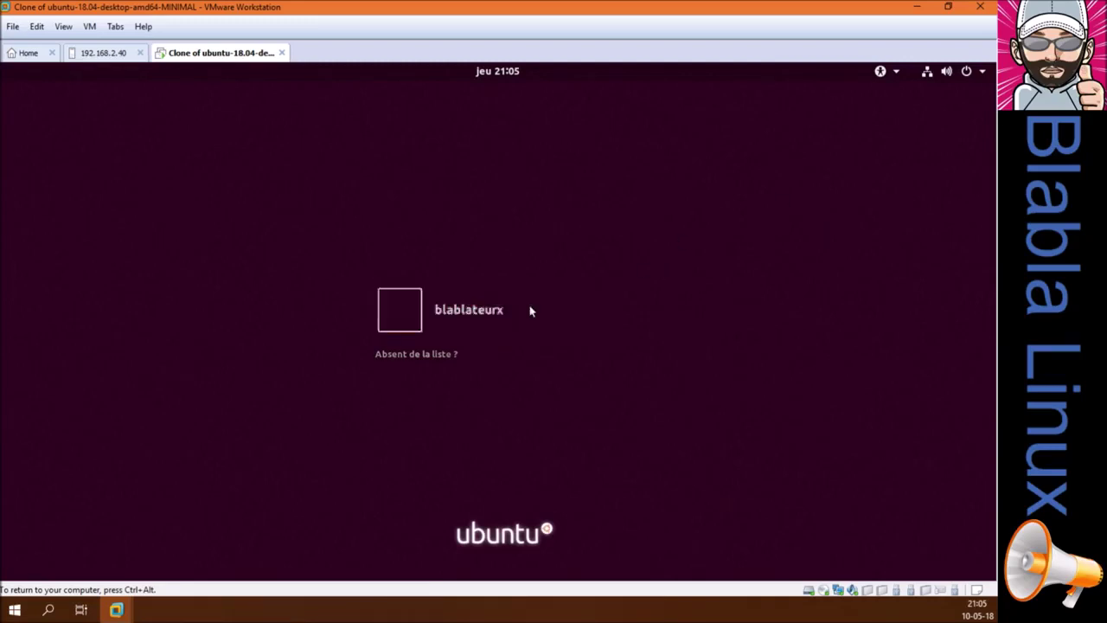
pyautogui.click(520, 388)
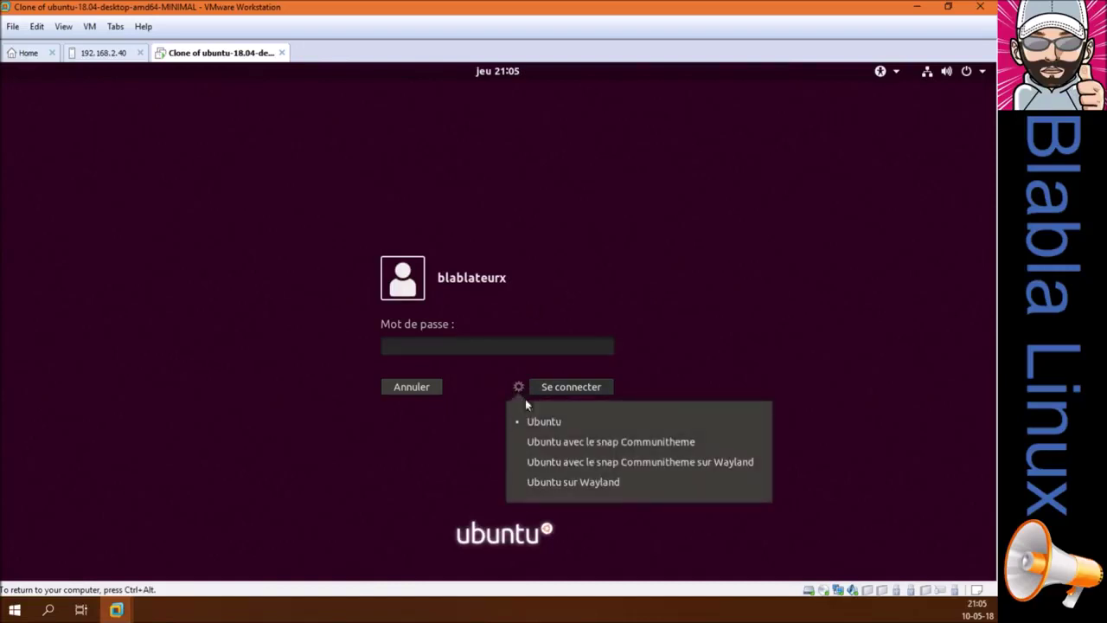
pyautogui.click(550, 442)
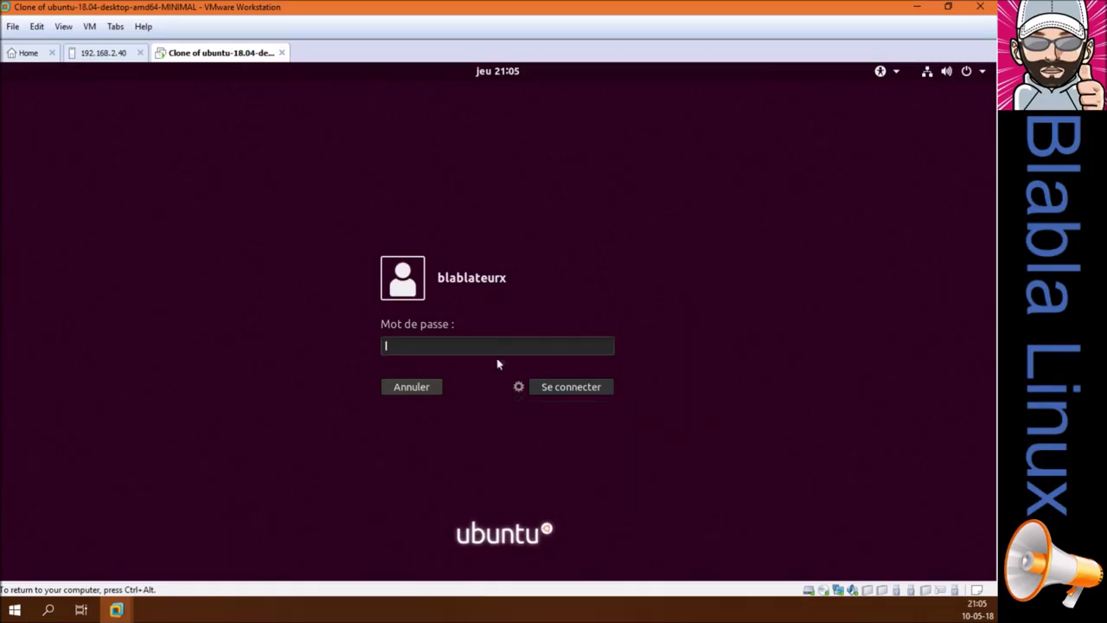
pyautogui.write('****')
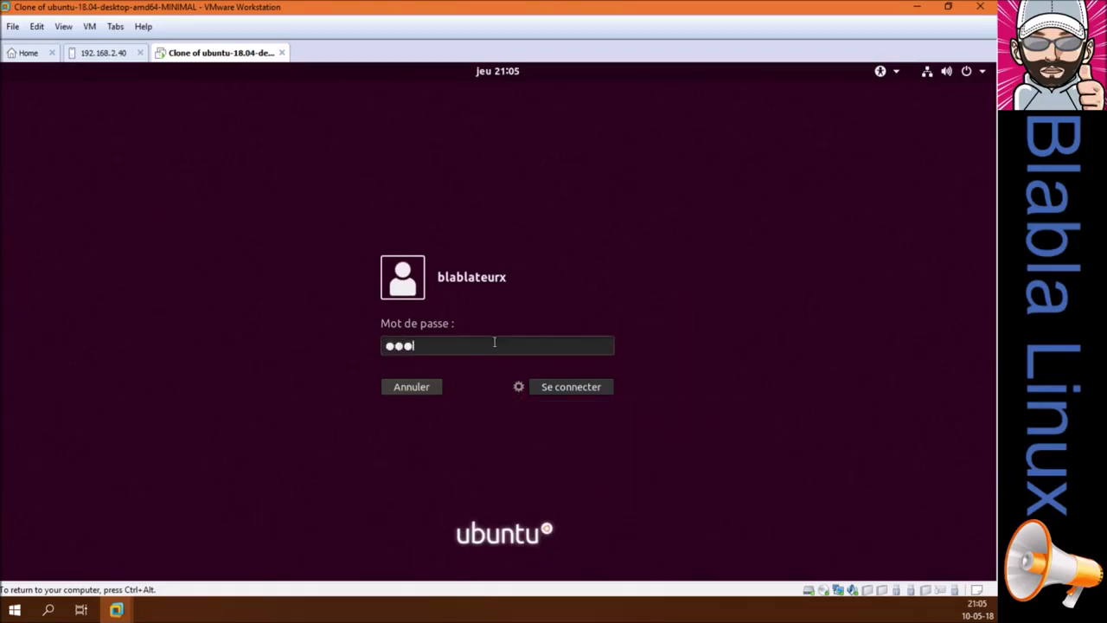
pyautogui.write('**')
pyautogui.press('Return')
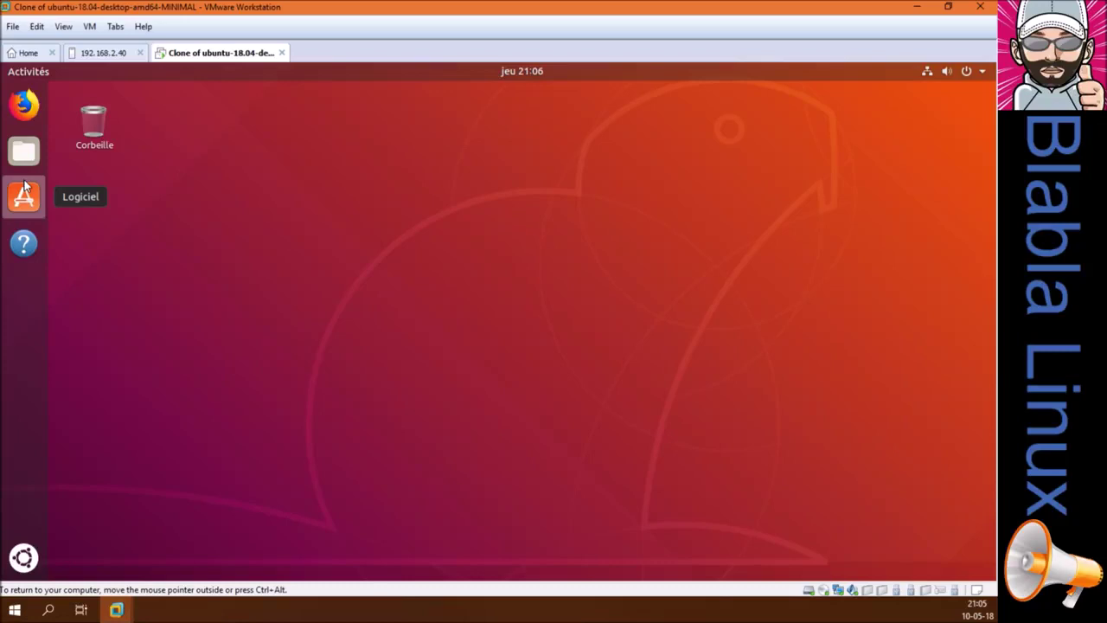
# Examine the themed icons in the applications overview and the Utilitaires folder, and return to the desktop
pyautogui.click(23, 558)
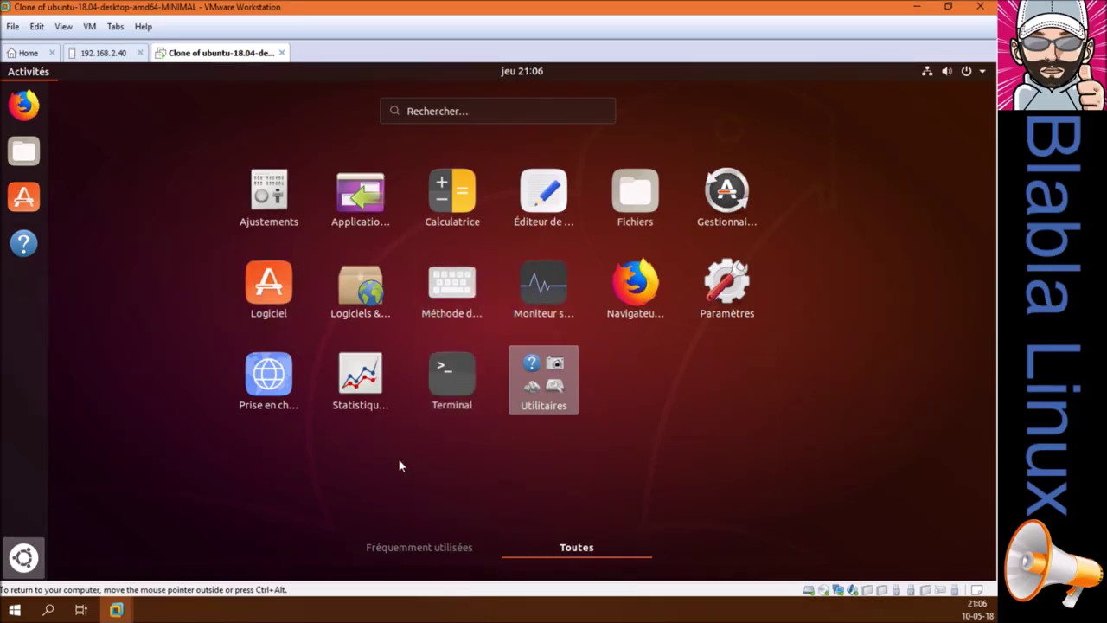
pyautogui.click(545, 396)
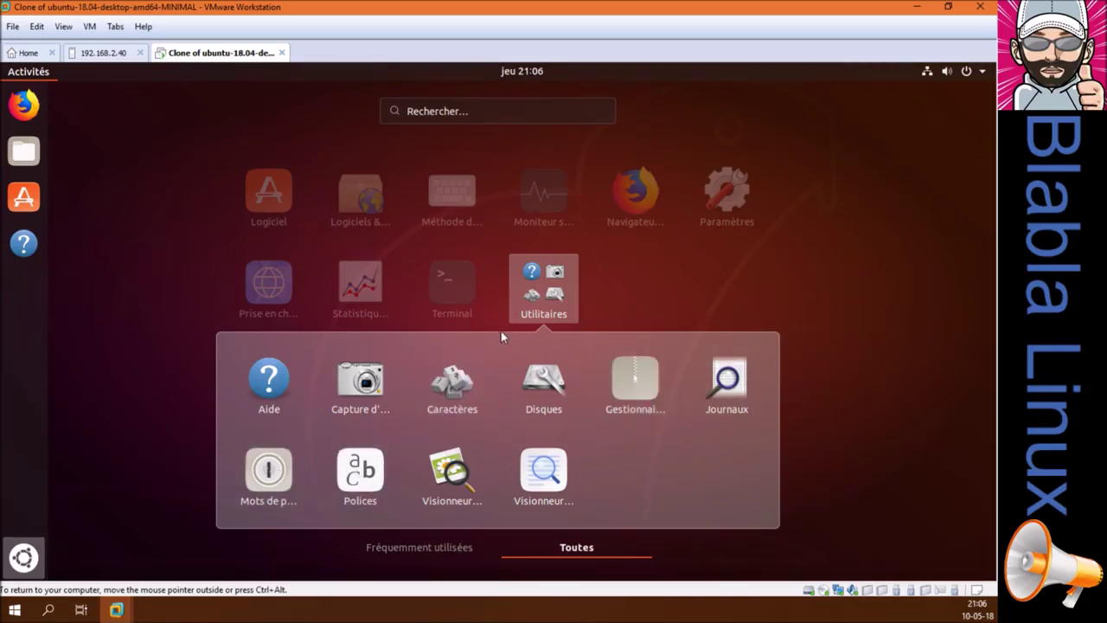
pyautogui.click(552, 281)
pyautogui.click(24, 557)
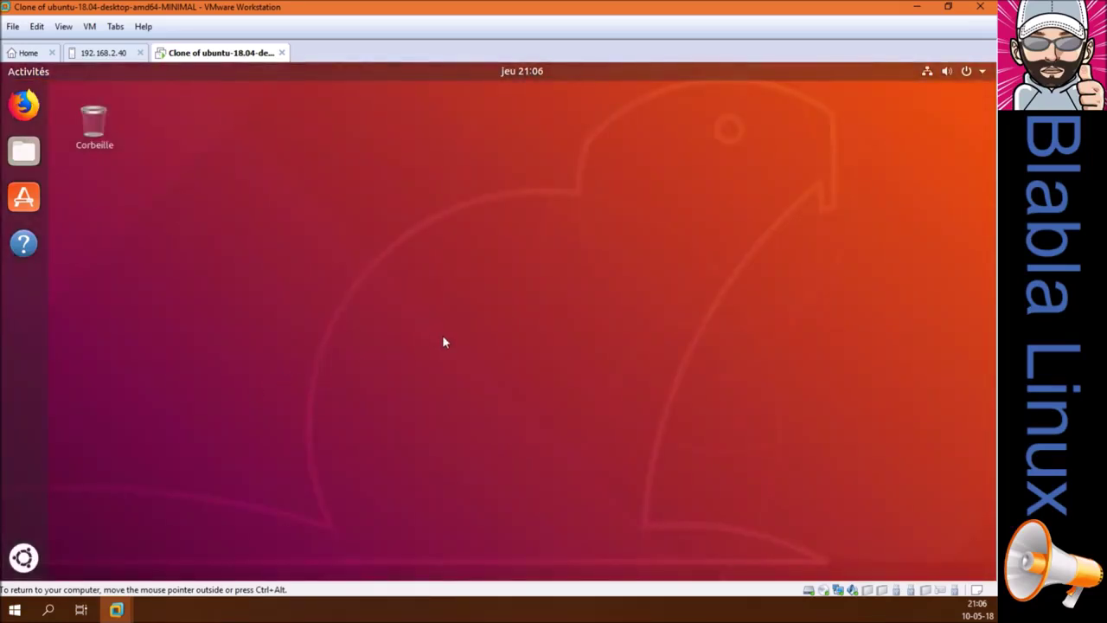
# Open the home folder in the file manager and examine the theme's look there, in the calendar and in the system menu
pyautogui.click(24, 152)
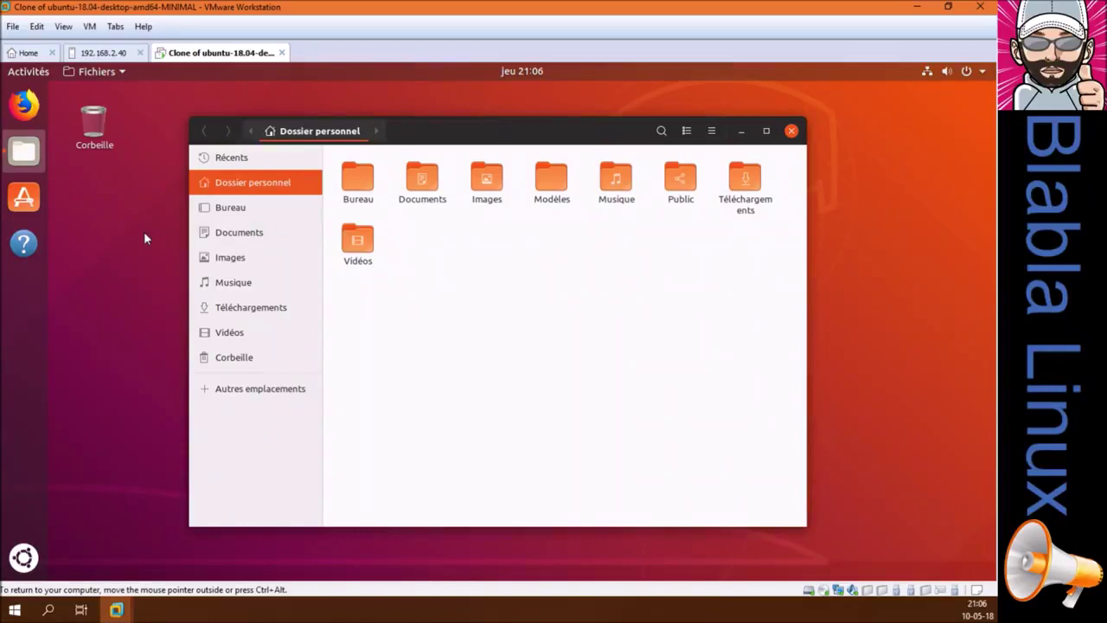
pyautogui.moveTo(407, 131)
pyautogui.mouseDown()
pyautogui.moveTo(438, 112)
pyautogui.moveTo(420, 131)
pyautogui.moveTo(406, 109)
pyautogui.moveTo(429, 124)
pyautogui.moveTo(408, 133)
pyautogui.mouseUp()
pyautogui.click(523, 74)
pyautogui.click(545, 73)
pyautogui.click(985, 71)
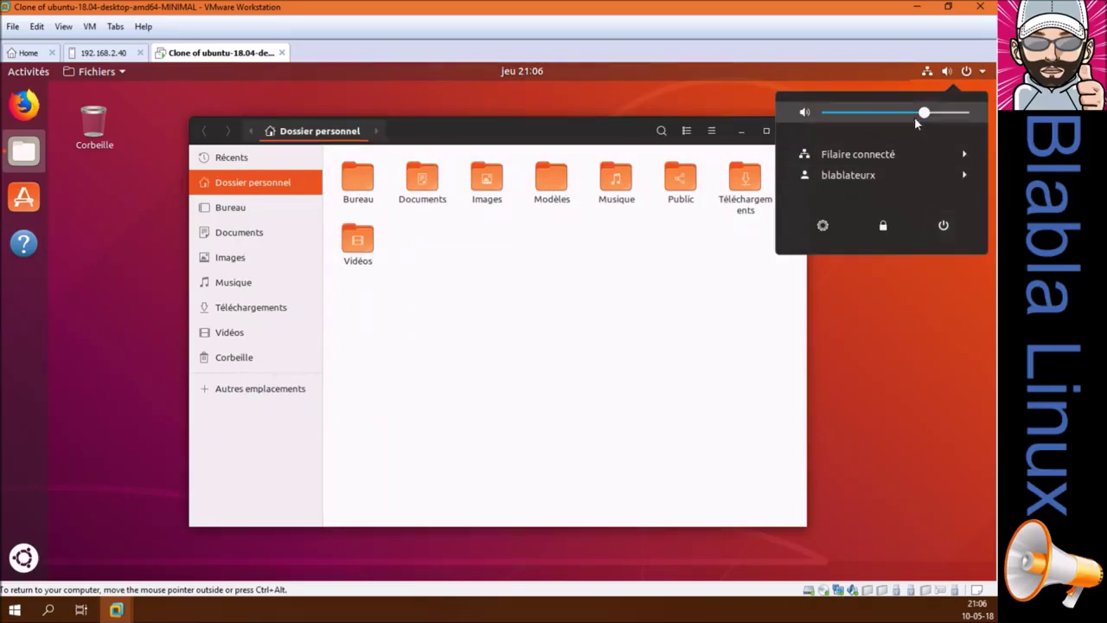
pyautogui.click(704, 98)
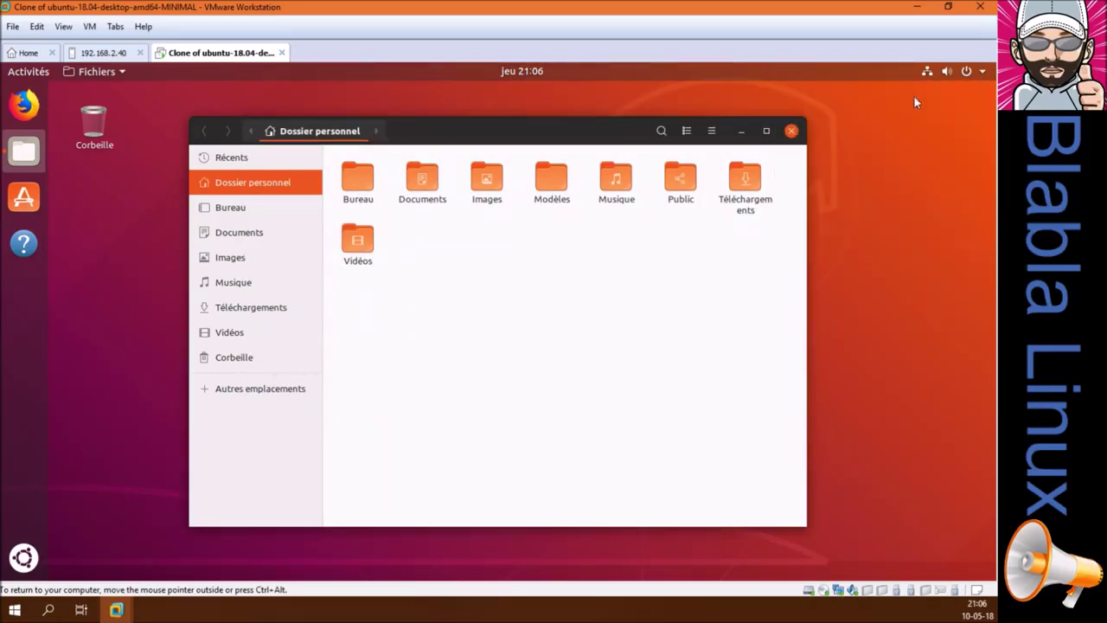
# Examine the theme in the Bluetooth, Arrière-plan and Dock pages of the system settings, toggling Dock auto-hide on and off, and close them
pyautogui.click(982, 74)
pyautogui.click(826, 224)
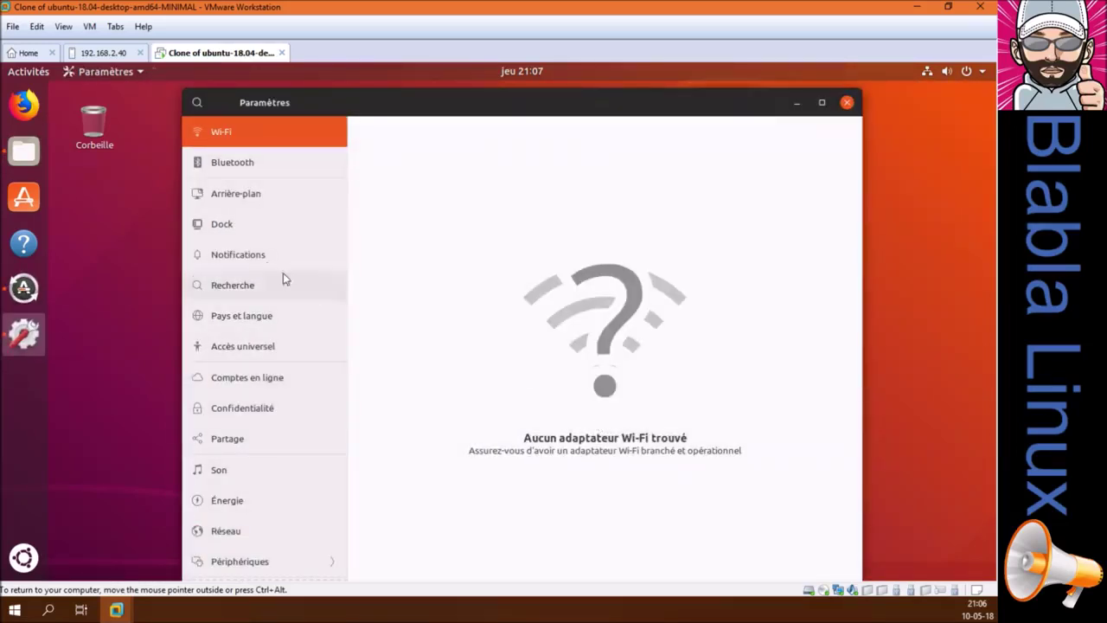
pyautogui.click(248, 160)
pyautogui.moveTo(744, 109); pyautogui.dragTo(704, 110)
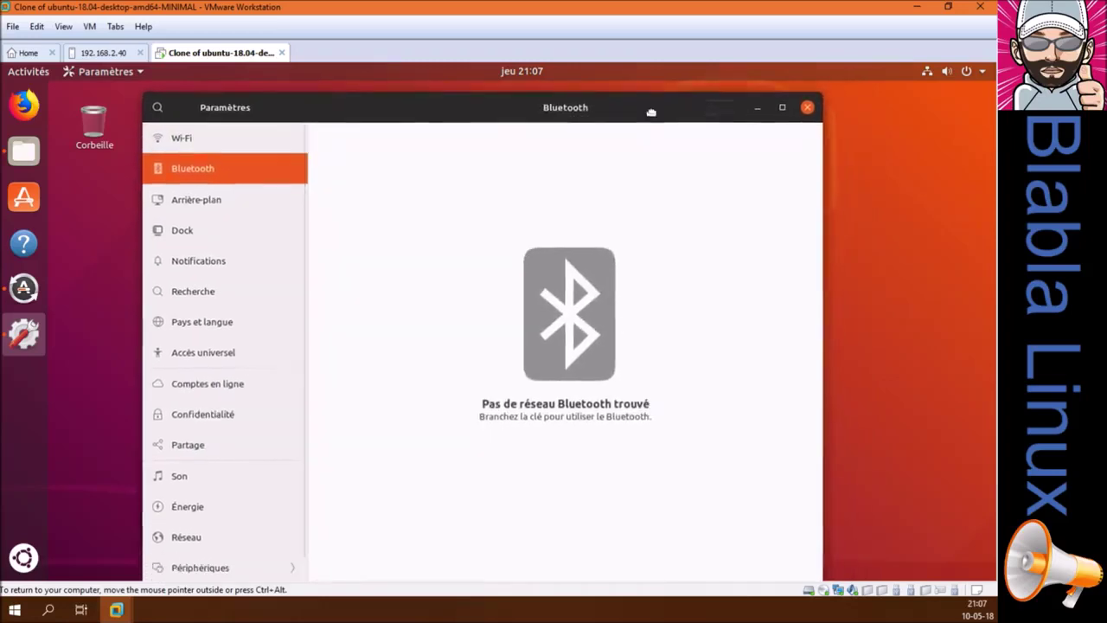
pyautogui.click(279, 197)
pyautogui.click(215, 235)
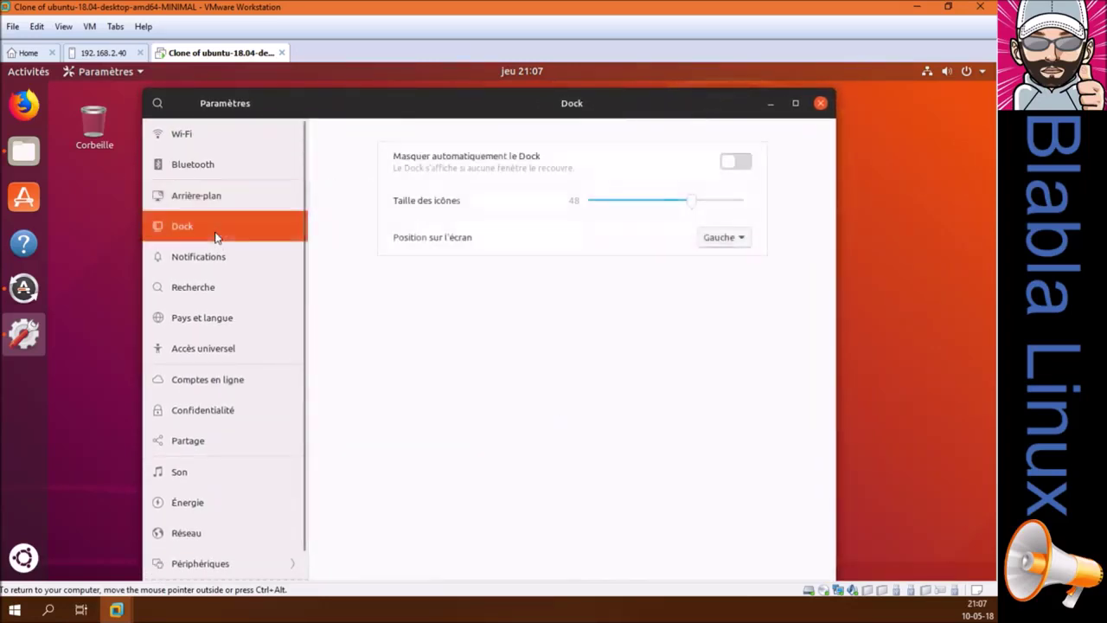
pyautogui.click(731, 166)
pyautogui.click(722, 165)
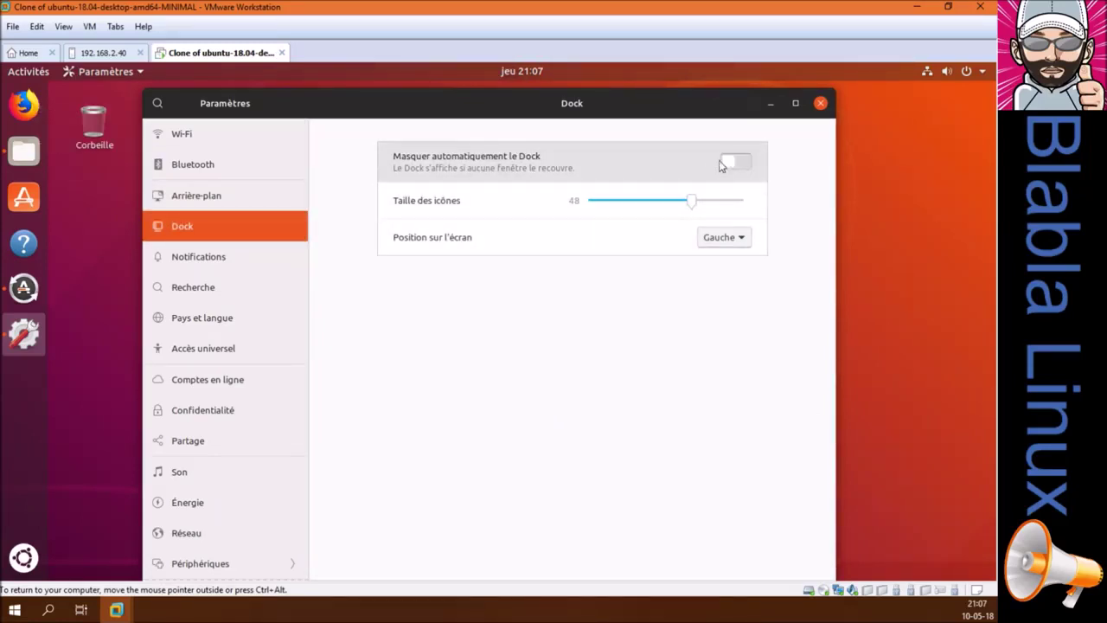
pyautogui.click(819, 104)
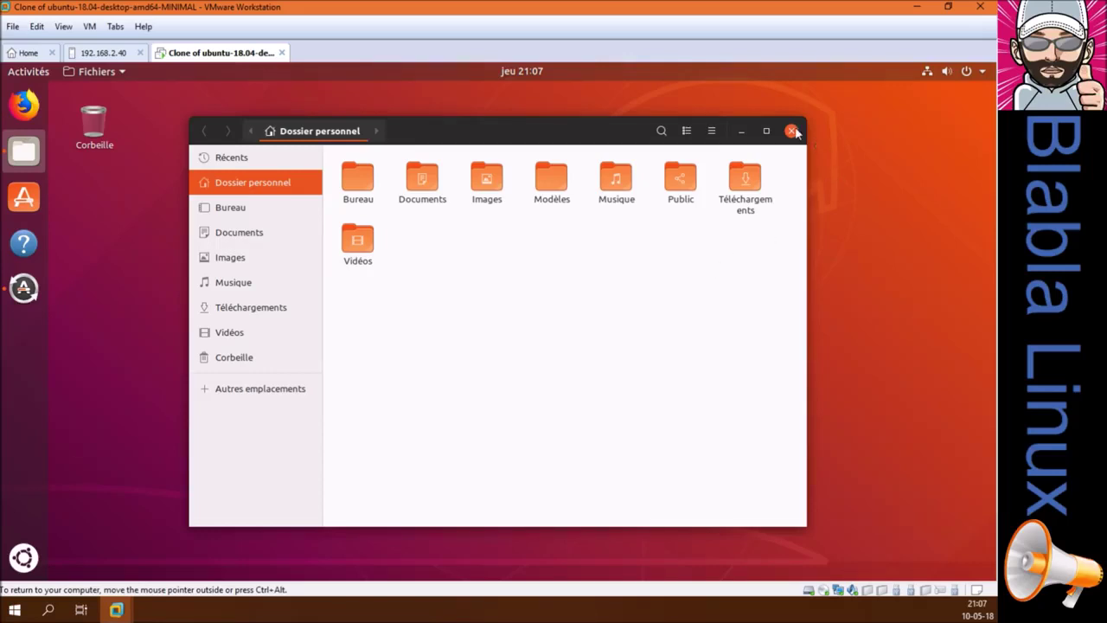
# Open Firefox and the Logiciel software store to examine their themed windows, and close both, including all Firefox tabs
pyautogui.click(24, 104)
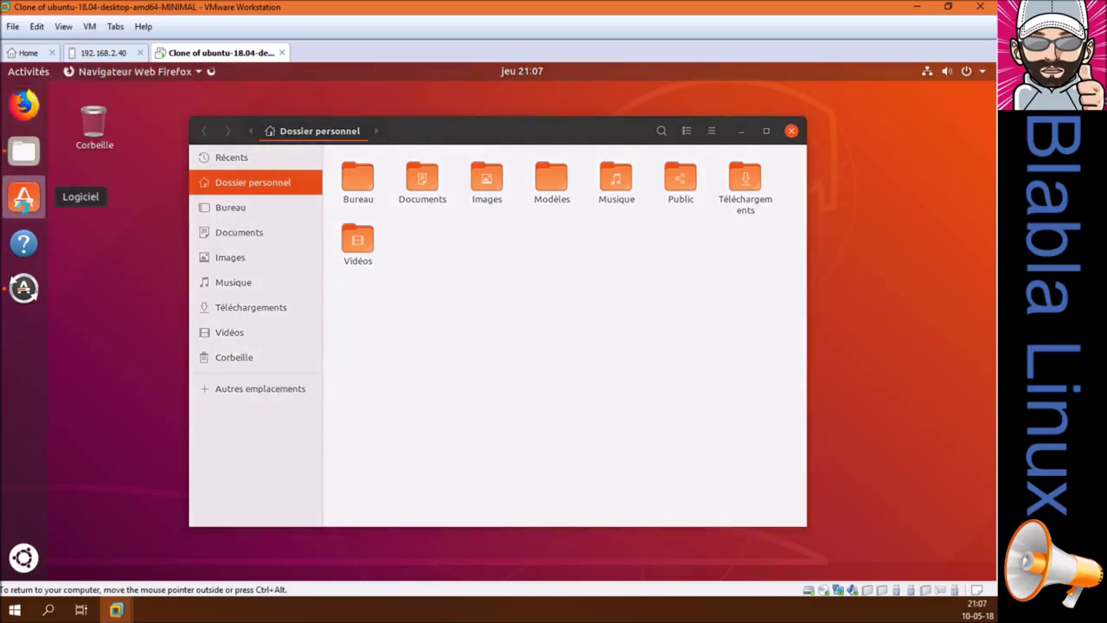
pyautogui.click(24, 198)
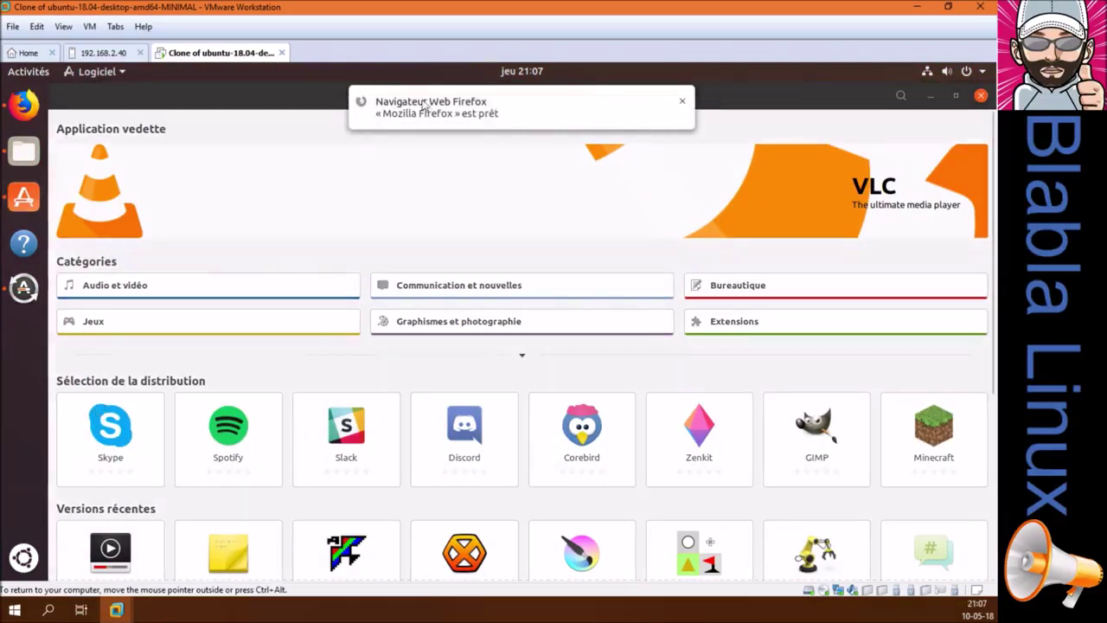
pyautogui.click(982, 96)
pyautogui.click(983, 96)
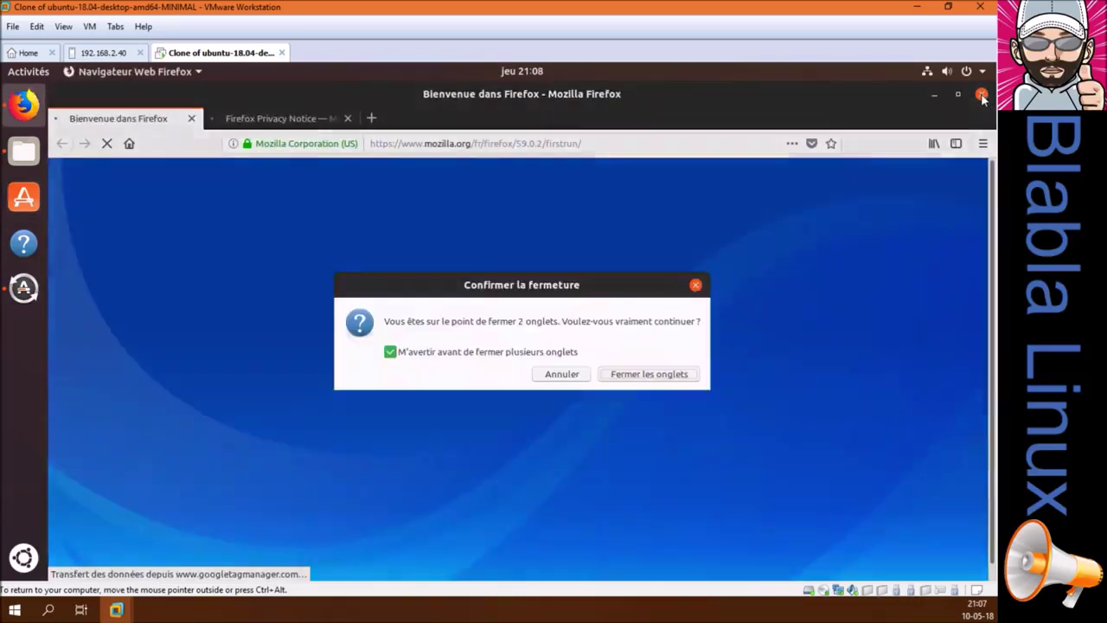
pyautogui.click(661, 374)
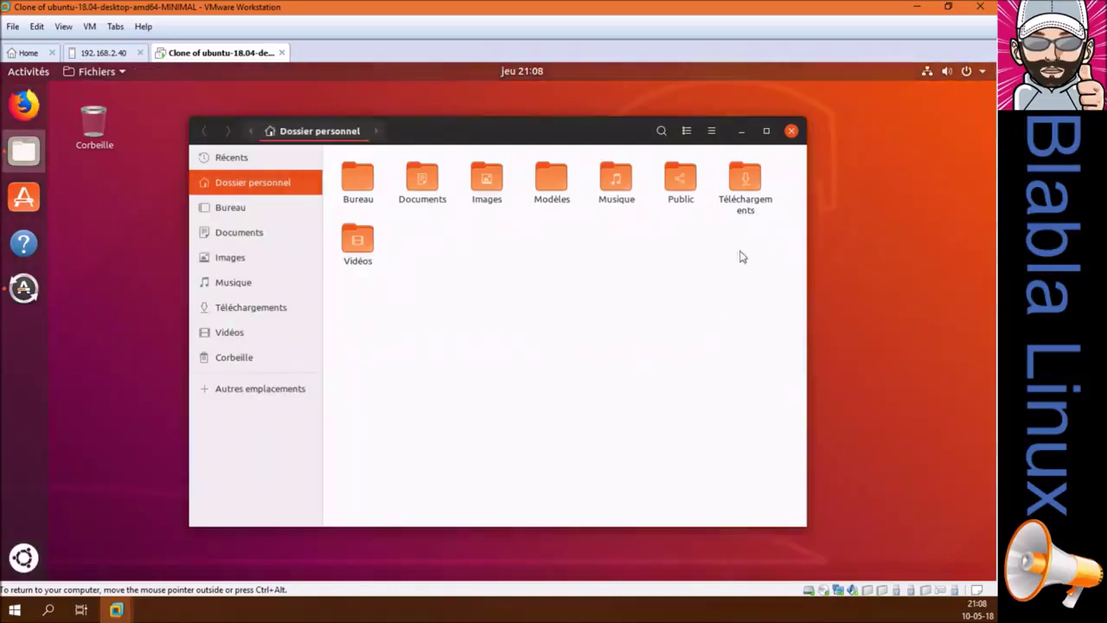
# Close the file manager and postpone the updates offered by the update manager
pyautogui.click(791, 130)
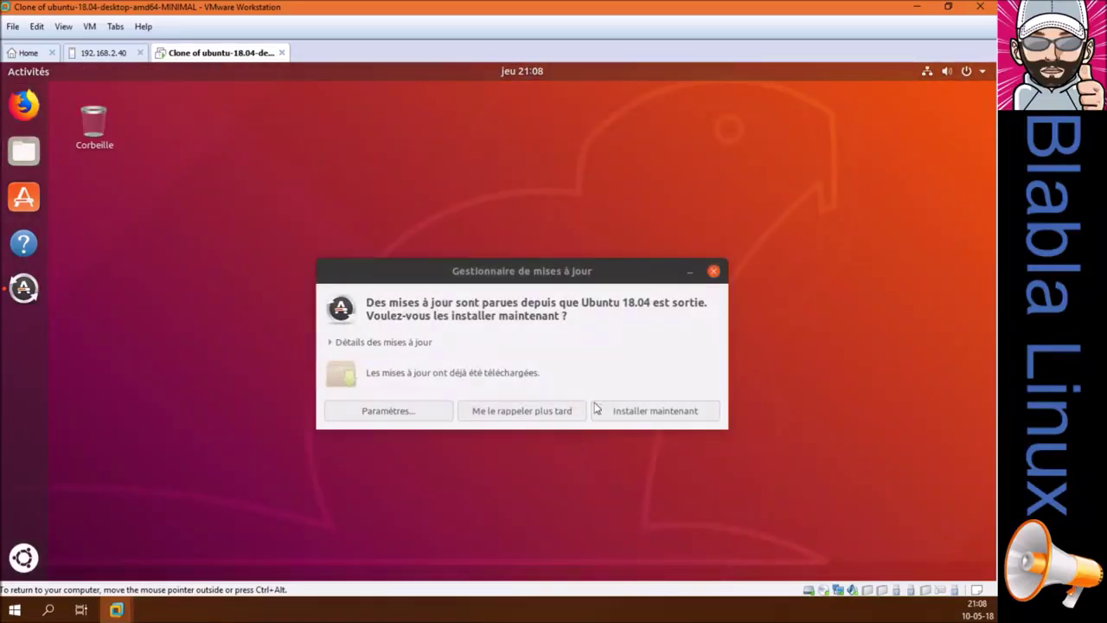
pyautogui.click(554, 414)
# Launch the System Monitor from the applications overview and examine how the theme renders its window
pyautogui.click(20, 559)
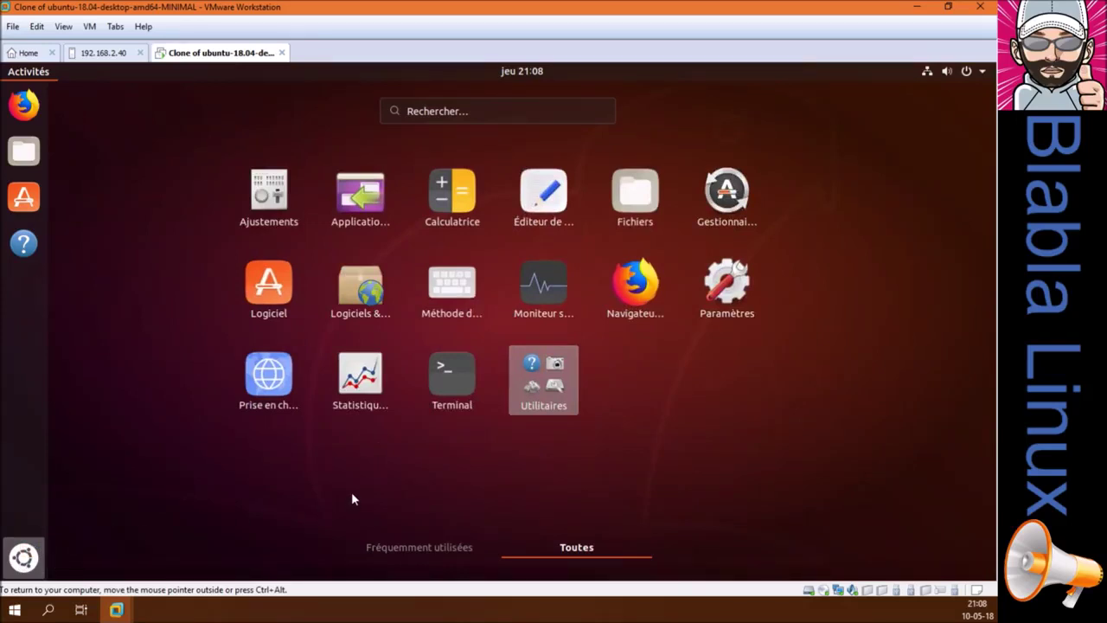
pyautogui.click(532, 298)
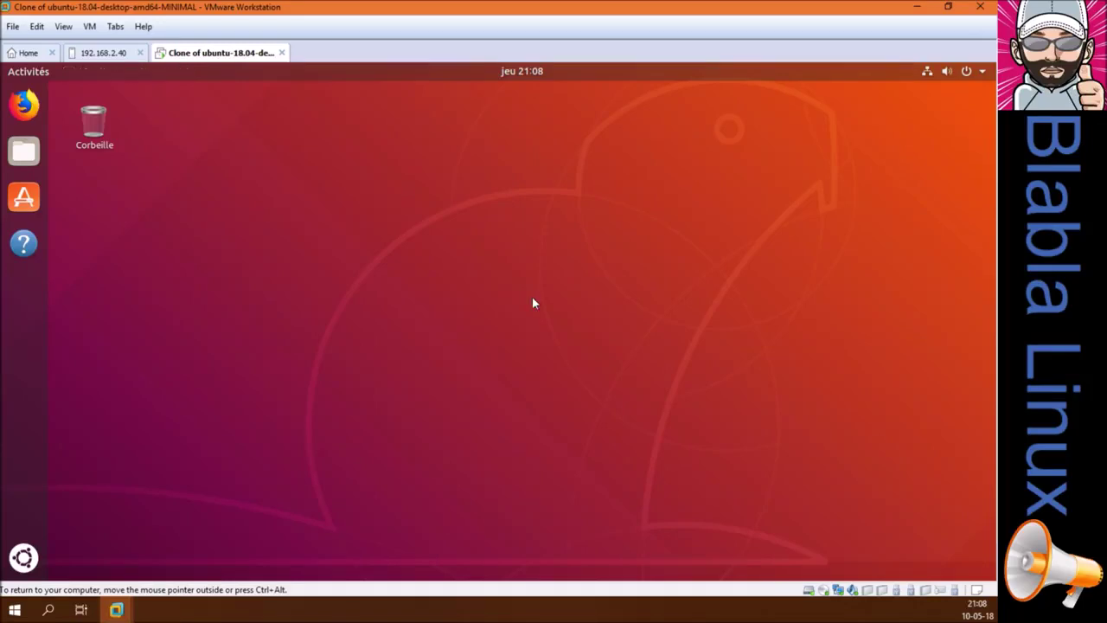
pyautogui.click(44, 558)
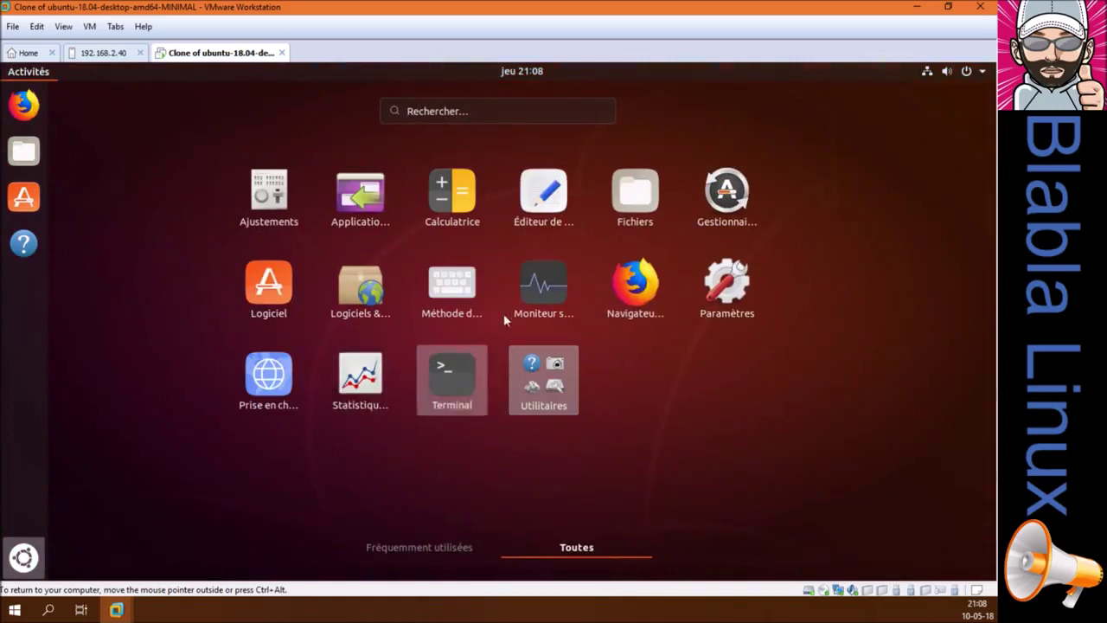
pyautogui.click(542, 291)
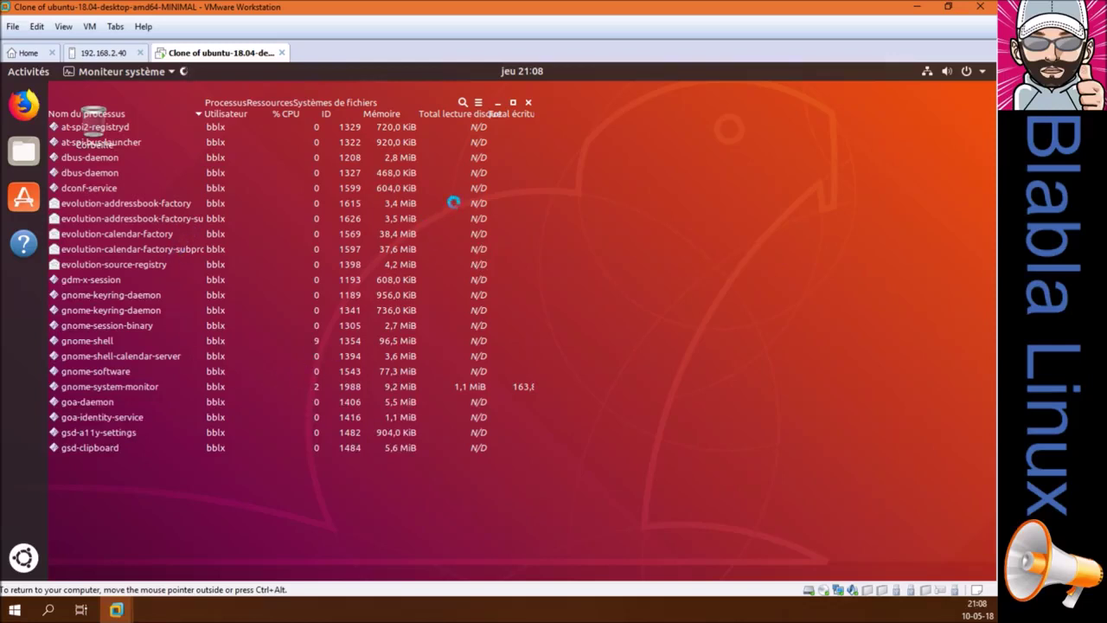
# Switch the virtual machine's display to full screen and choose Exclusive Mode
pyautogui.click(67, 27)
pyautogui.click(90, 42)
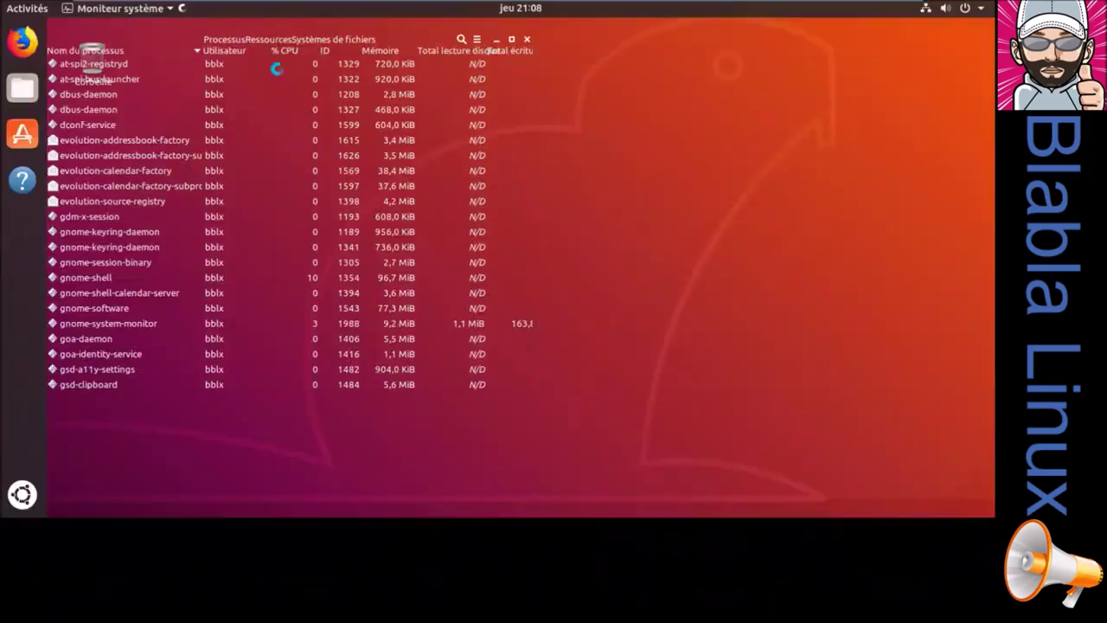
pyautogui.click(173, 7)
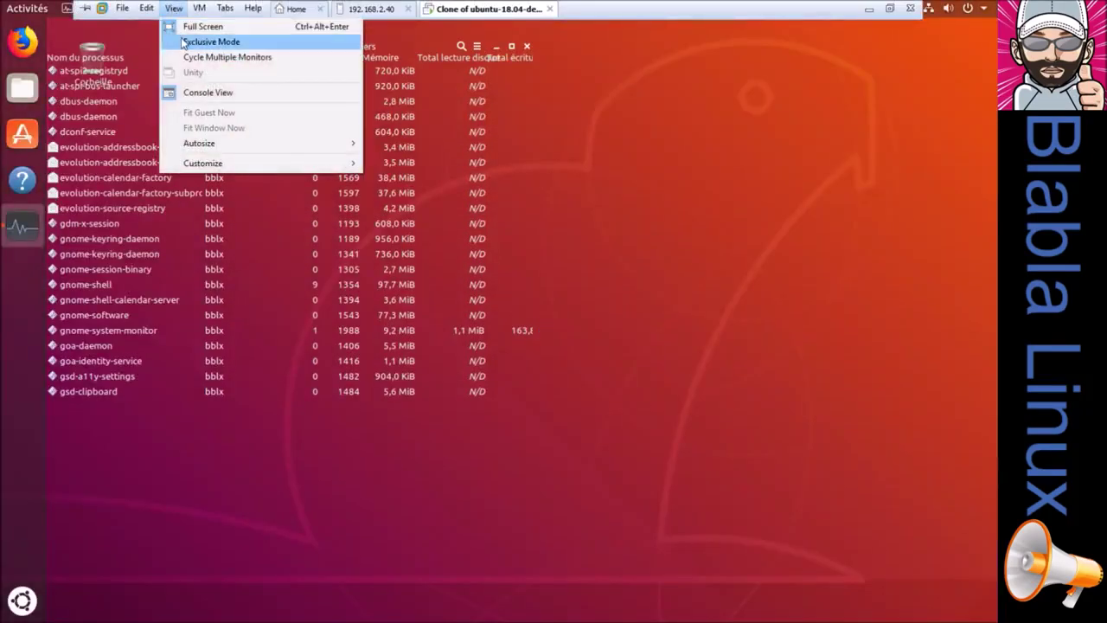
pyautogui.click(182, 42)
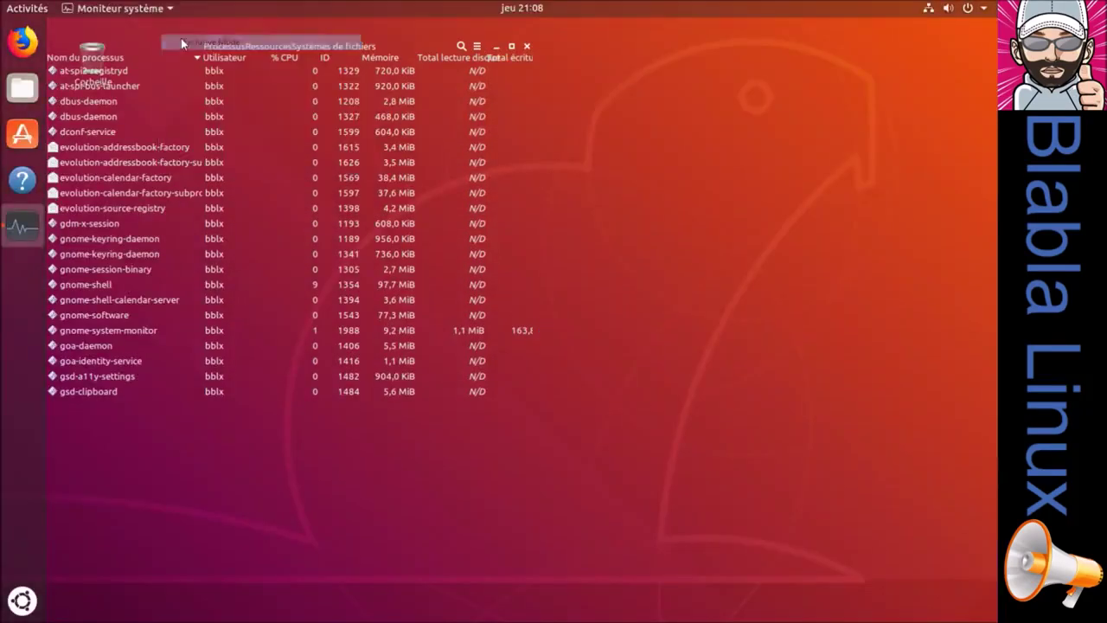
# Close and relaunch the System Monitor, and move its window towards the middle of the desktop
pyautogui.click(527, 46)
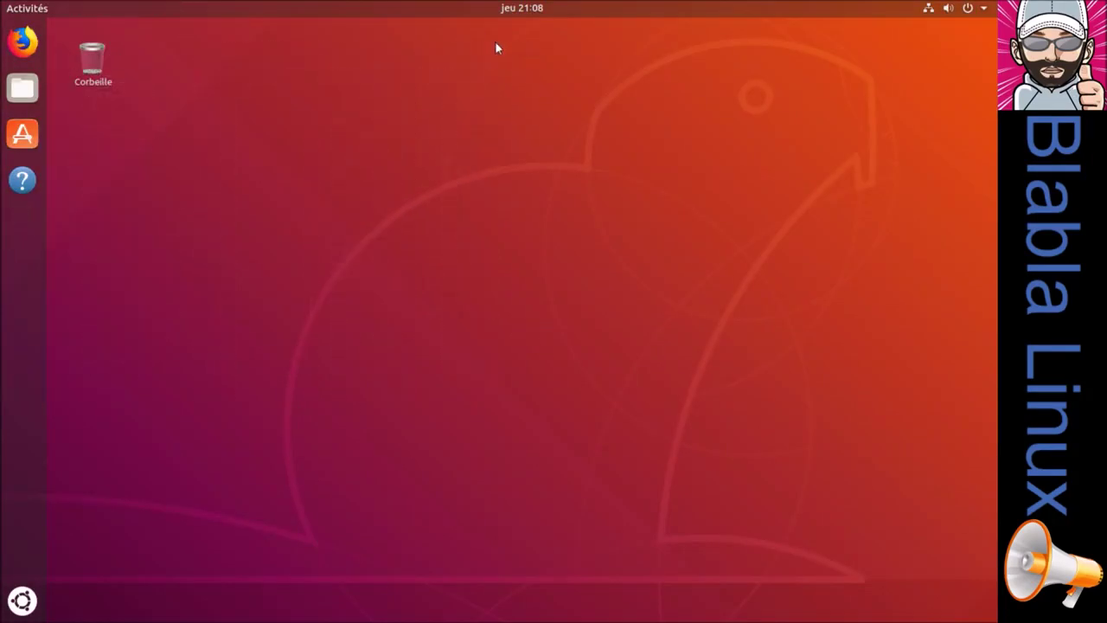
pyautogui.click(23, 599)
pyautogui.click(561, 275)
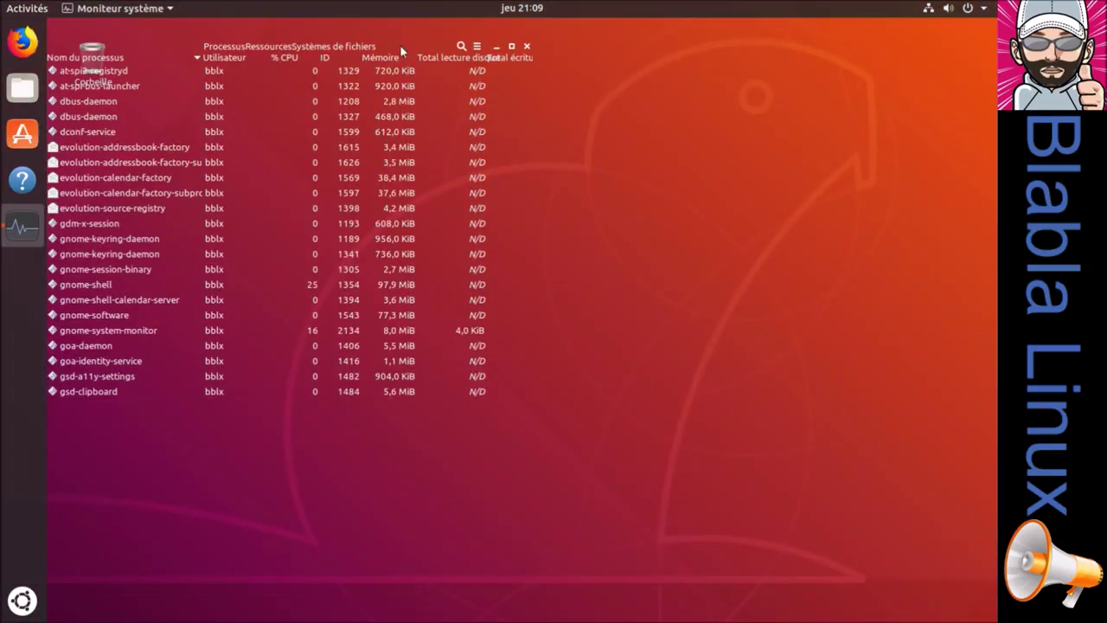
pyautogui.moveTo(400, 44); pyautogui.dragTo(632, 121)
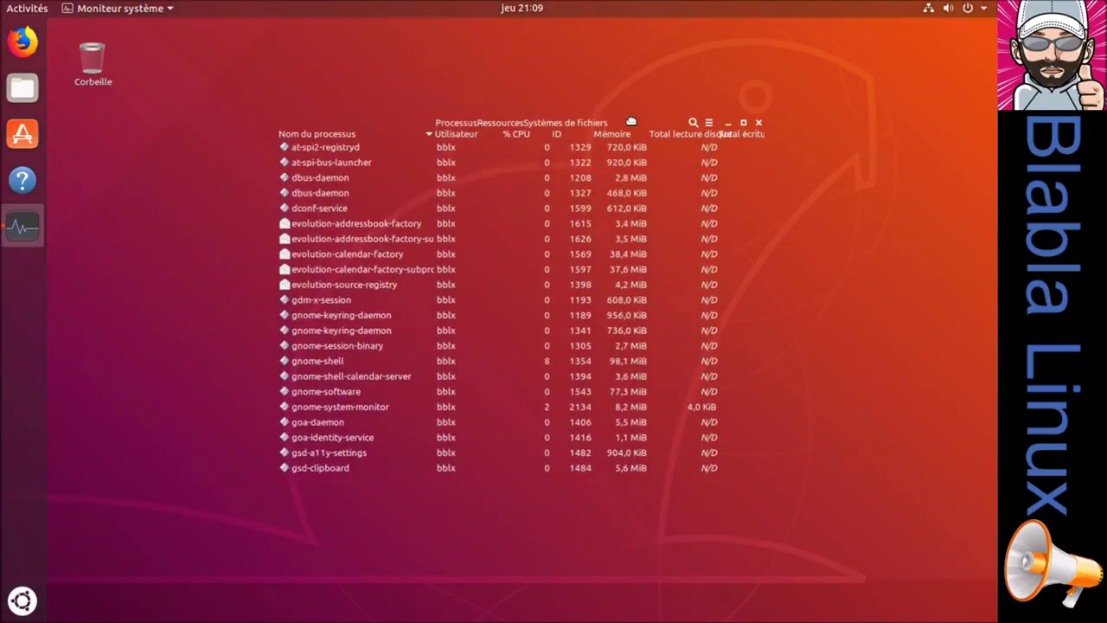
# Open the System Monitor preferences, move them aside to examine how they render, and close both windows
pyautogui.click(710, 122)
pyautogui.click(710, 123)
pyautogui.click(171, 9)
pyautogui.click(173, 89)
pyautogui.moveTo(611, 128); pyautogui.dragTo(321, 97)
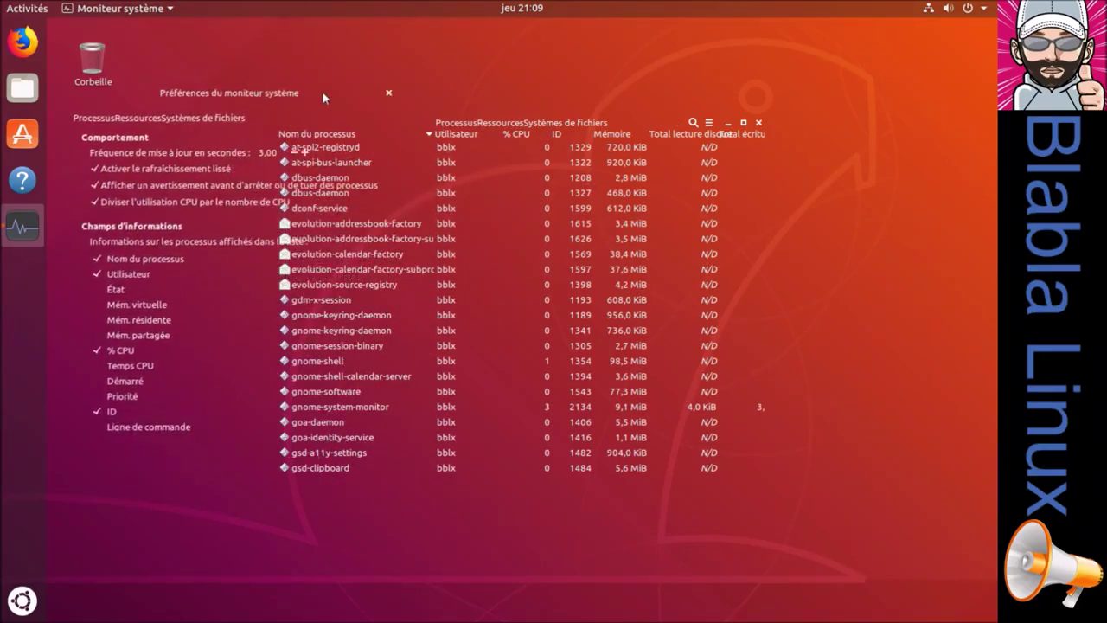
pyautogui.click(388, 95)
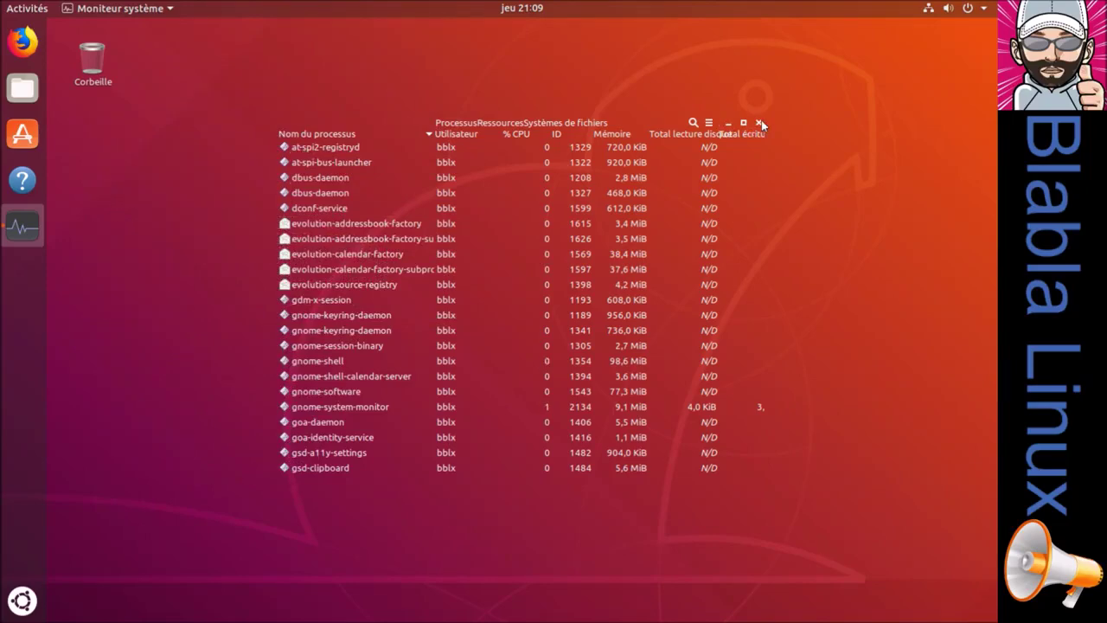
pyautogui.click(759, 122)
# Open the calculator by searching for "cal" and again from the applications overview, and move its window to the desktop's upper-right area
pyautogui.click(33, 599)
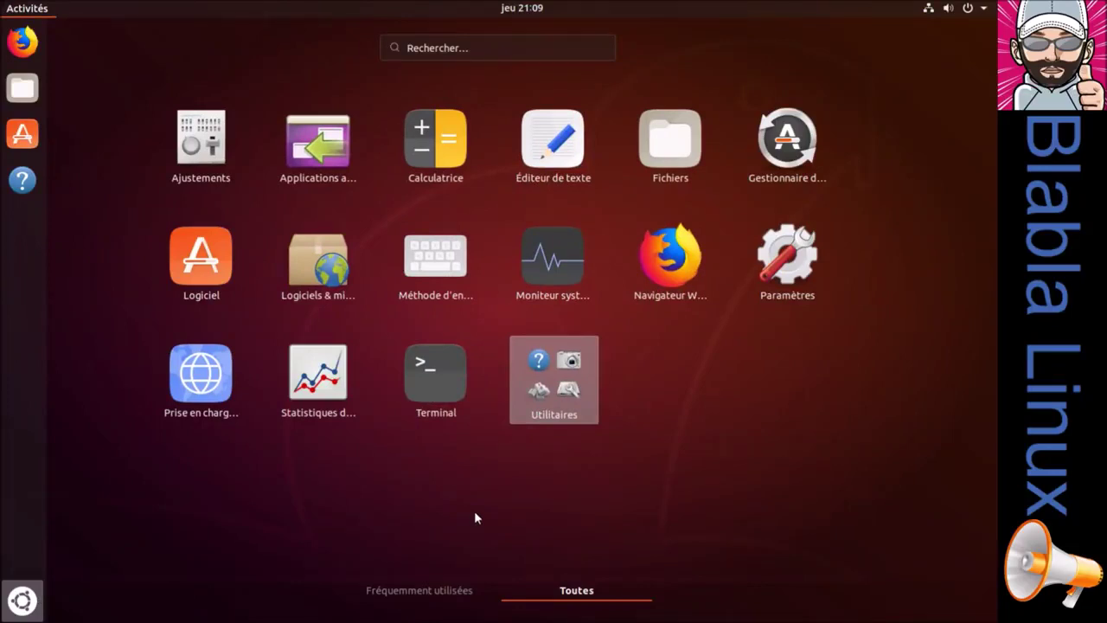
pyautogui.write('cal')
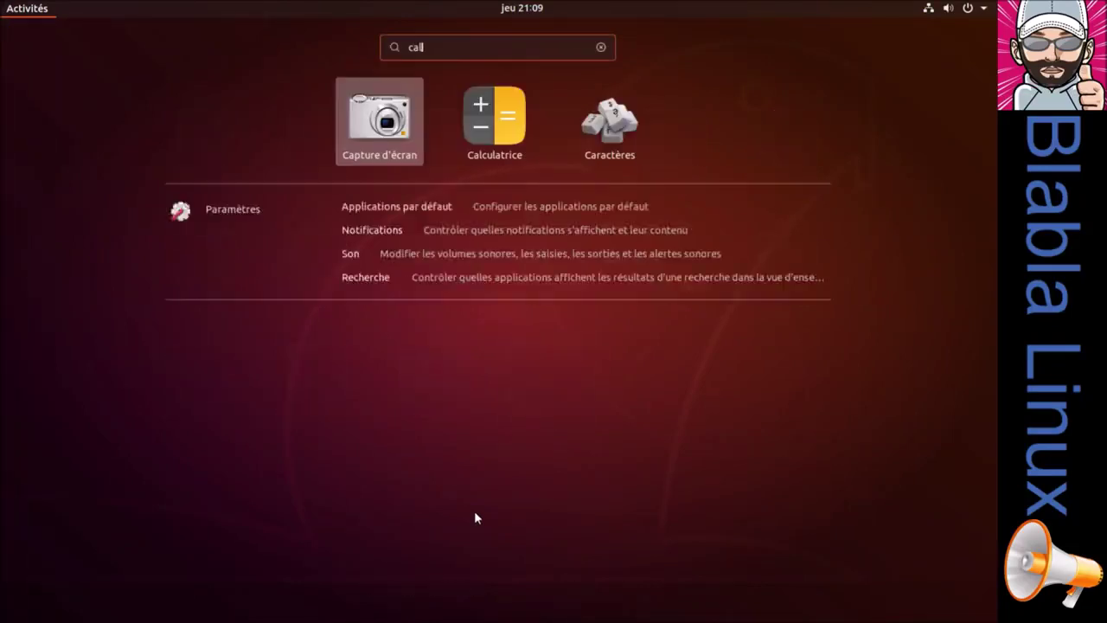
pyautogui.click(495, 126)
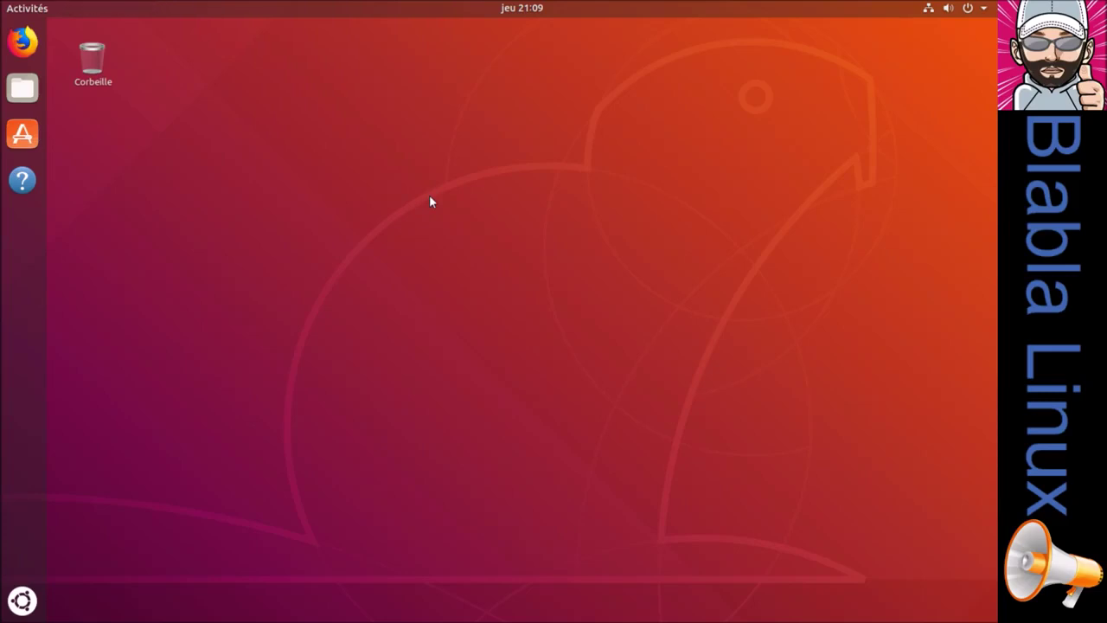
pyautogui.click(23, 600)
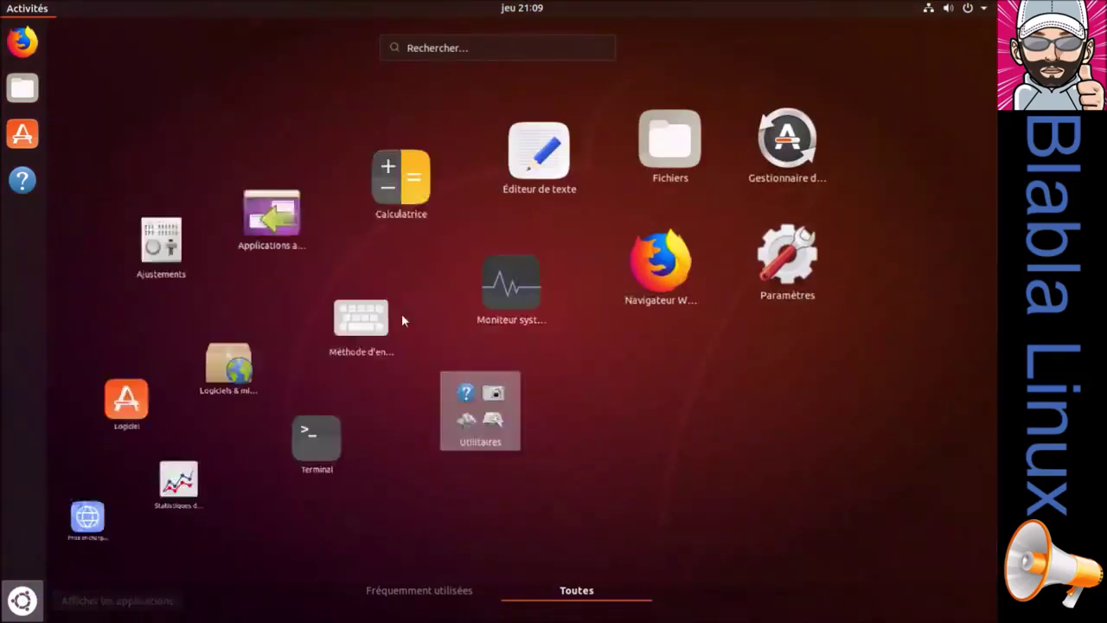
pyautogui.click(437, 152)
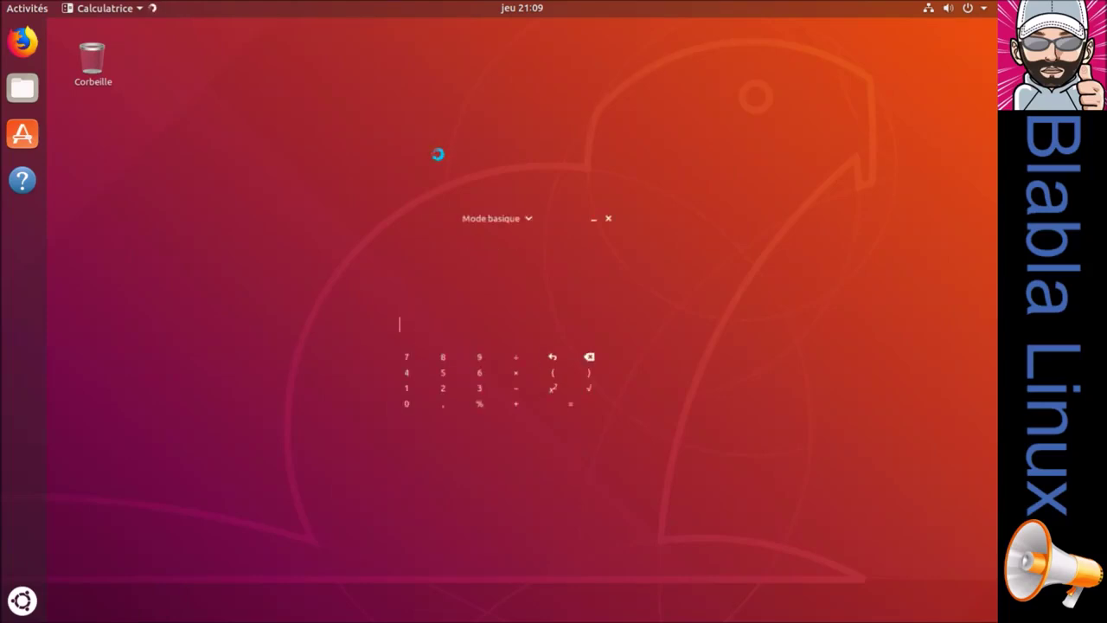
pyautogui.moveTo(444, 211); pyautogui.dragTo(758, 62)
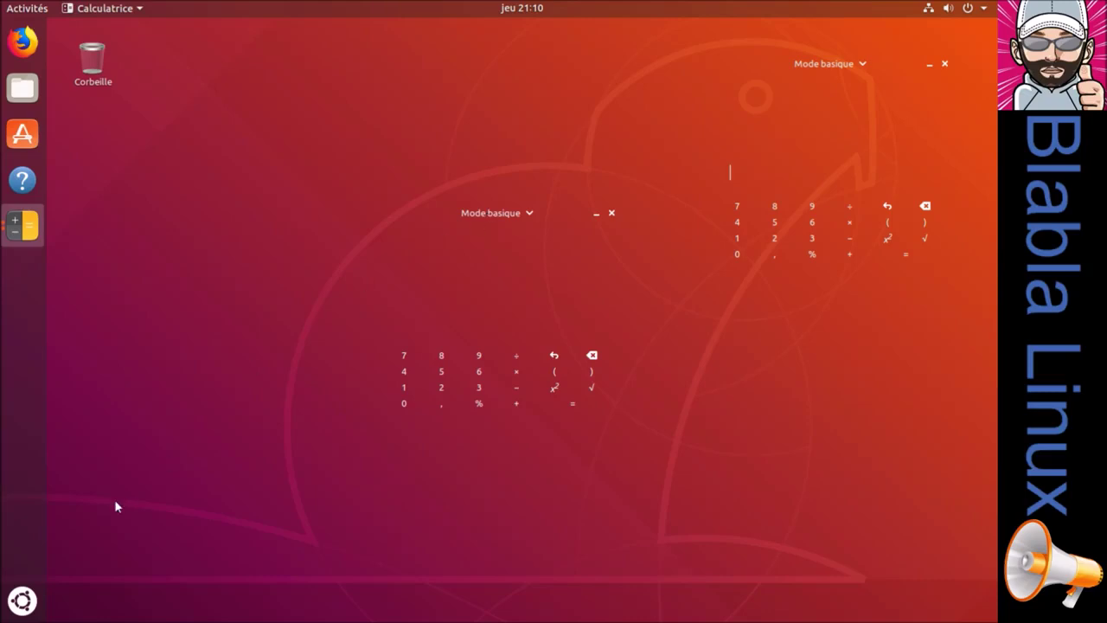
# Open the System Monitor over the calculator windows, compare how they overlap, and close the windows
pyautogui.click(19, 609)
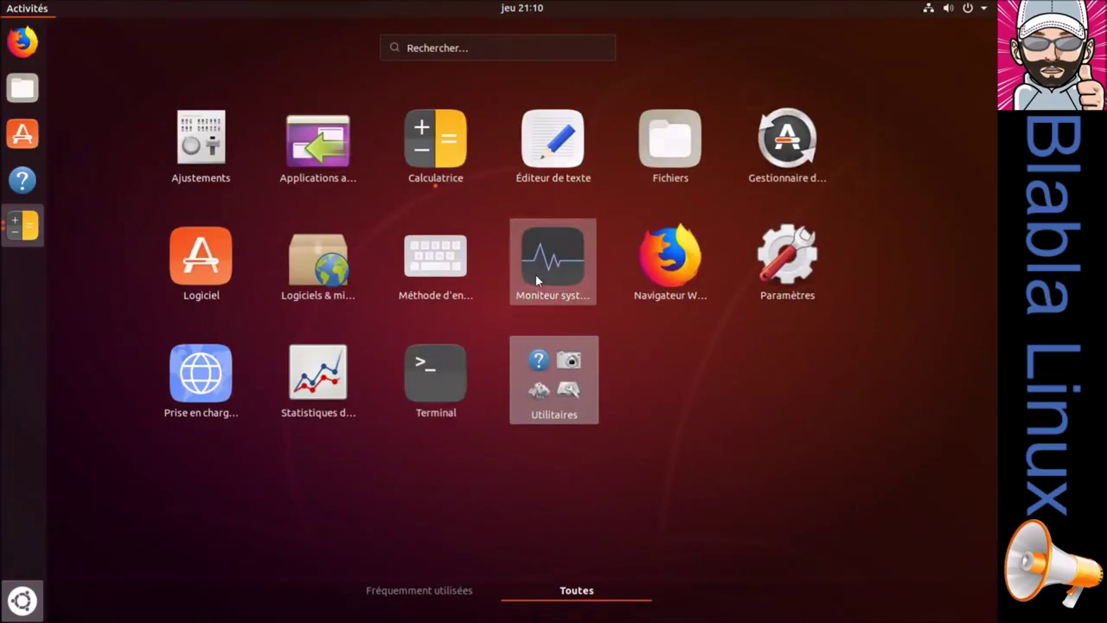
pyautogui.click(536, 277)
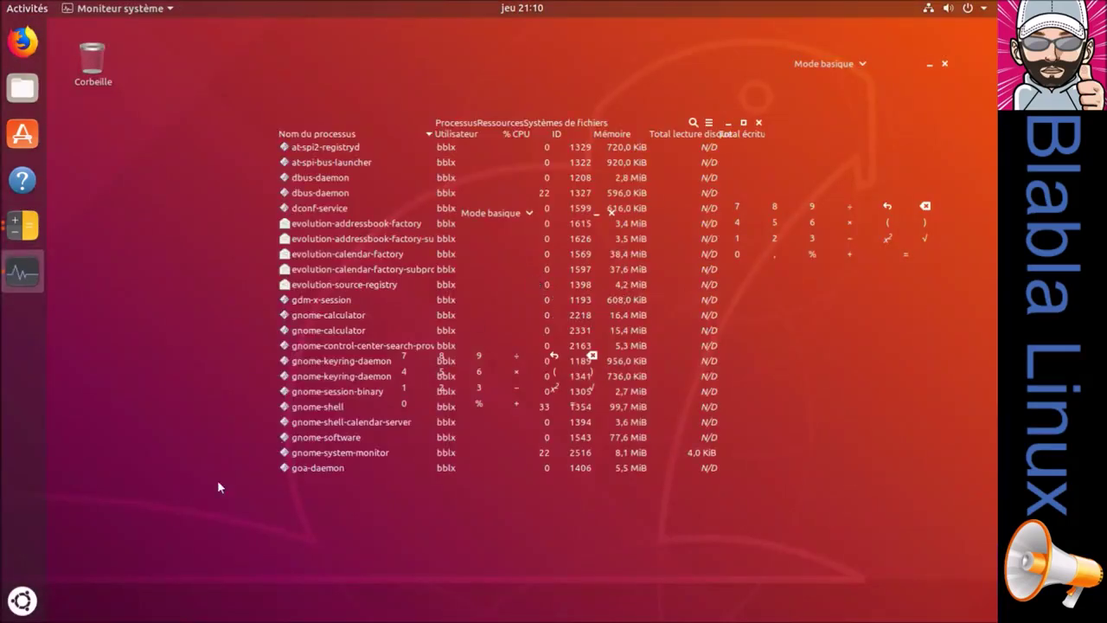
pyautogui.click(757, 125)
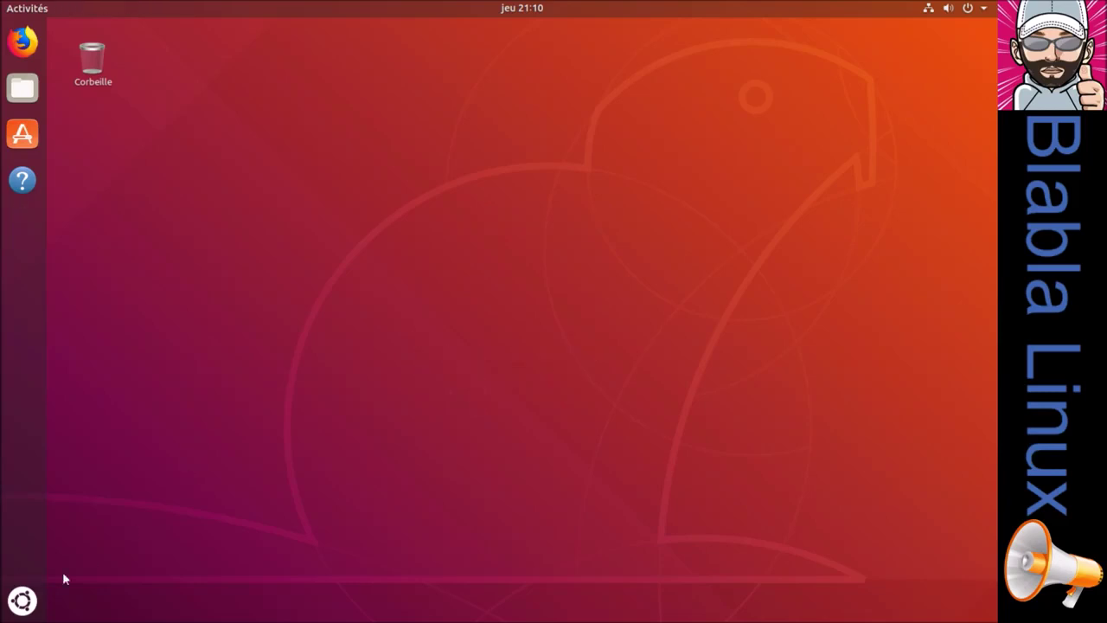
# Open the text editor to examine its themed window, close it and return to the applications overview
pyautogui.click(22, 600)
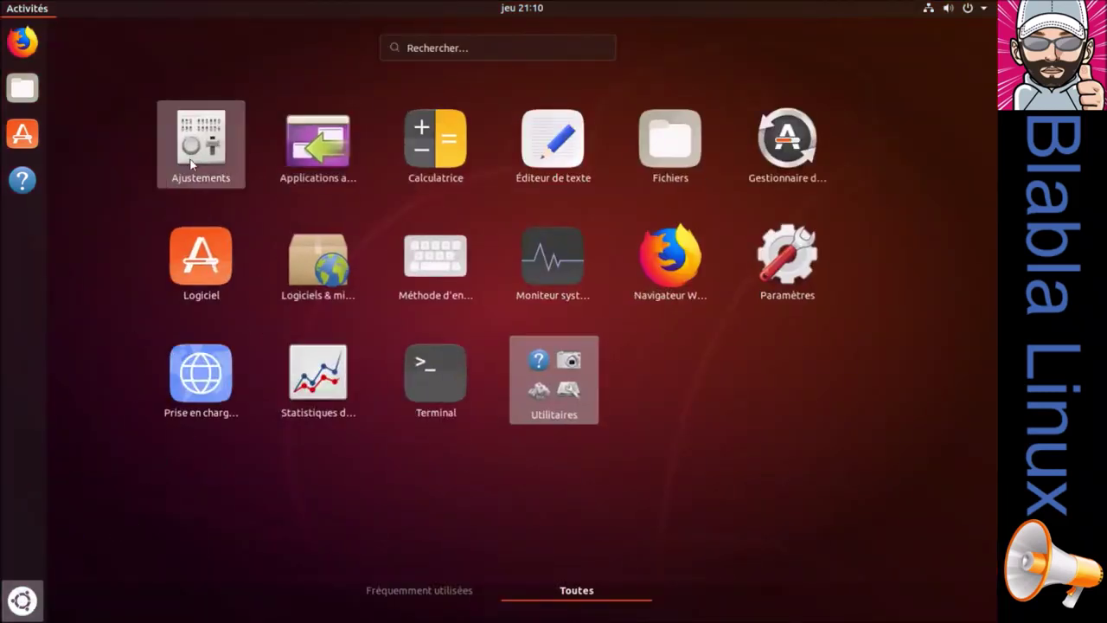
pyautogui.click(543, 151)
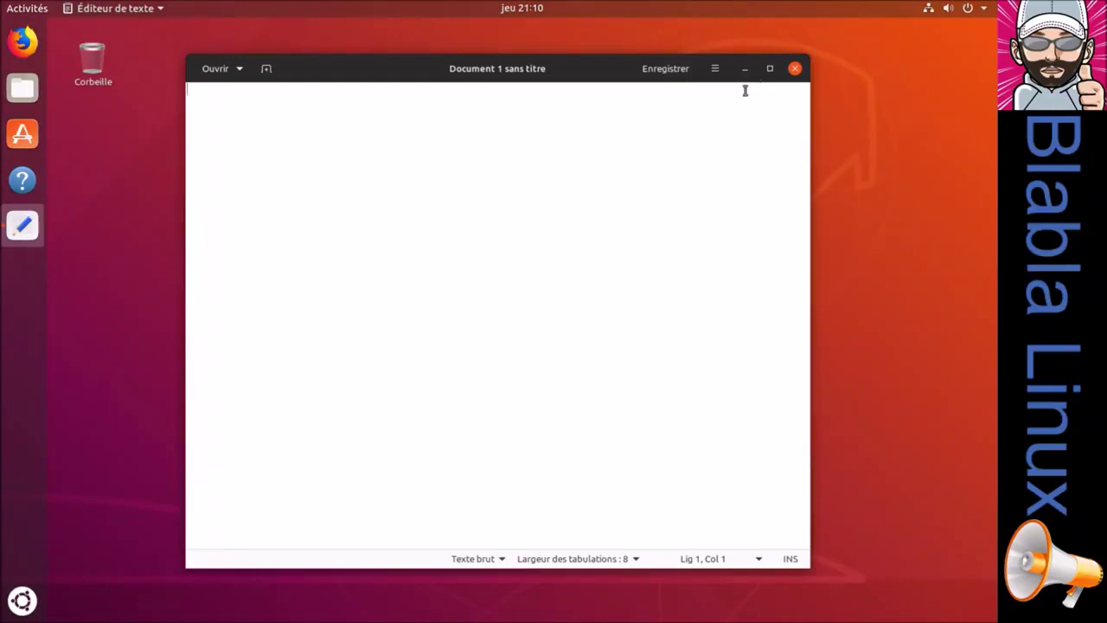
pyautogui.click(795, 68)
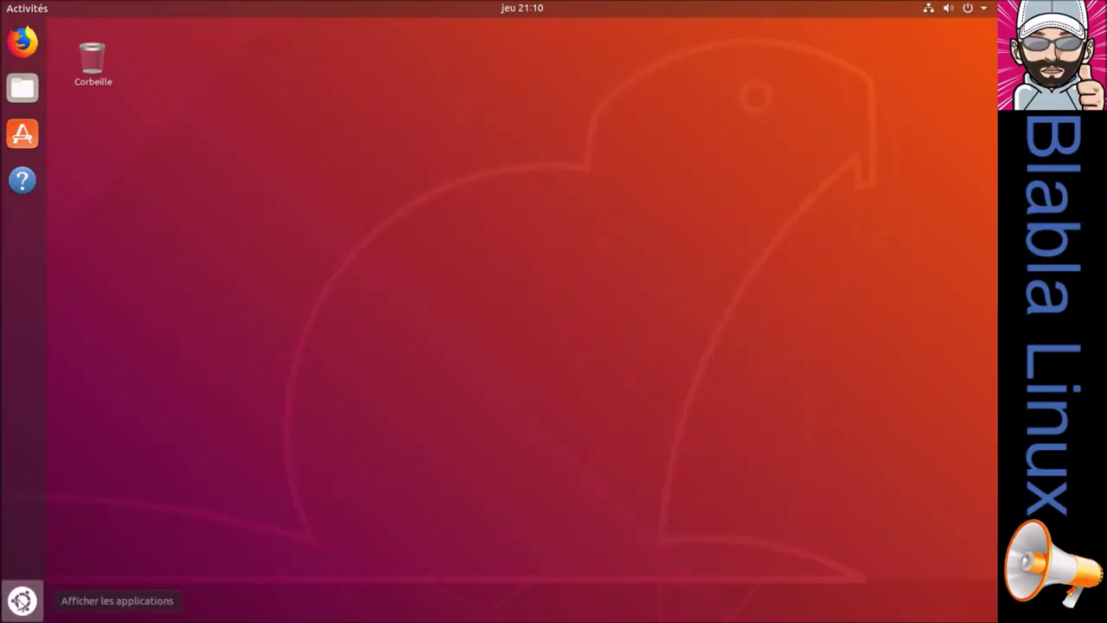
pyautogui.click(22, 601)
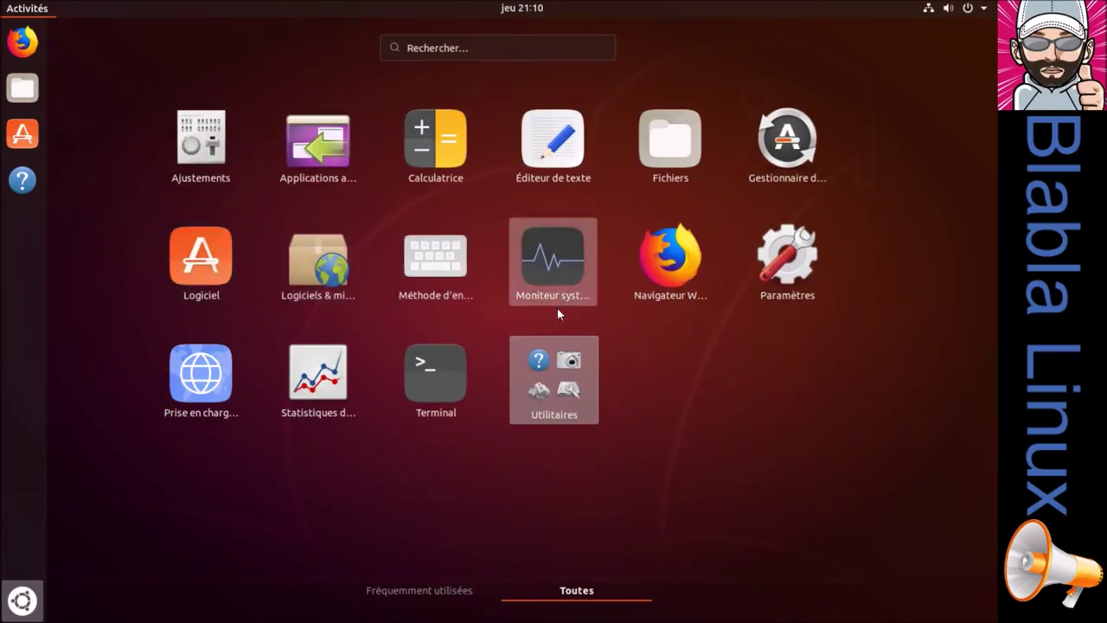
# Open the Polices font viewer from the Utilitaires folder, examine how its window is themed, and close it
pyautogui.click(537, 360)
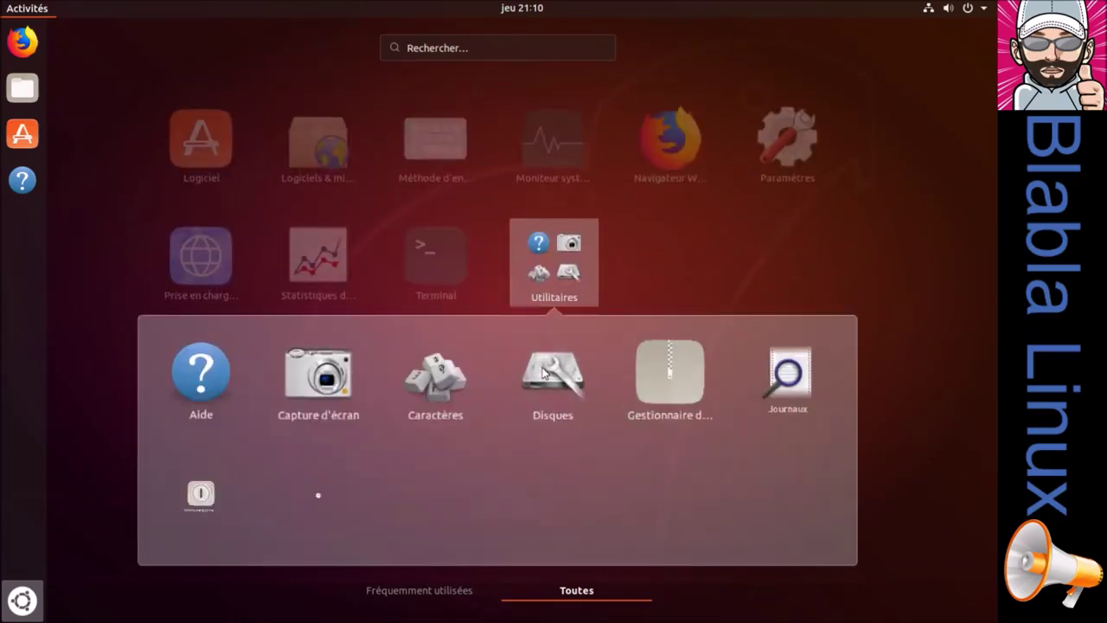
pyautogui.click(313, 491)
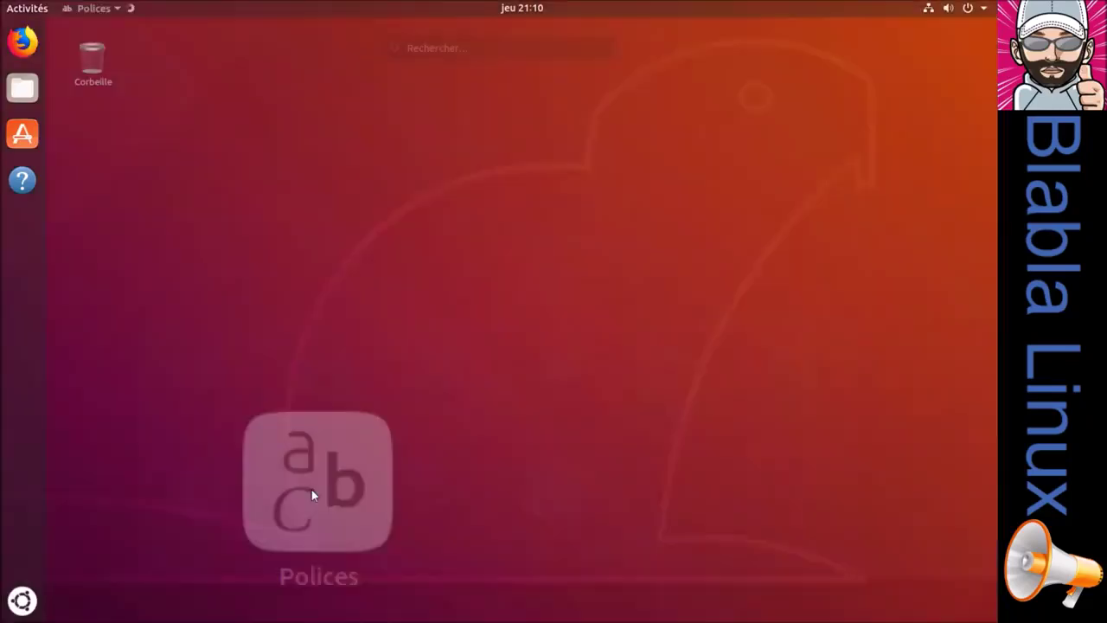
pyautogui.click(22, 600)
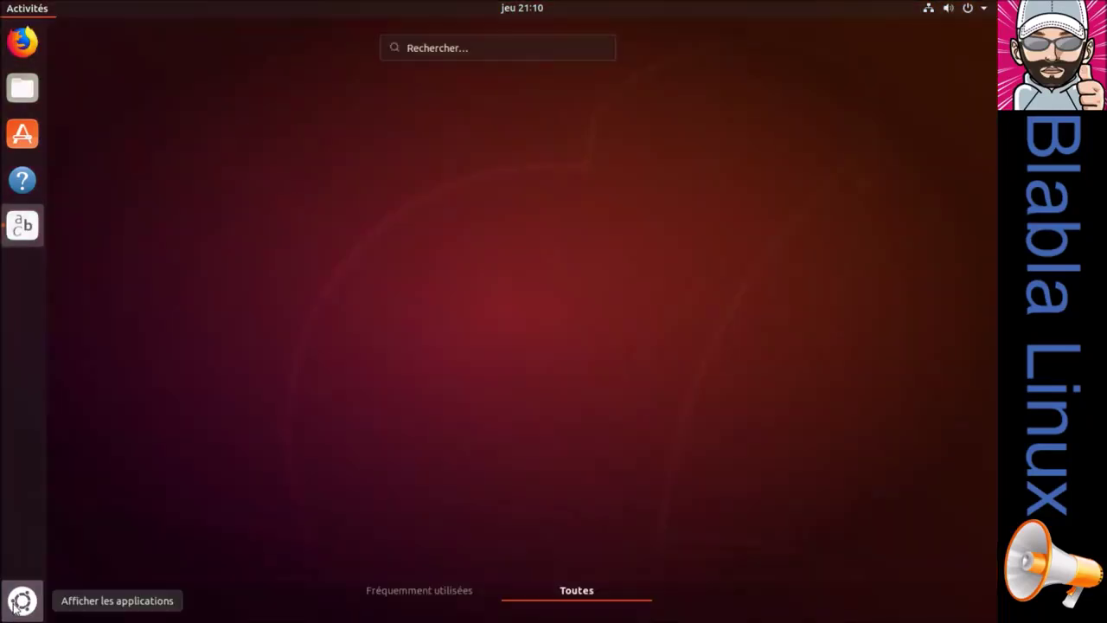
pyautogui.click(544, 397)
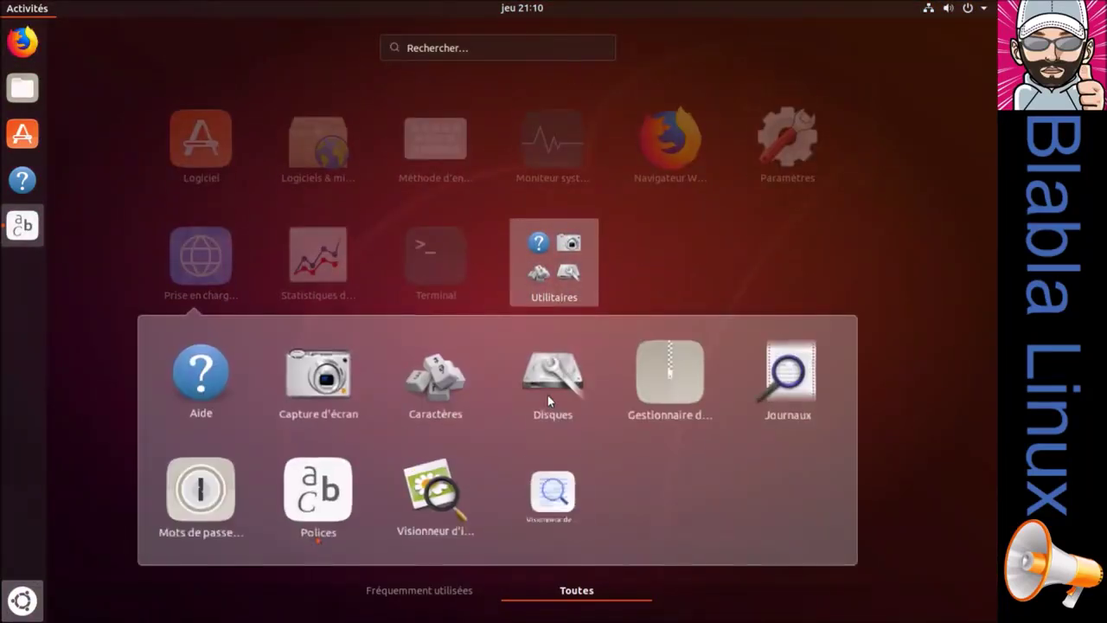
pyautogui.click(659, 389)
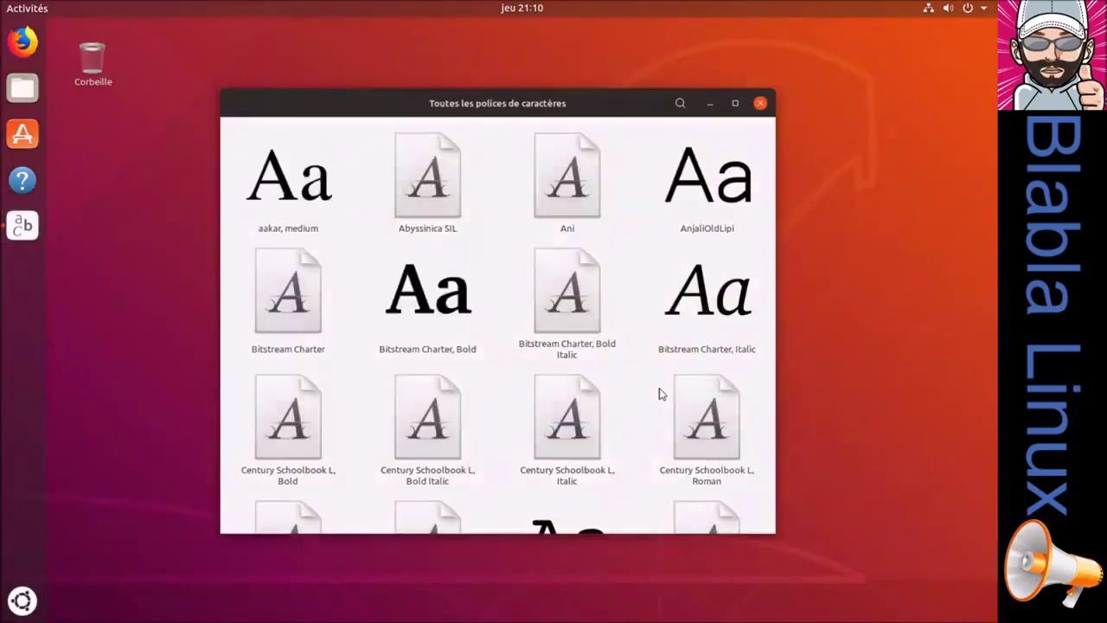
pyautogui.click(690, 144)
pyautogui.click(760, 103)
# Open the document viewer from the Utilitaires folder to examine its themed window, and close it
pyautogui.click(35, 606)
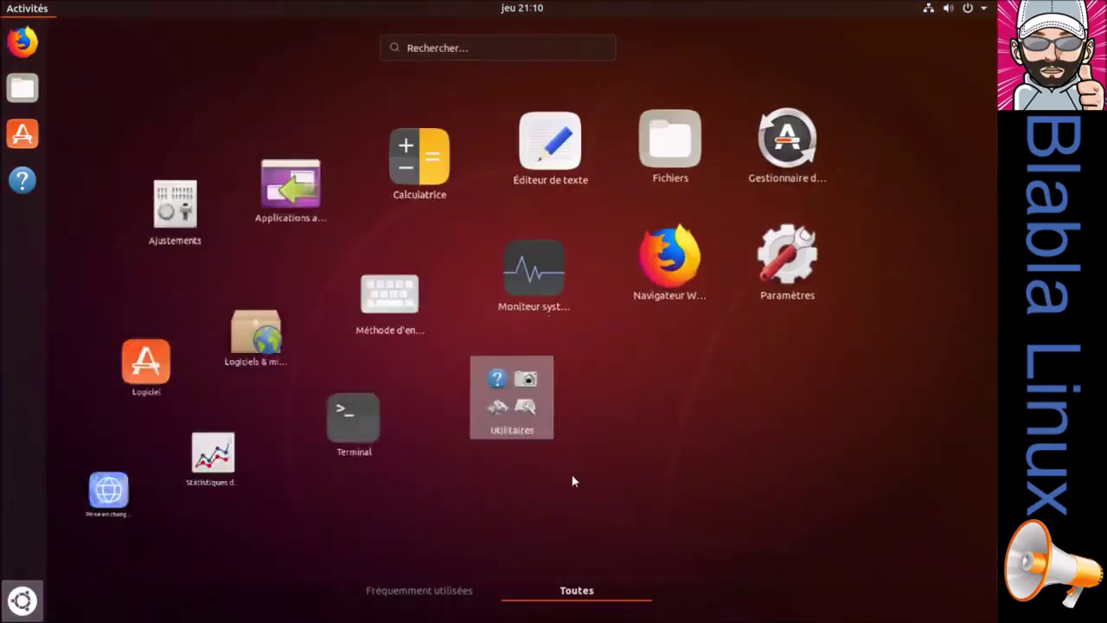
pyautogui.click(571, 407)
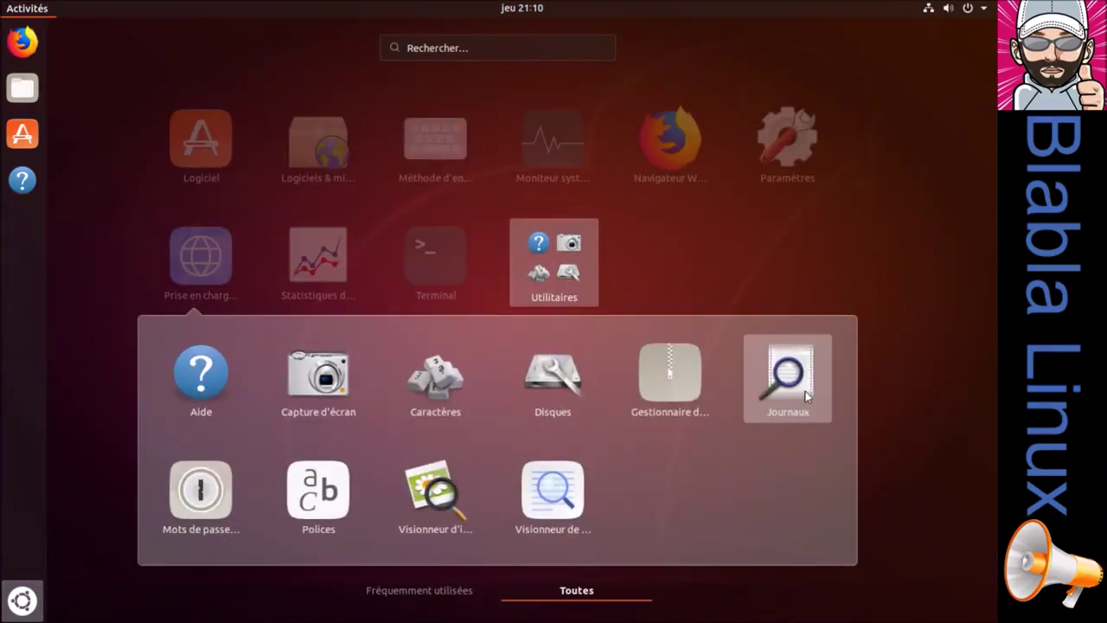
pyautogui.click(547, 511)
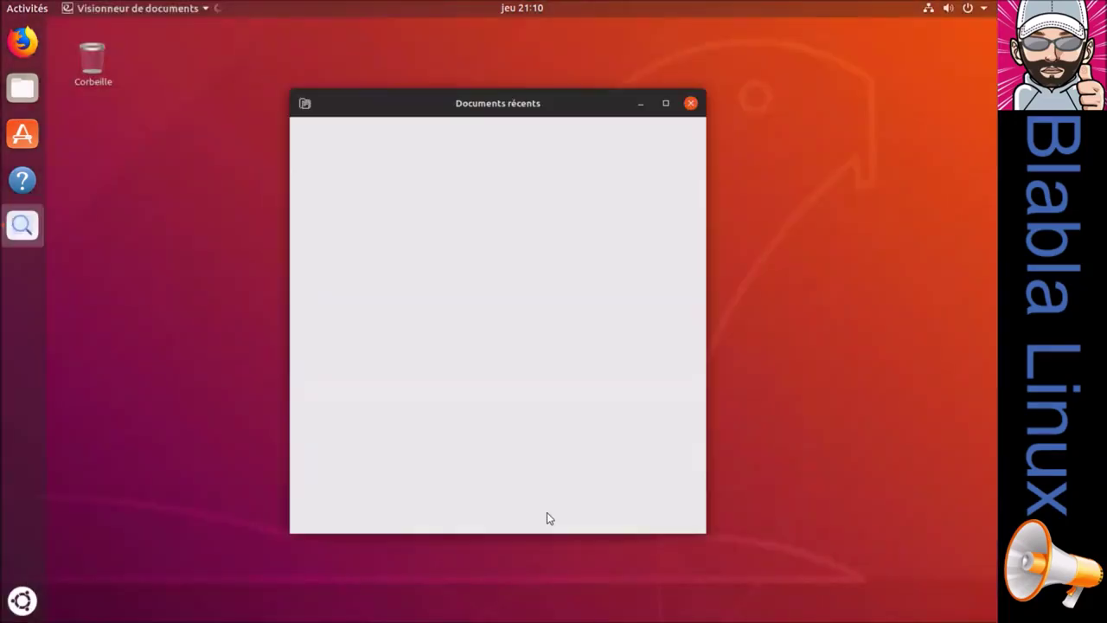
pyautogui.click(690, 103)
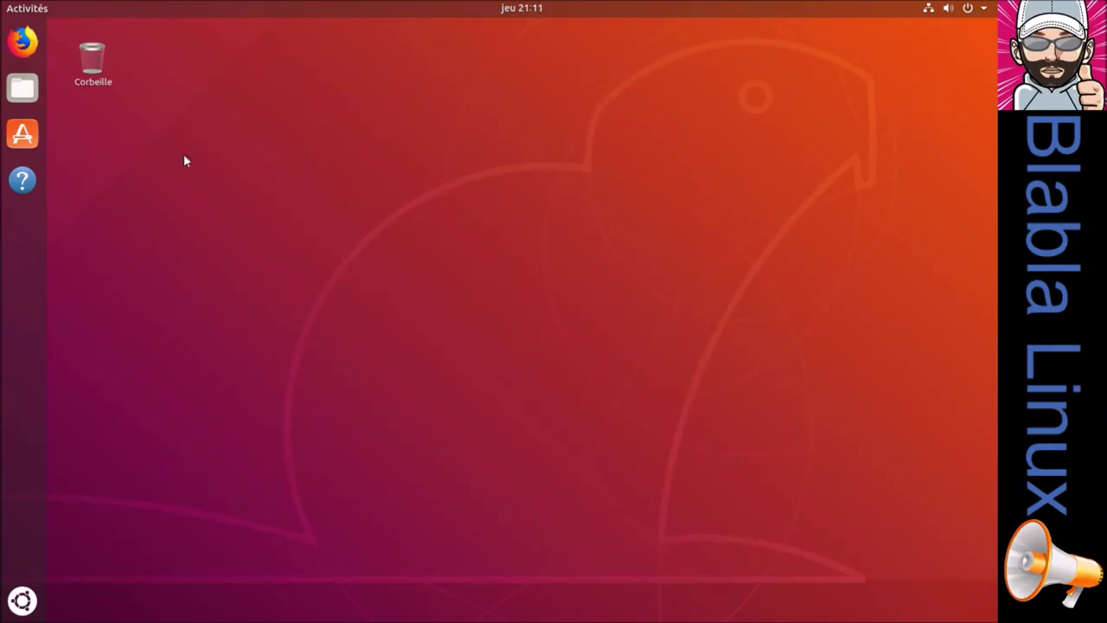
# Open Ajustements, try the Radiance and HighContrastInverse application themes, and set the applications theme to Ambiance
pyautogui.click(23, 603)
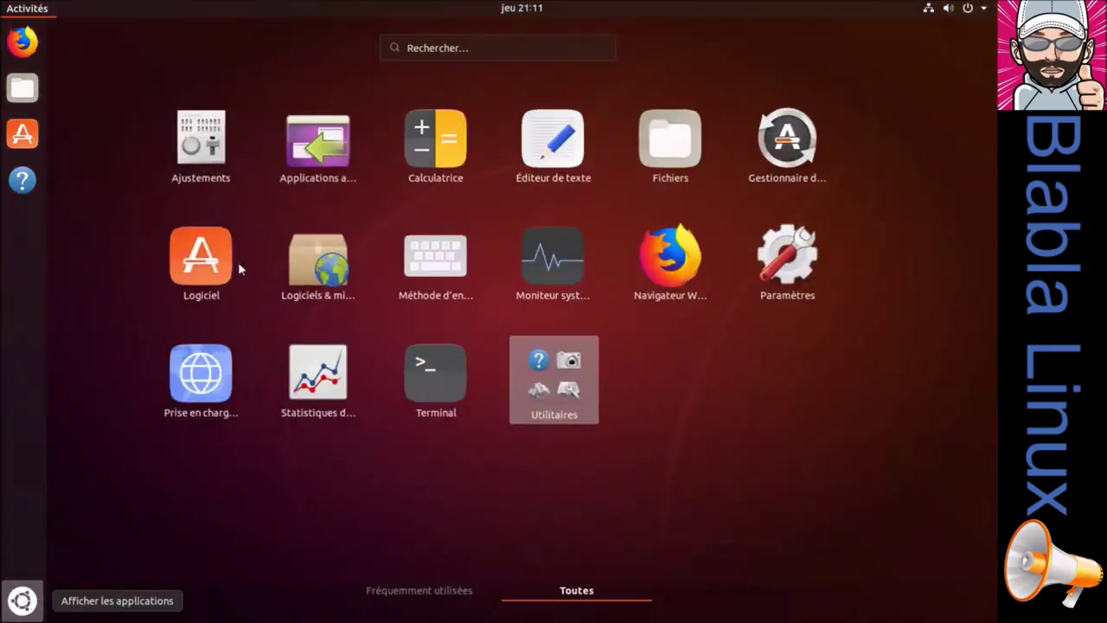
pyautogui.click(208, 156)
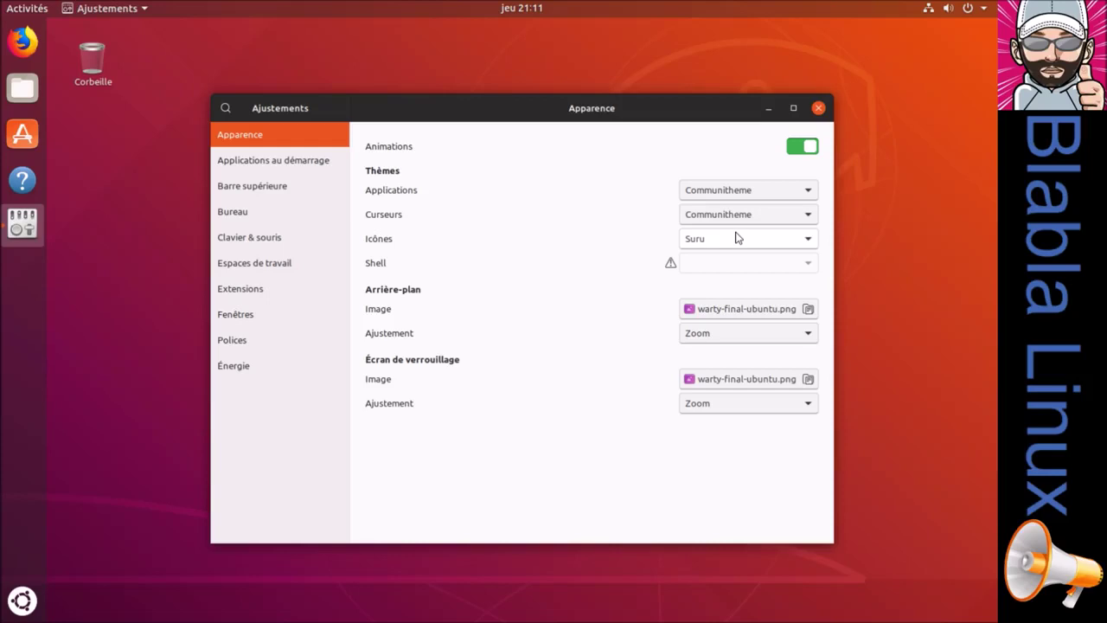
pyautogui.click(723, 196)
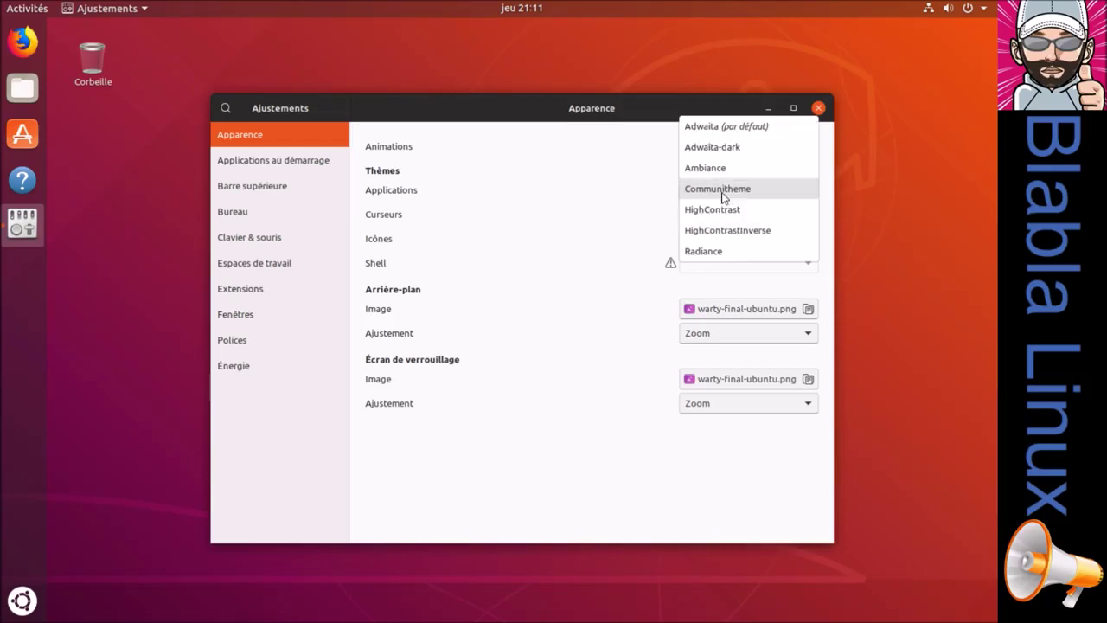
pyautogui.click(716, 251)
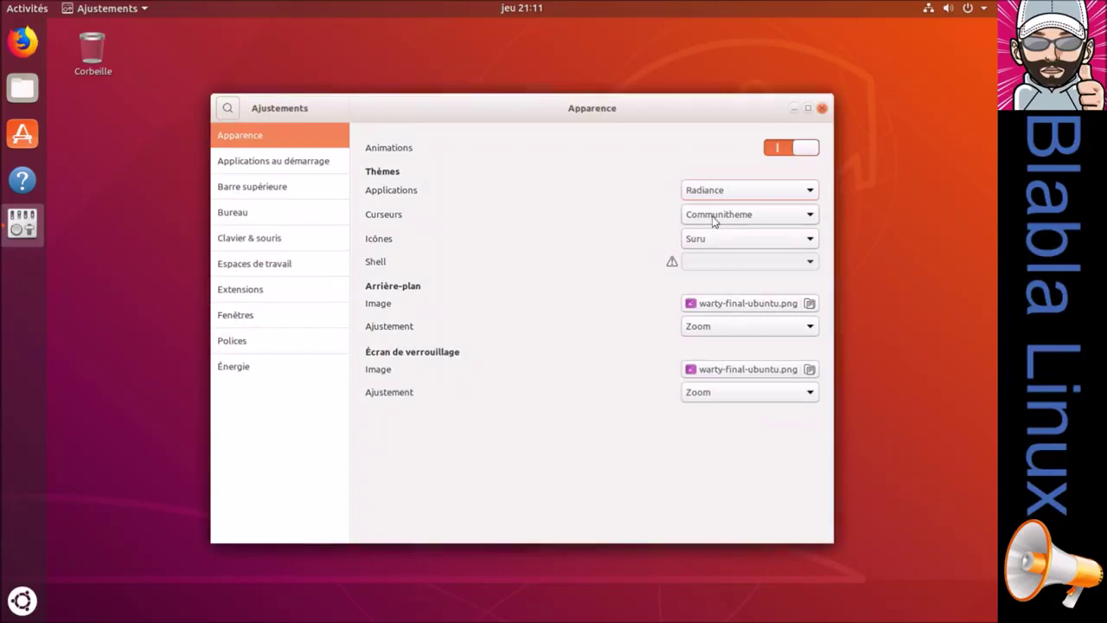
pyautogui.scroll(1, 712, 192)
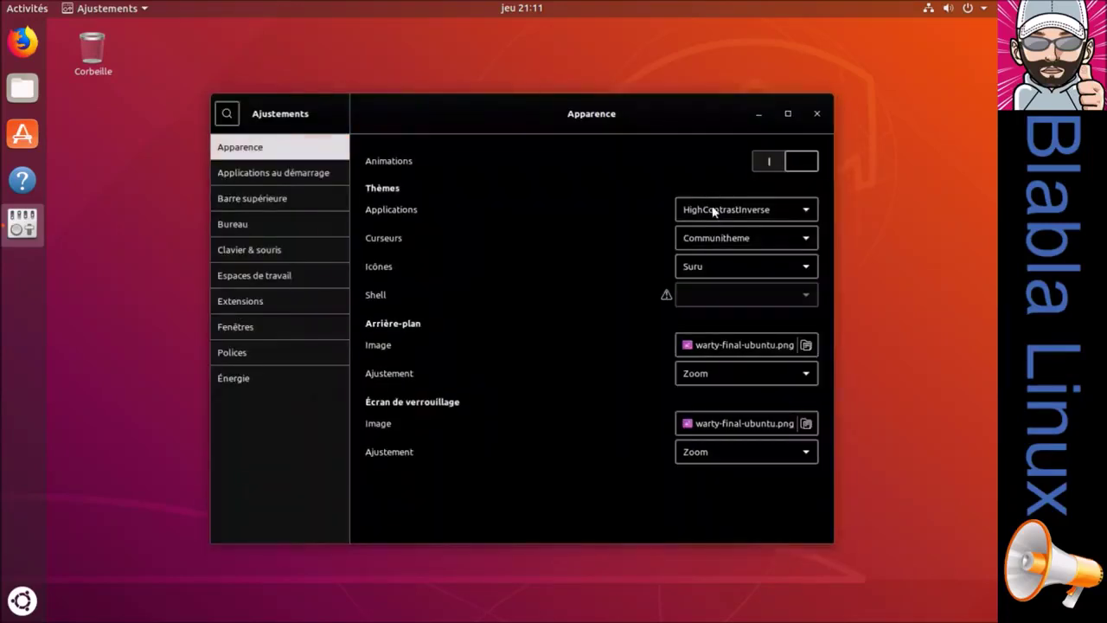
pyautogui.click(715, 211)
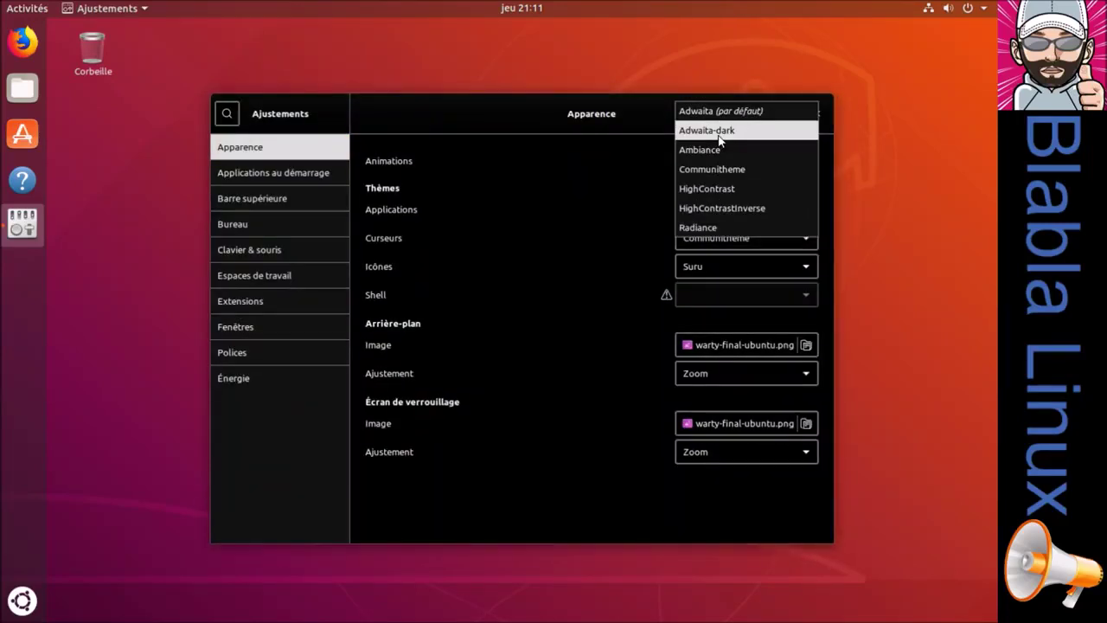
pyautogui.click(720, 149)
# Set the cursor theme to DMZ-White and the icon theme to Ubuntu-mono-dark, and close Ajustements
pyautogui.click(728, 221)
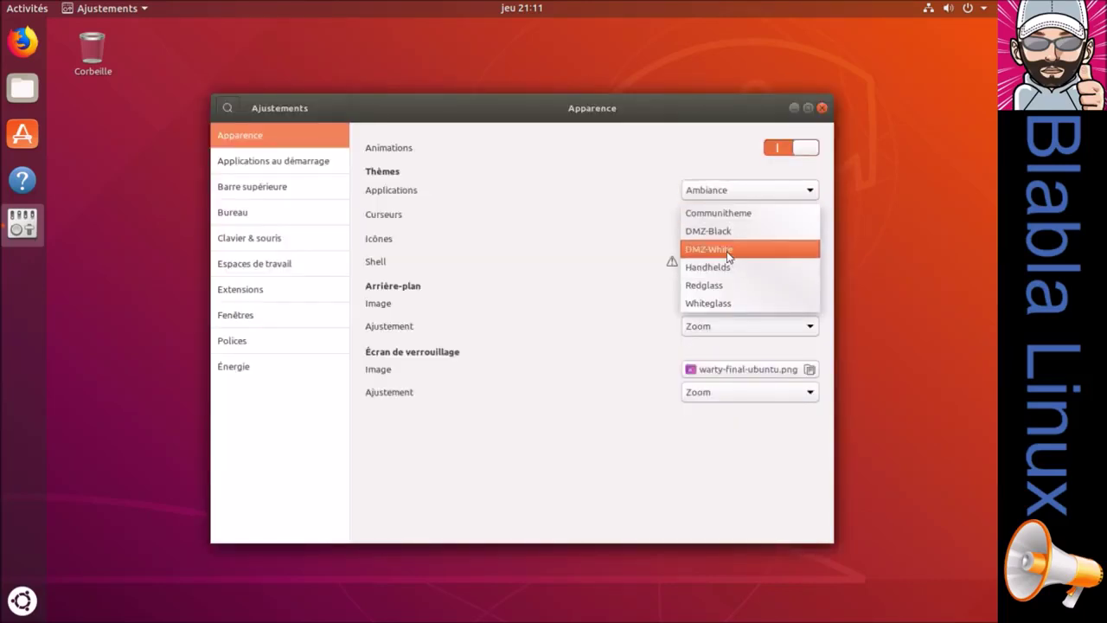
pyautogui.click(726, 252)
pyautogui.click(725, 248)
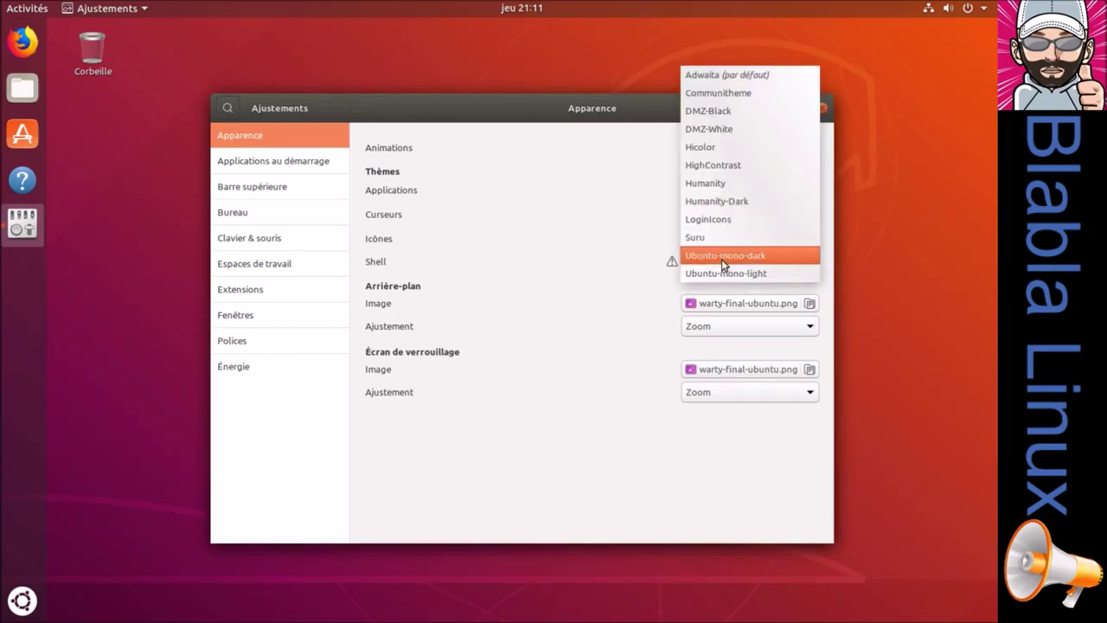
pyautogui.click(722, 260)
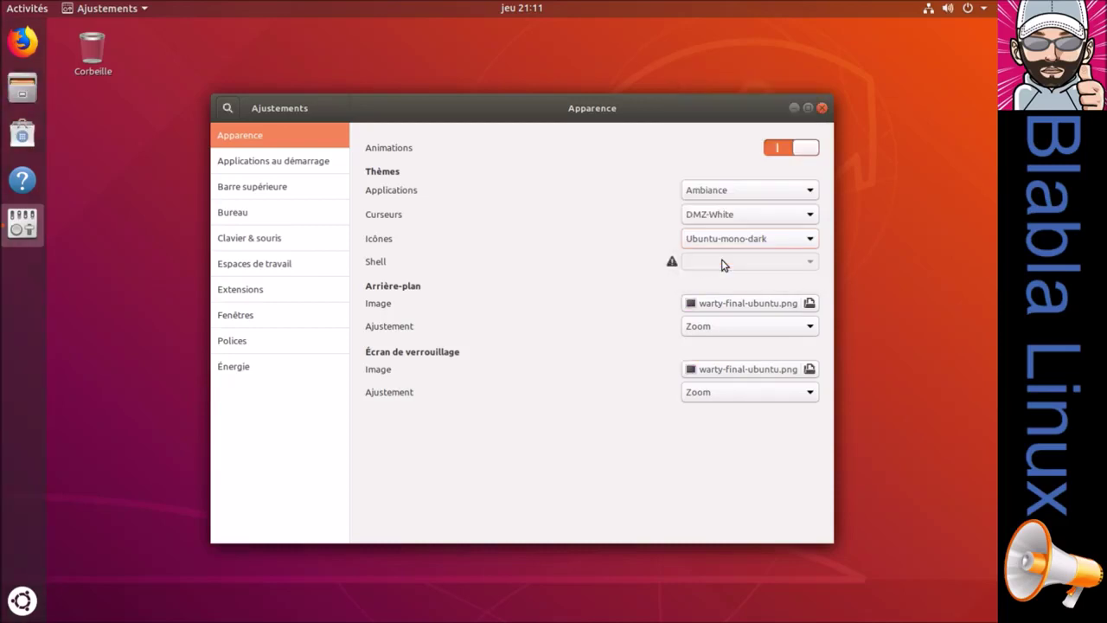
pyautogui.click(822, 109)
# Log out of the current session and enter the account password on the login screen
pyautogui.click(981, 12)
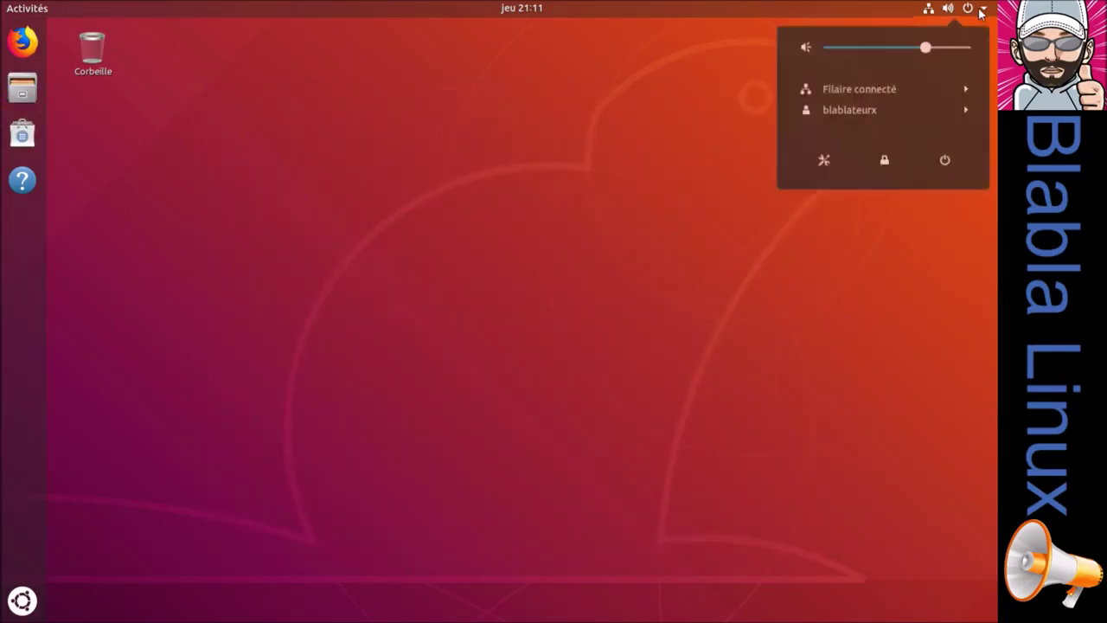
pyautogui.click(965, 115)
pyautogui.click(929, 138)
pyautogui.click(537, 371)
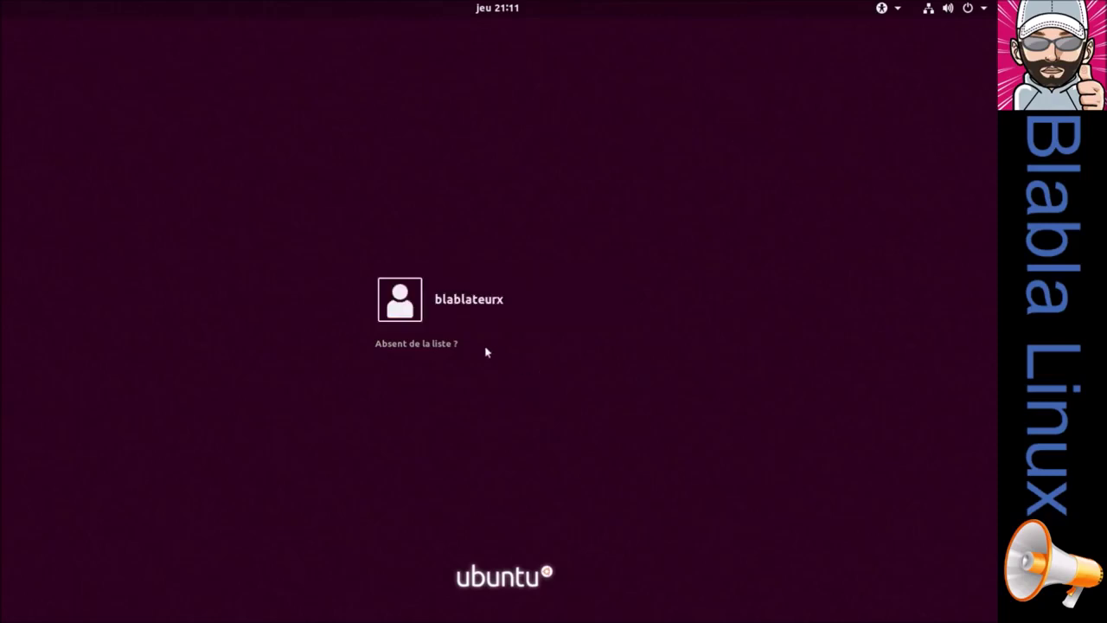
pyautogui.click(471, 299)
pyautogui.write('••')
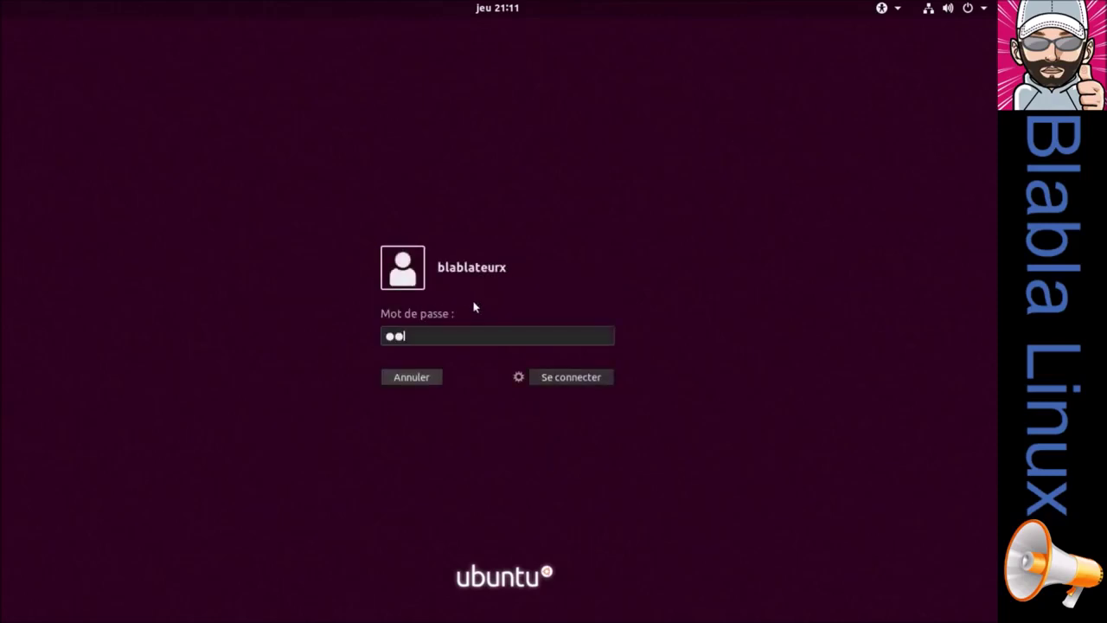
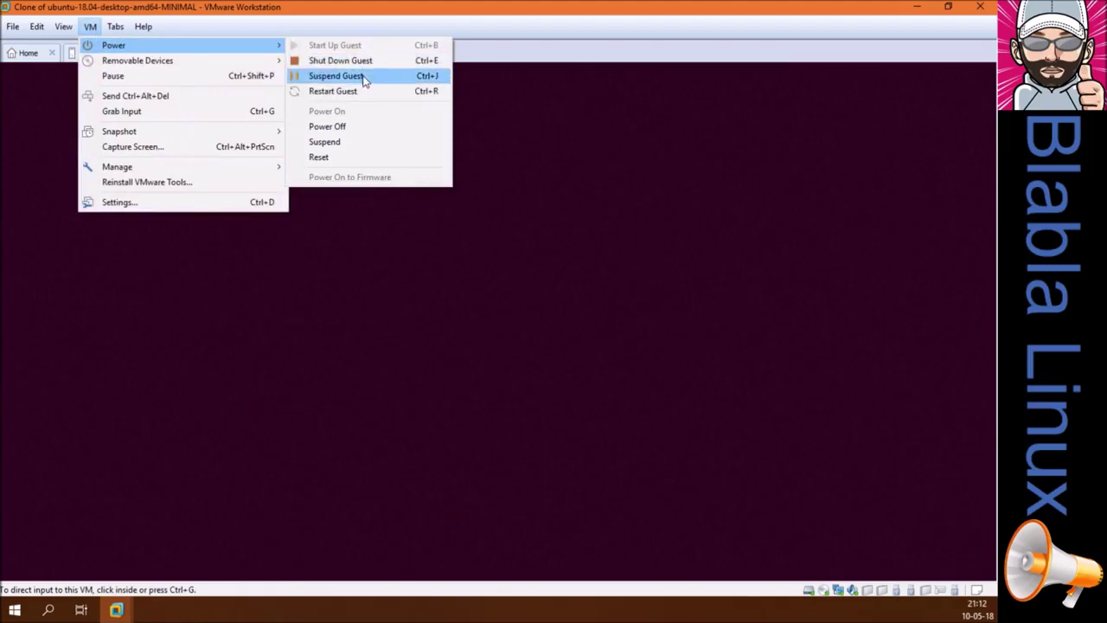
# Restart the virtual machine's guest system, choose the plain Ubuntu session and log in with the account password
pyautogui.click(363, 99)
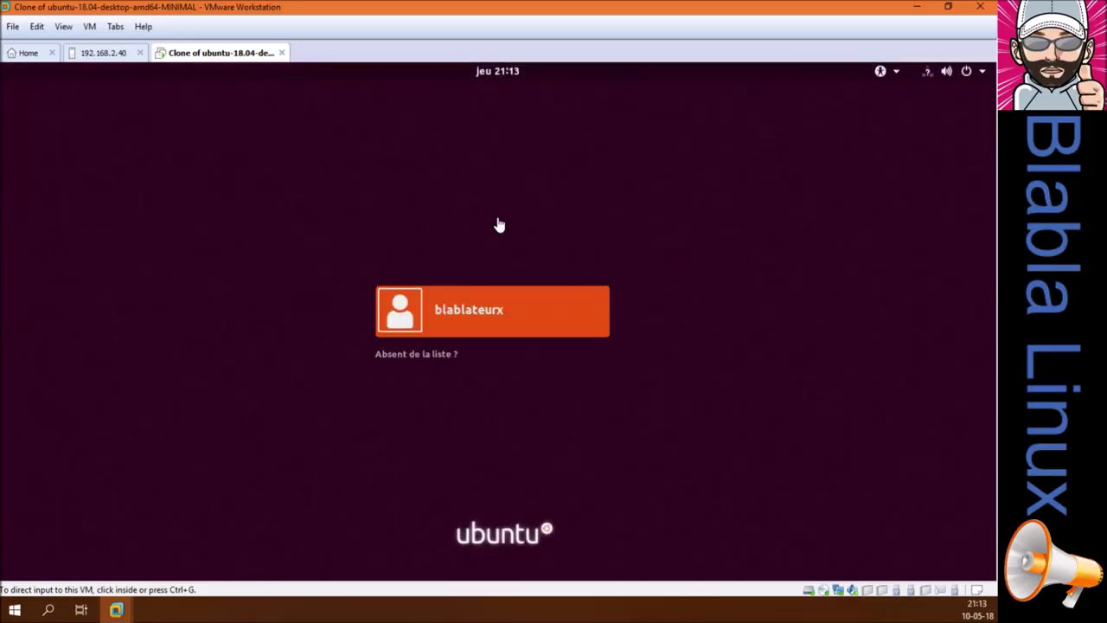
pyautogui.click(499, 315)
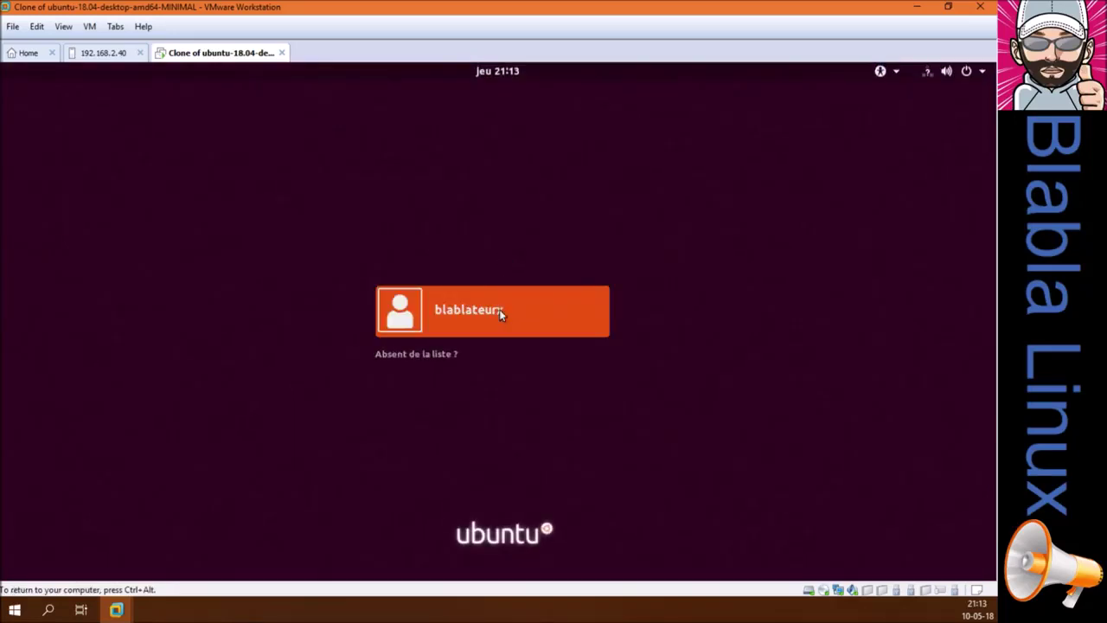
pyautogui.click(483, 306)
pyautogui.click(519, 387)
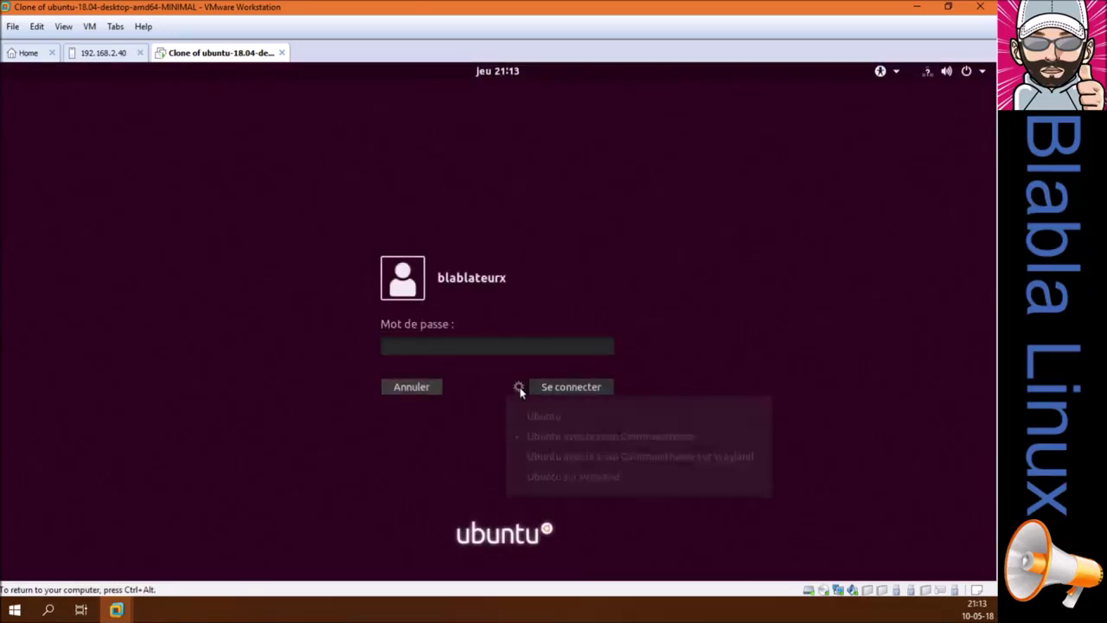
pyautogui.click(541, 420)
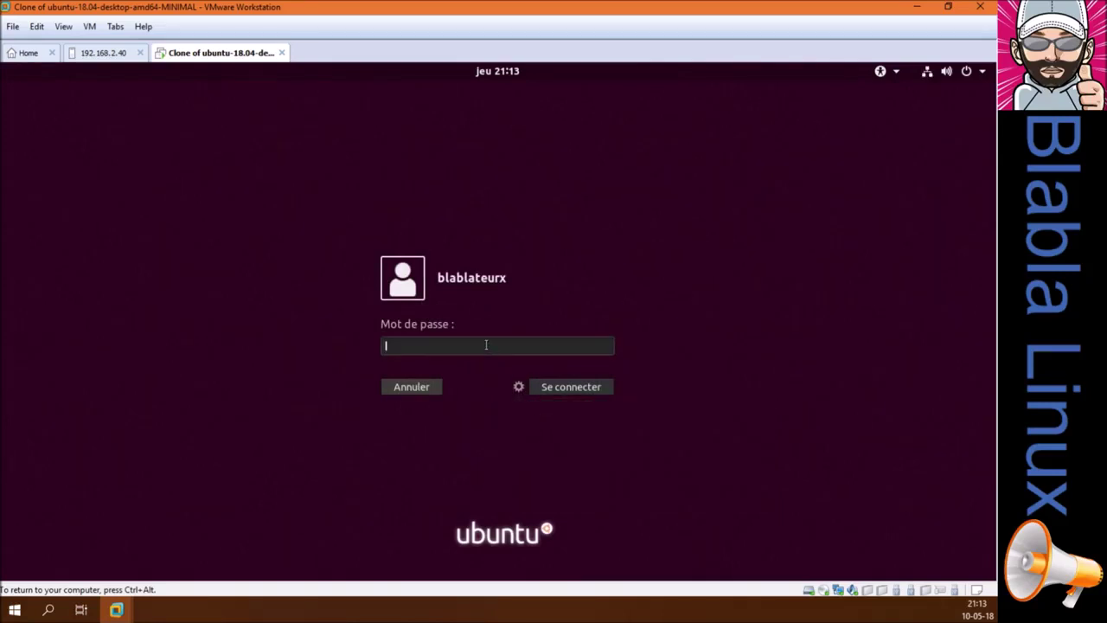
pyautogui.write('******')
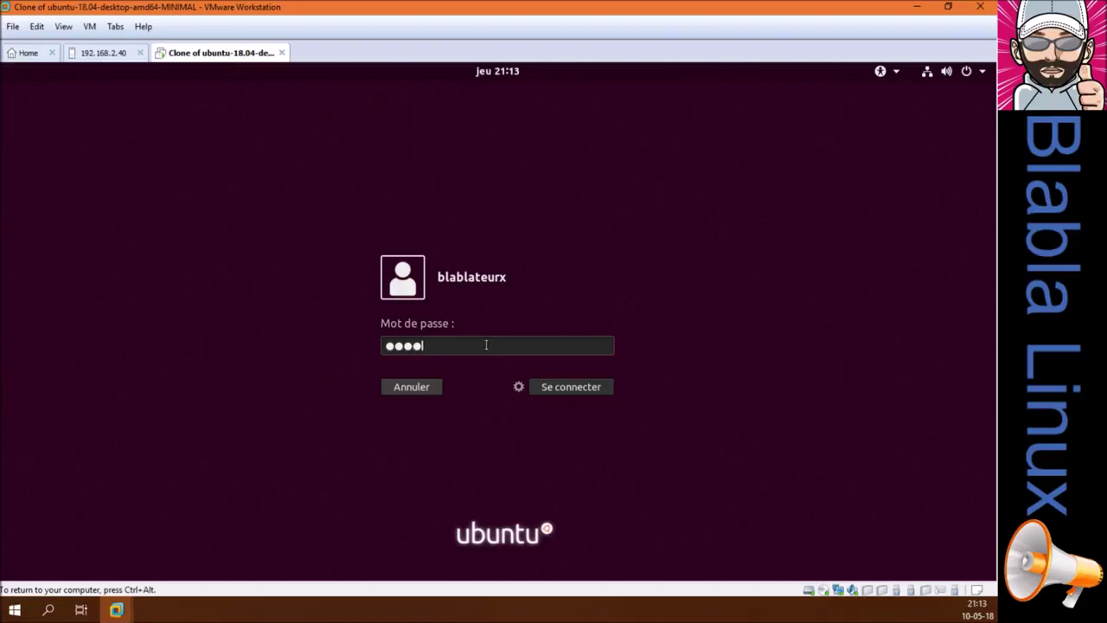
pyautogui.press('Return')
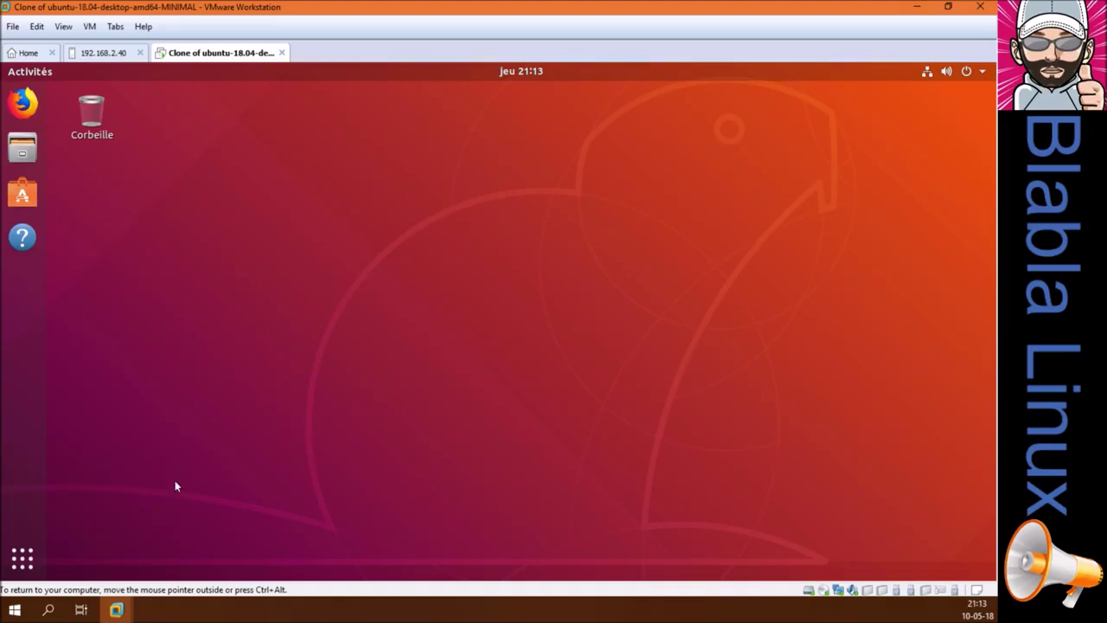
# Open a Terminal window and move it slightly lower on the desktop
pyautogui.click(11, 560)
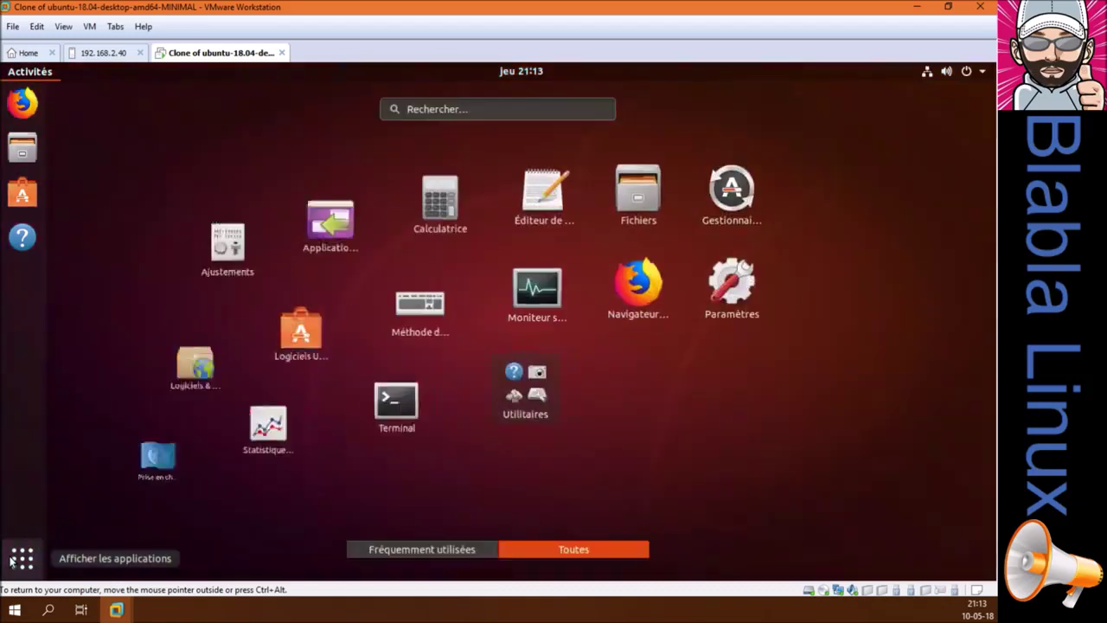
pyautogui.click(456, 380)
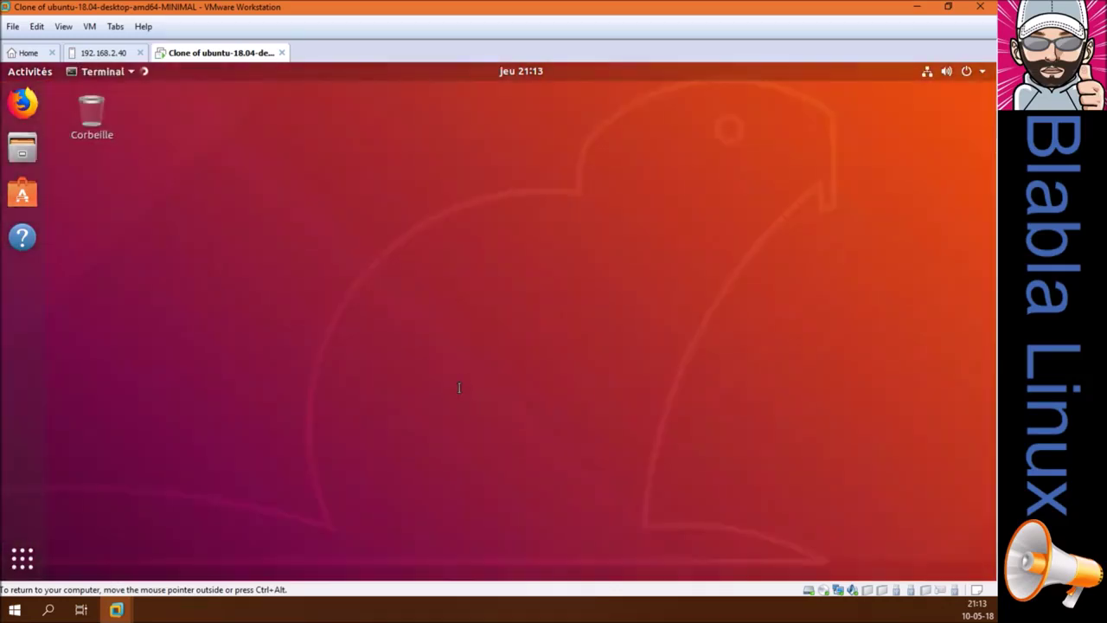
pyautogui.moveTo(443, 142); pyautogui.dragTo(426, 178)
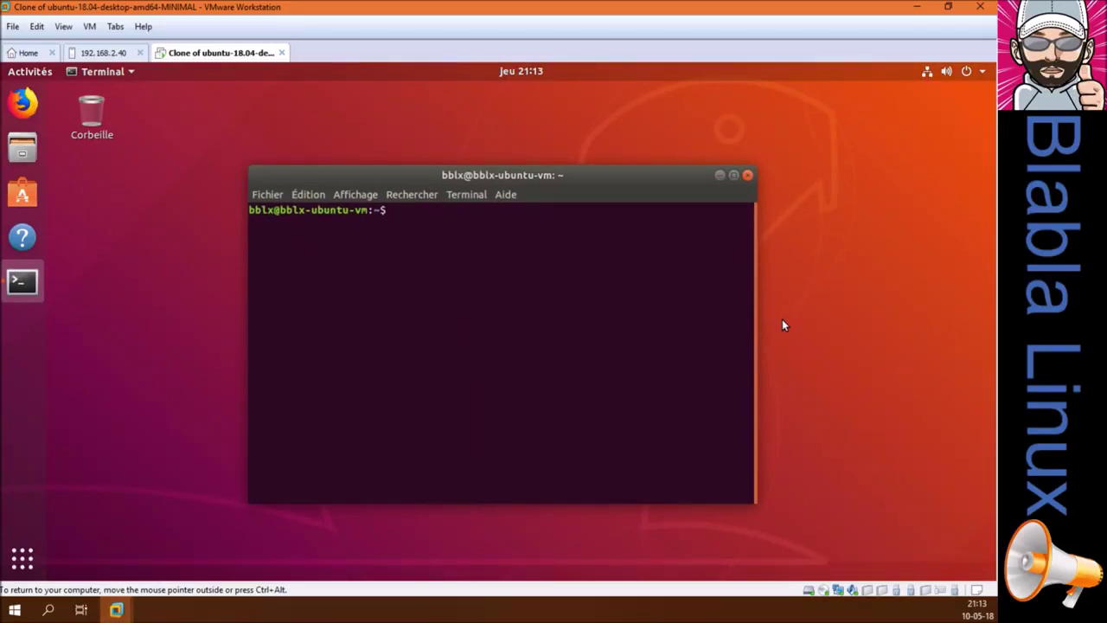
pyautogui.write('sudo remove')
pyautogui.write('communitheme')
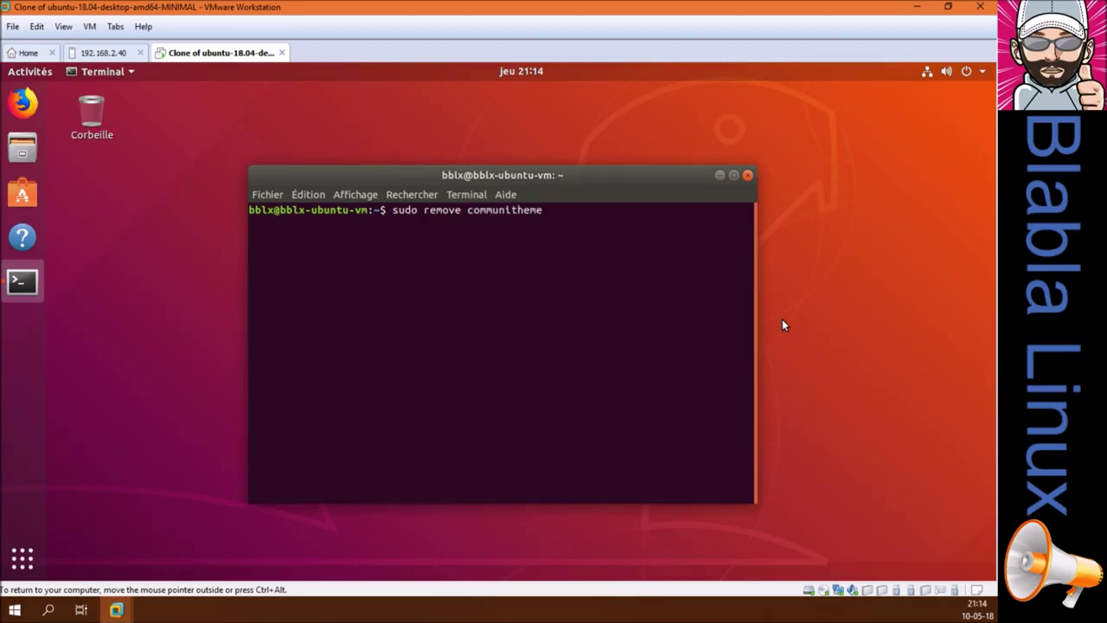
pyautogui.press('BackSpace')
pyautogui.press('BackSpace')
pyautogui.press('BackSpace')
pyautogui.press('BackSpace')
pyautogui.press('BackSpace')
pyautogui.press('BackSpace')
pyautogui.press('BackSpace')
pyautogui.press('BackSpace')
pyautogui.press('BackSpace')
pyautogui.press('BackSpace')
pyautogui.press('BackSpace')
pyautogui.press('BackSpace')
pyautogui.press('BackSpace')
pyautogui.press('BackSpace')
pyautogui.press('BackSpace')
pyautogui.press('BackSpace')
pyautogui.press('BackSpace')
pyautogui.press('BackSpace')
pyautogui.press('BackSpace')
pyautogui.press('BackSpace')
pyautogui.press('BackSpace')
pyautogui.press('BackSpace')
pyautogui.press('BackSpace')
pyautogui.press('BackSpace')
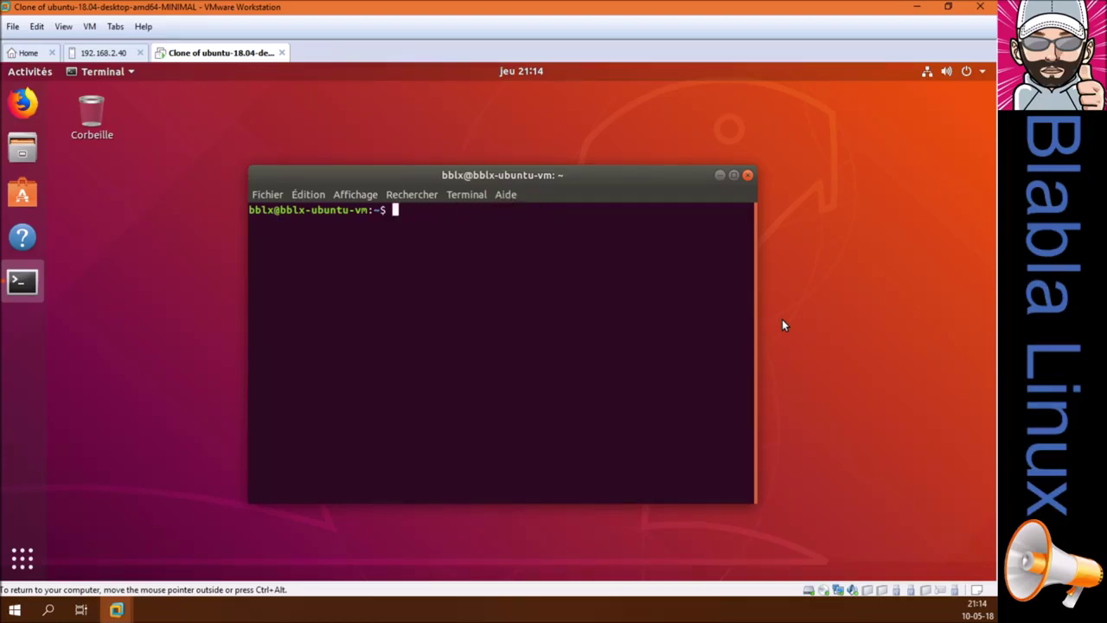
# Run "snap help" and maximize the terminal window to read the list of snap commands
pyautogui.write('snap help')
pyautogui.press('Return')
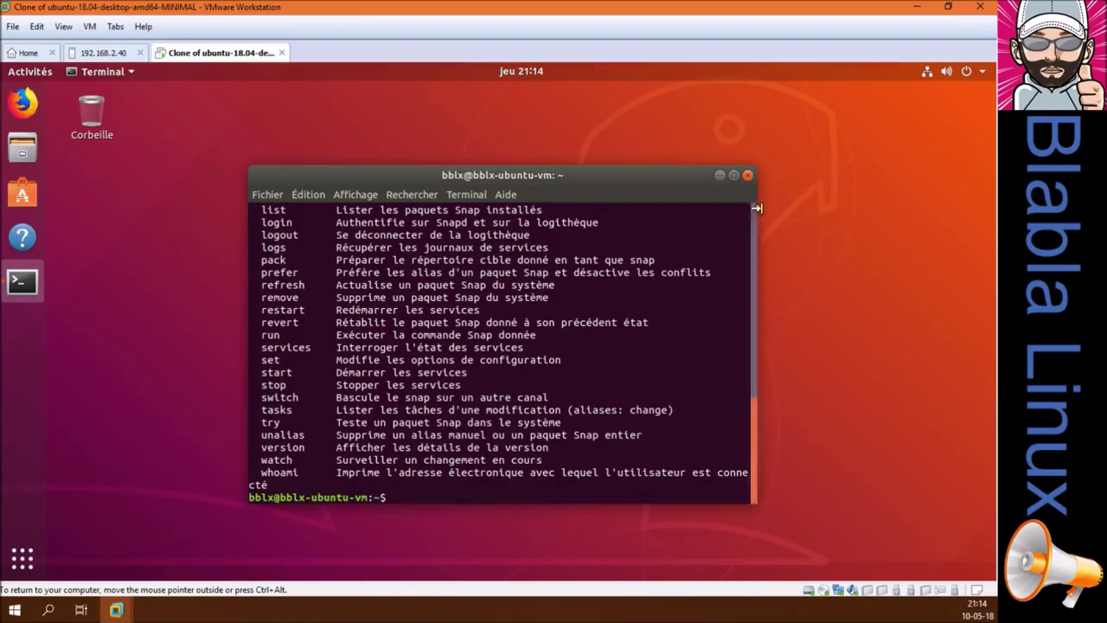
pyautogui.click(734, 175)
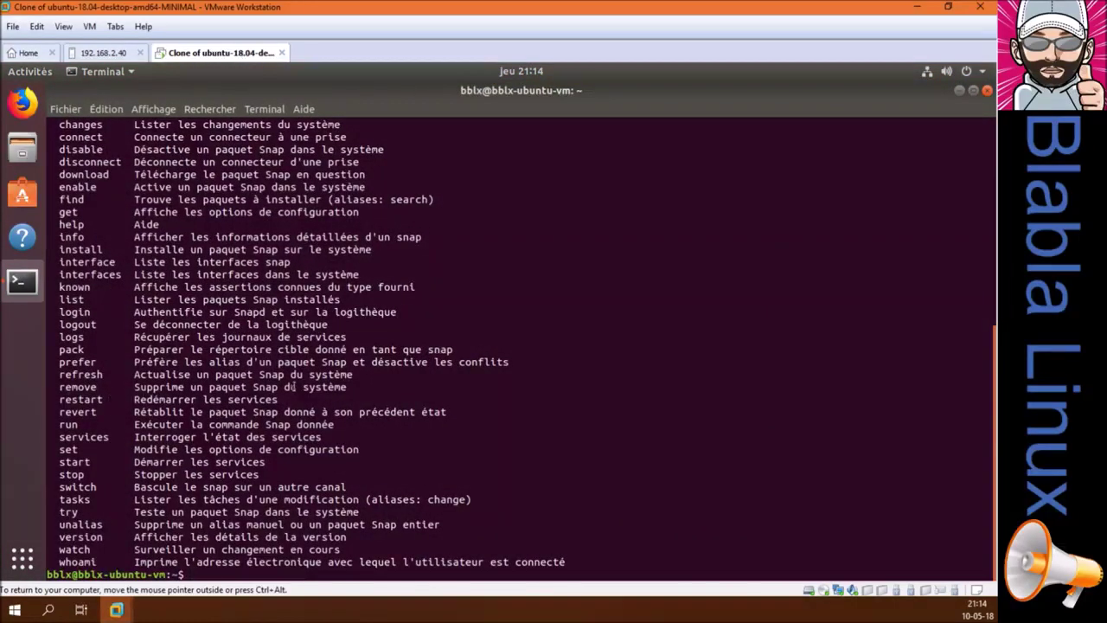
# Try to uninstall the snap by running "sudo remove snap communitheme" and entering the account password at the sudo prompt
pyautogui.scroll(10, 292, 385)
pyautogui.scroll(-10, 292, 385)
pyautogui.write('sudo remove snap co')
pyautogui.press('BackSpace')
pyautogui.press('BackSpace')
pyautogui.press('BackSpace')
pyautogui.write('communitheme')
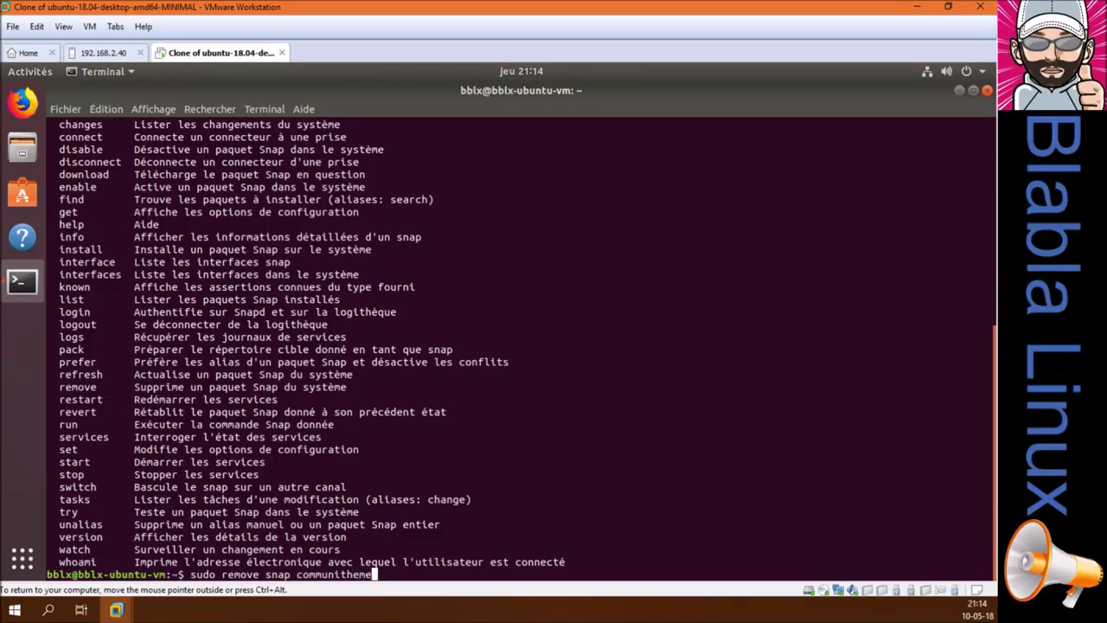
pyautogui.press('Return')
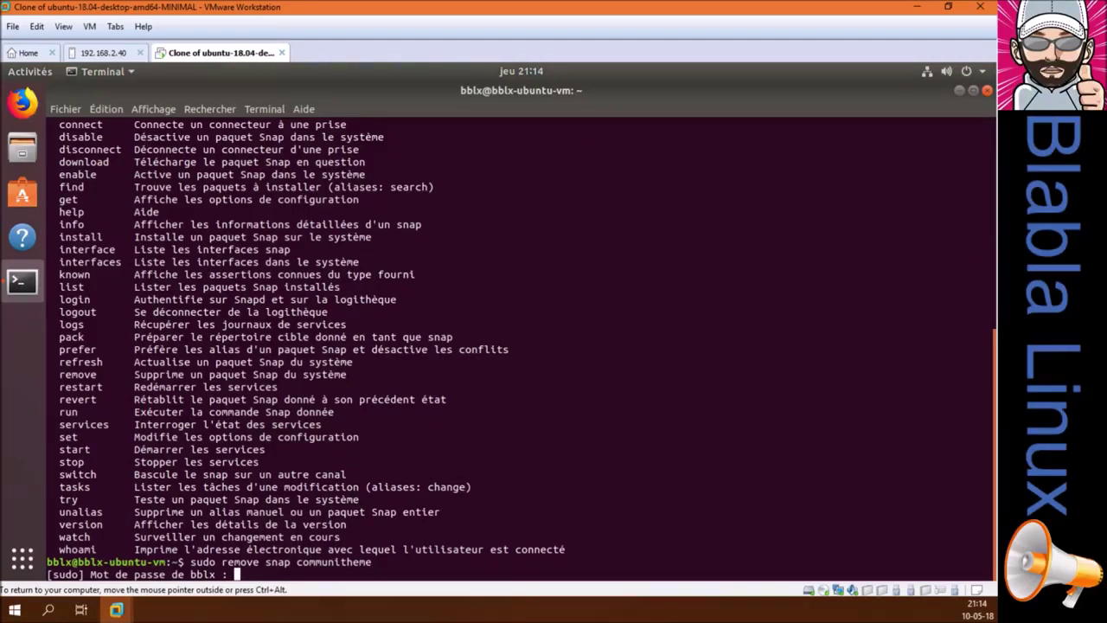
pyautogui.press('Return')
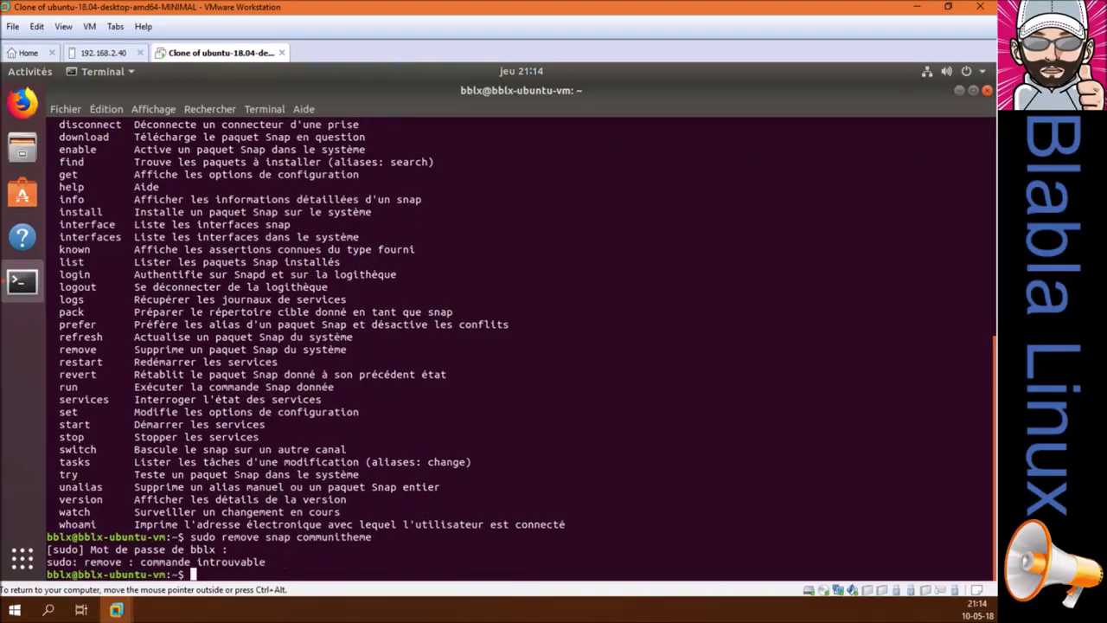
# Edit the previous command to drop the word "snap" and try running "sudo remove communitheme"
pyautogui.press('Up')
pyautogui.press('Left')
pyautogui.press('Left')
pyautogui.press('Left')
pyautogui.press('Left')
pyautogui.press('Left')
pyautogui.press('Left')
pyautogui.press('Left')
pyautogui.press('Left')
pyautogui.press('Left')
pyautogui.press('Left')
pyautogui.press('Left')
pyautogui.press('BackSpace')
pyautogui.press('BackSpace')
pyautogui.press('BackSpace')
pyautogui.press('BackSpace')
pyautogui.press('BackSpace')
pyautogui.press('Return')
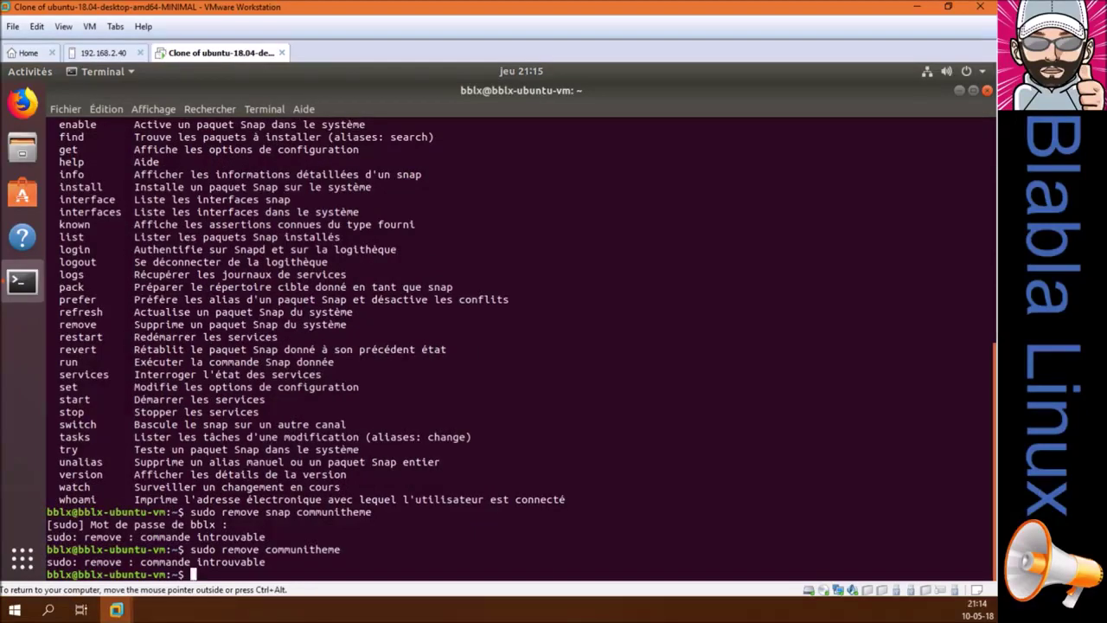
# Uninstall the theme with "snap remove communitheme", authenticate with the account password, and close the terminal window
pyautogui.write('snap remove comm')
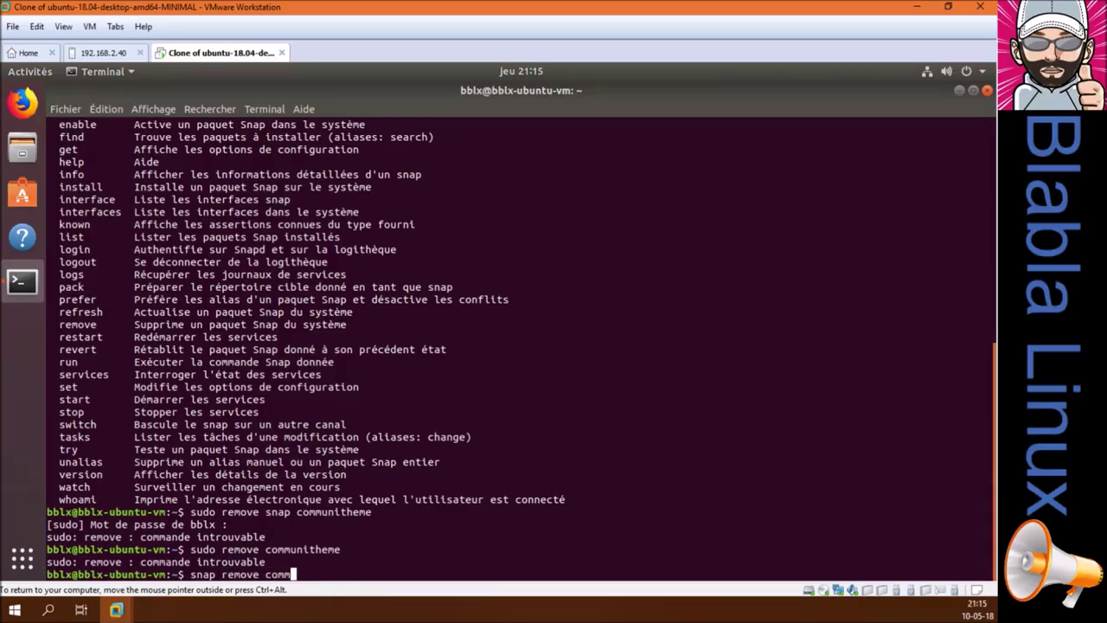
pyautogui.write('unitheme')
pyautogui.press('Return')
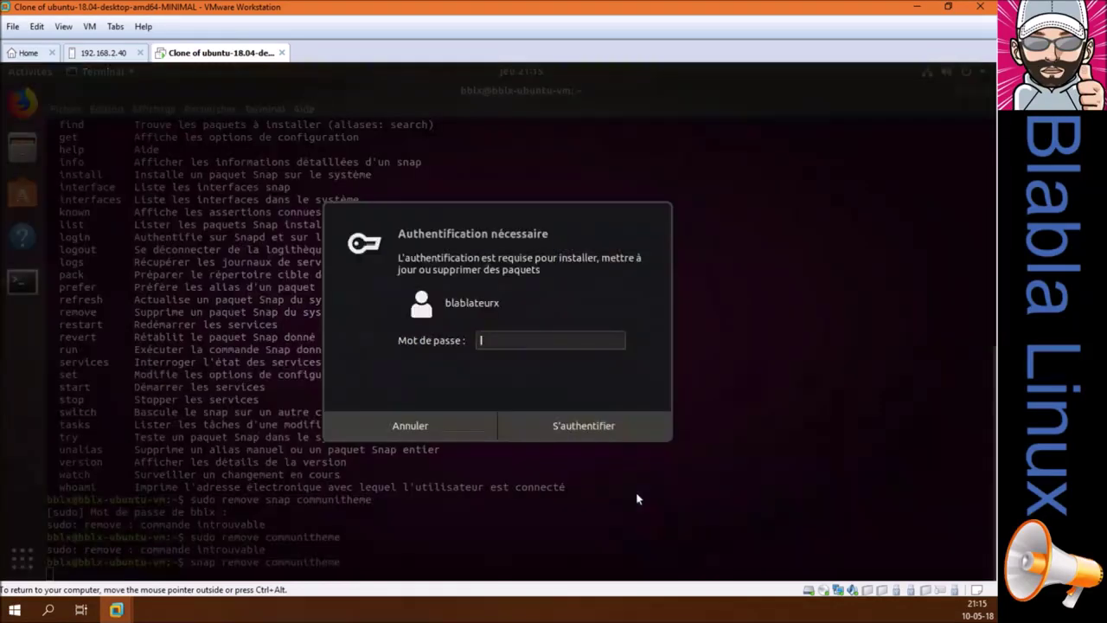
pyautogui.write('******')
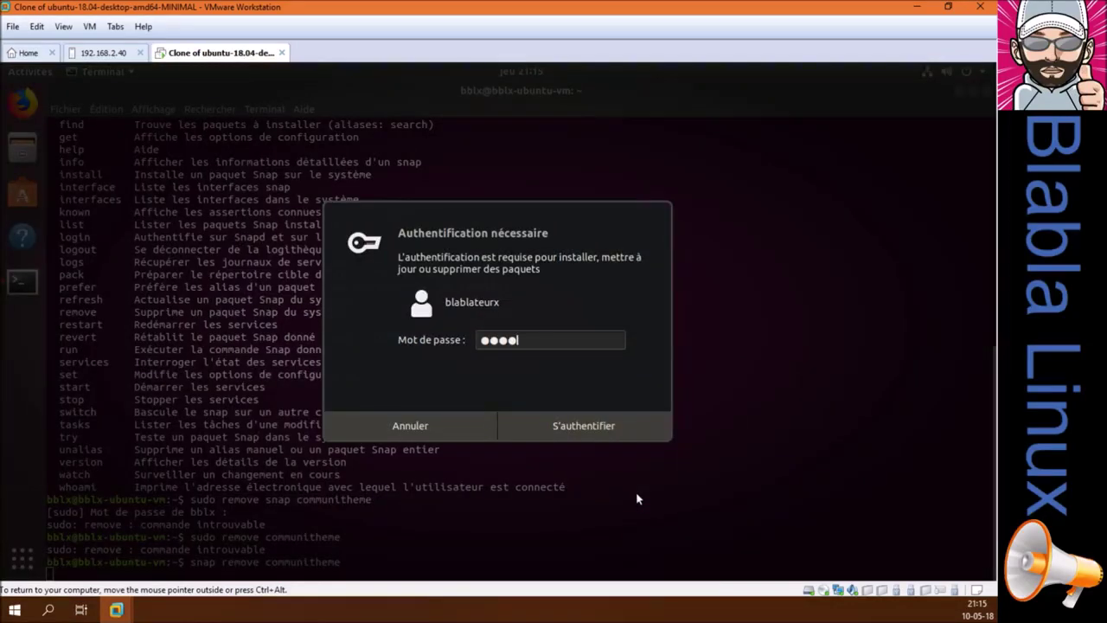
pyautogui.press('Return')
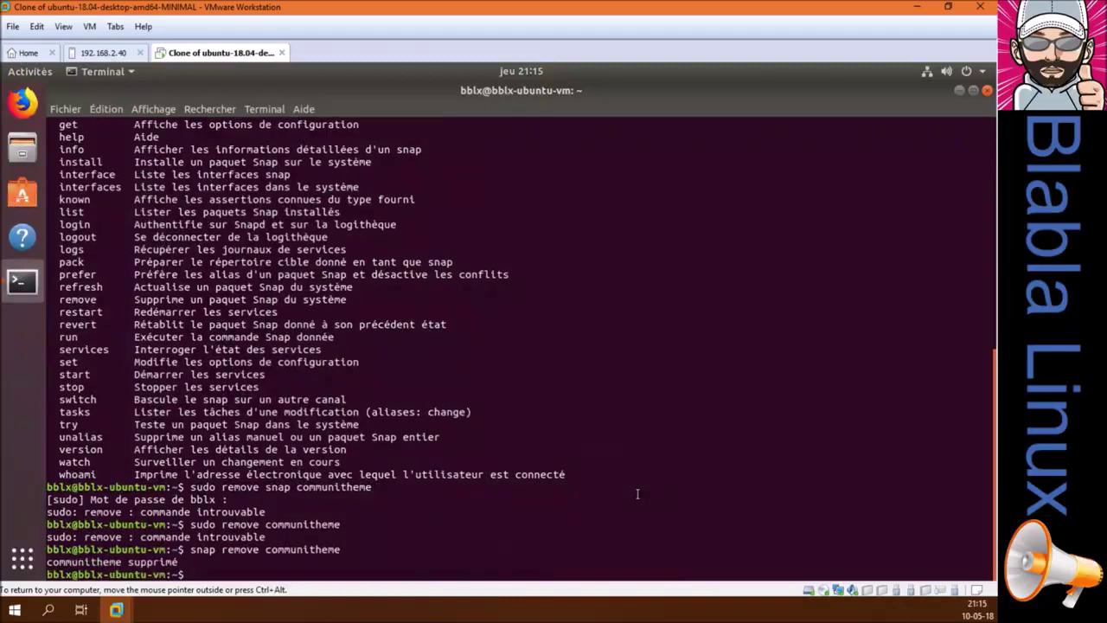
pyautogui.click(986, 92)
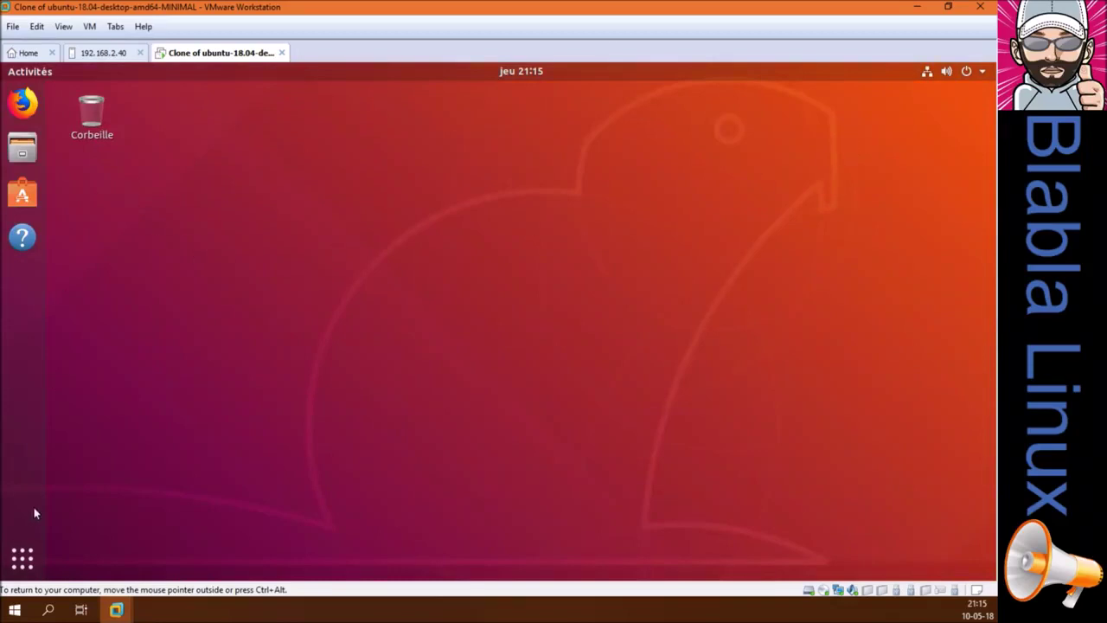
# Open a new Terminal window, run "snap list" to check the installed snaps, and close the window
pyautogui.click(23, 558)
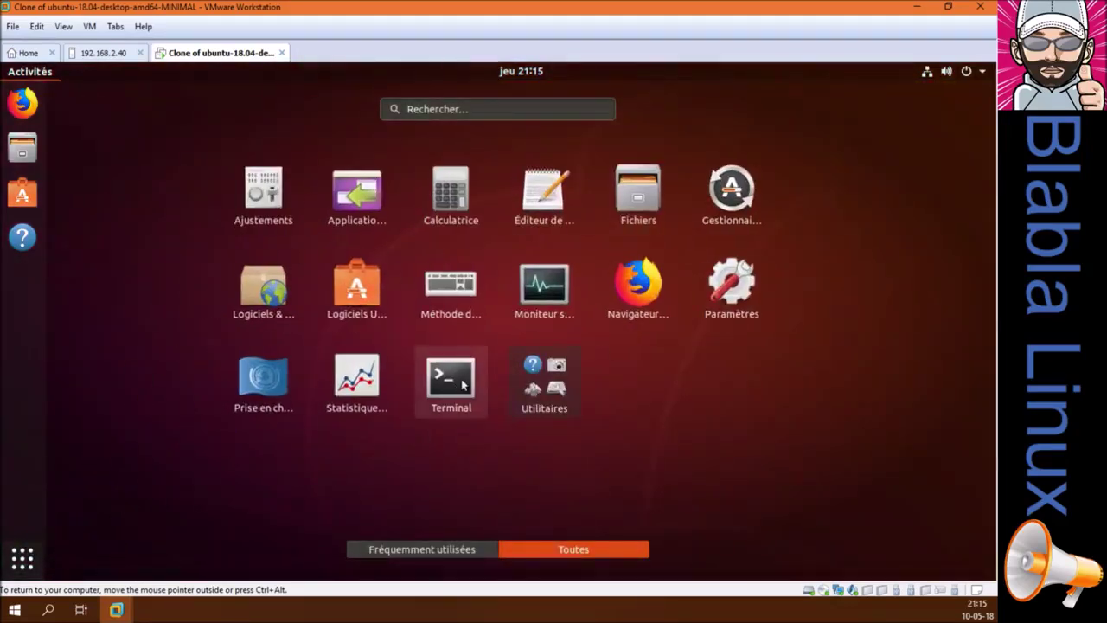
pyautogui.click(452, 380)
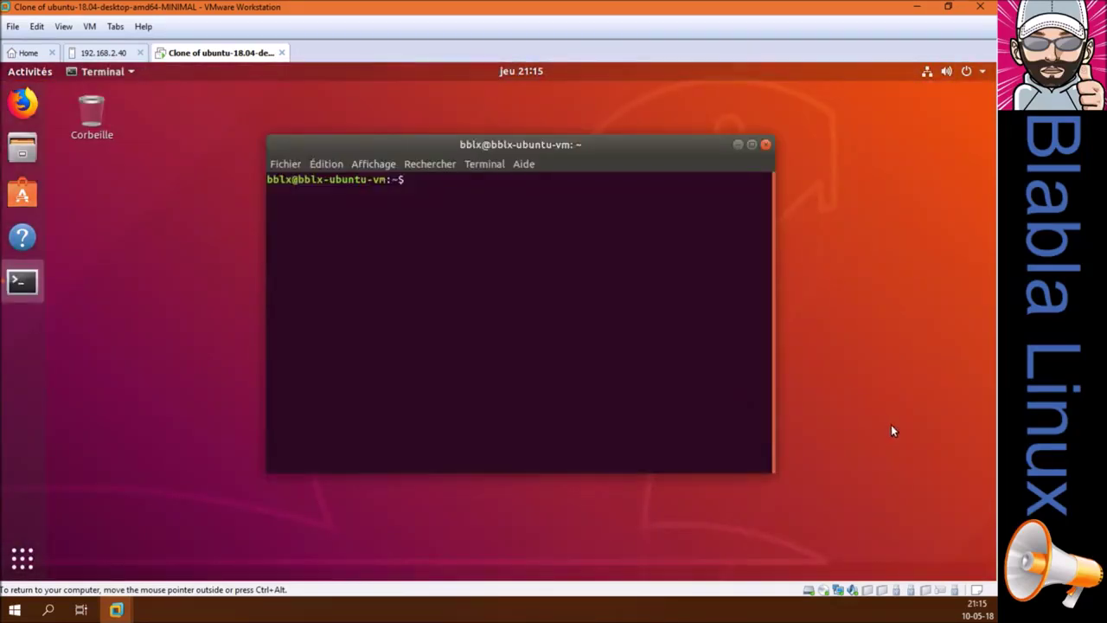
pyautogui.write('snap list')
pyautogui.press('Return')
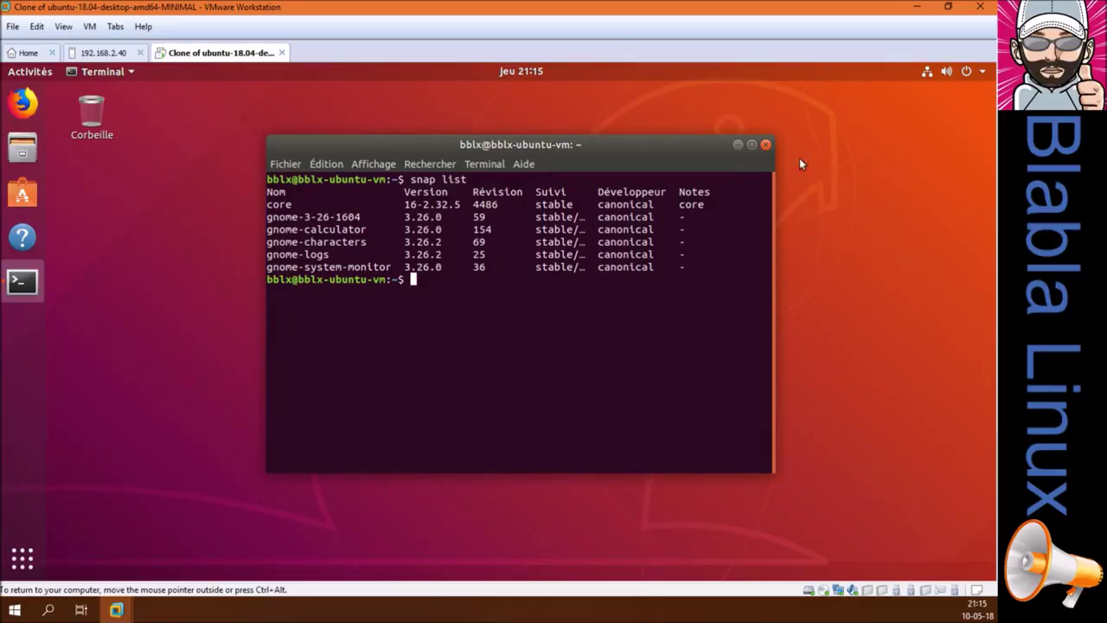
pyautogui.click(765, 145)
# Log out of the current session and check the session choices offered for the account on the login screen
pyautogui.click(984, 72)
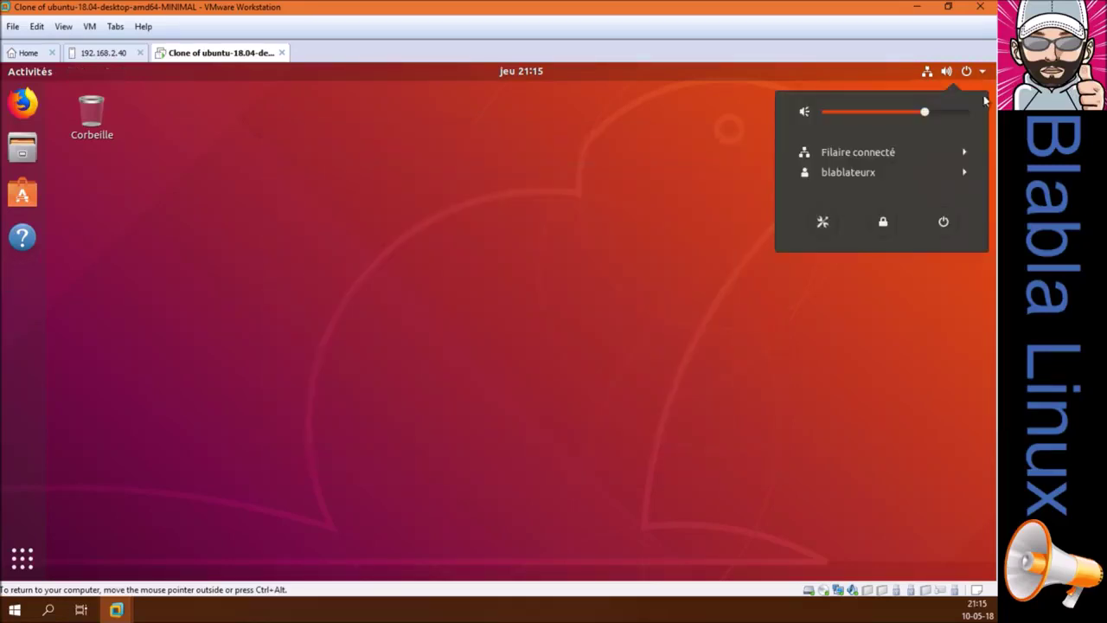
pyautogui.click(940, 174)
pyautogui.click(881, 195)
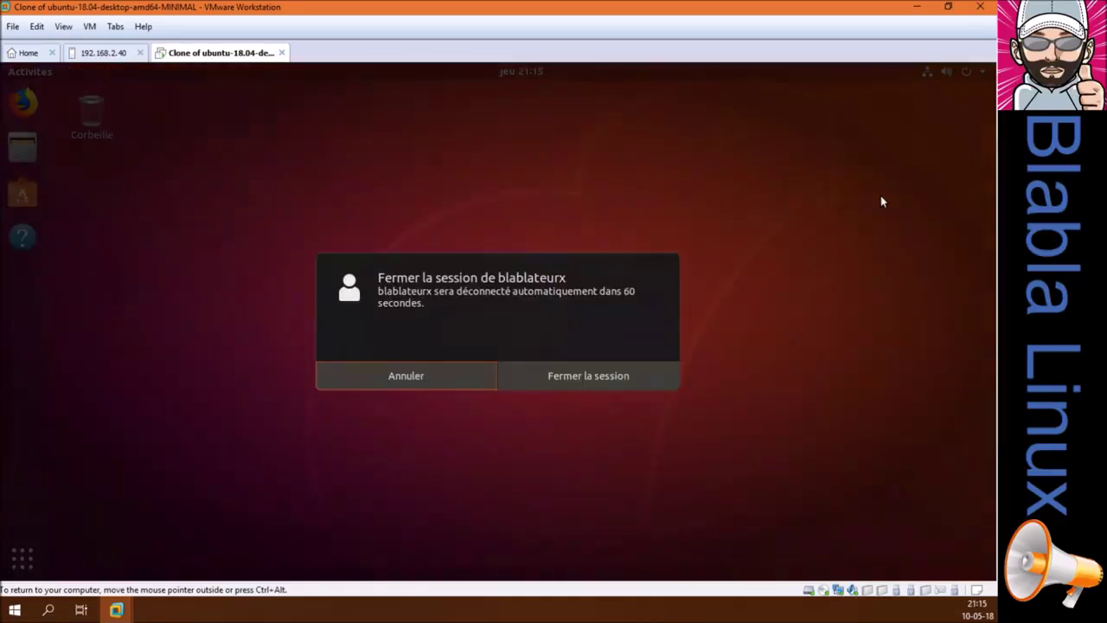
pyautogui.click(574, 386)
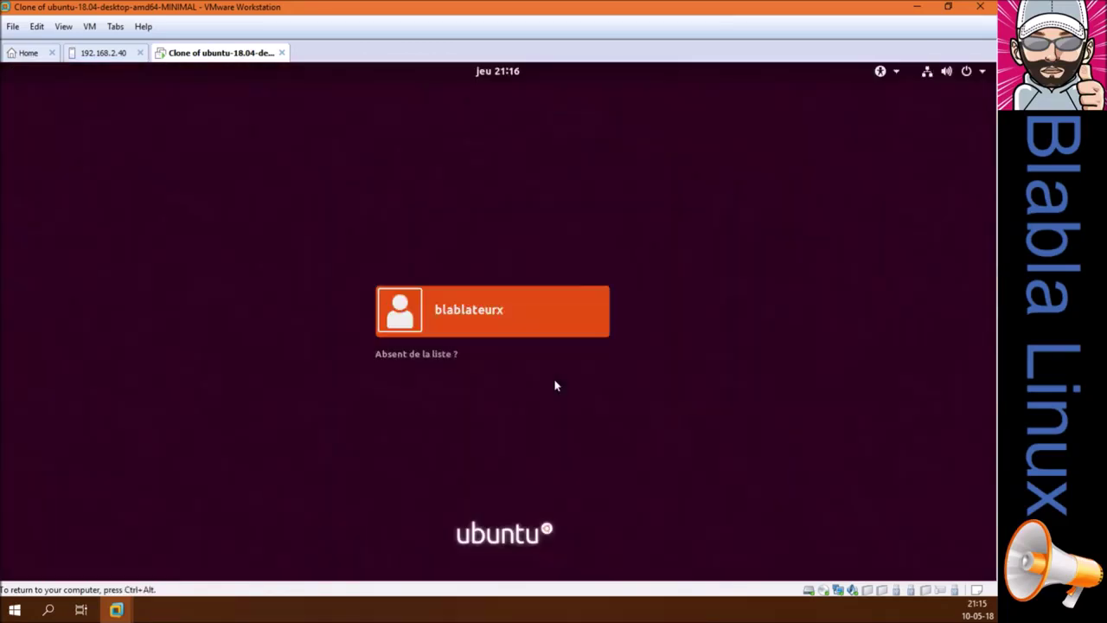
pyautogui.click(458, 320)
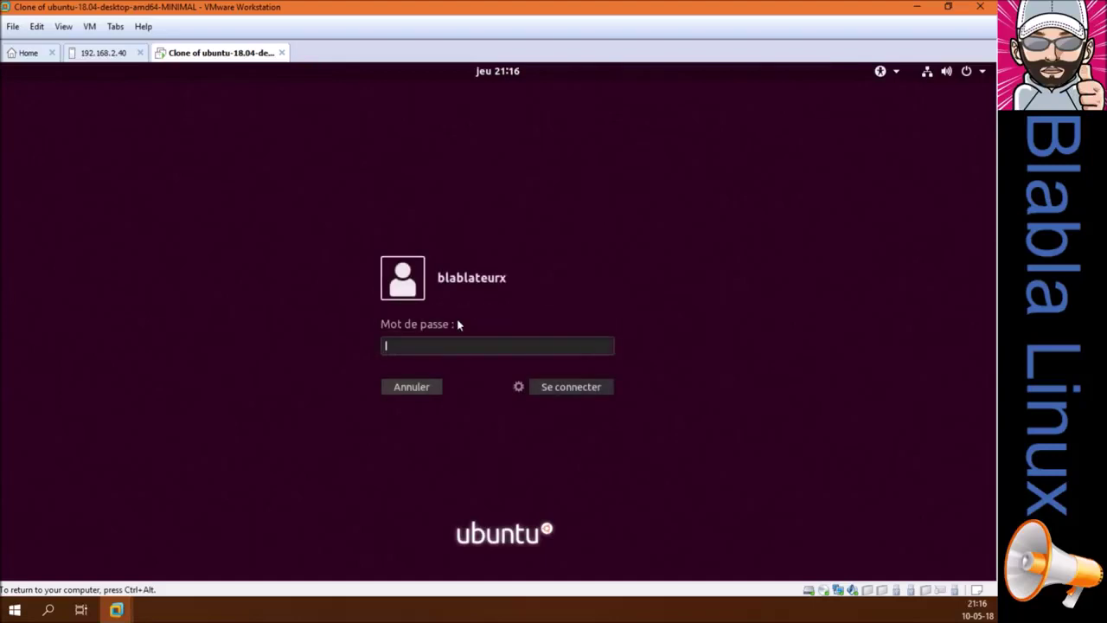
pyautogui.click(517, 387)
pyautogui.click(516, 387)
# Restart the virtual machine's guest system from the login screen
pyautogui.click(982, 75)
pyautogui.click(883, 187)
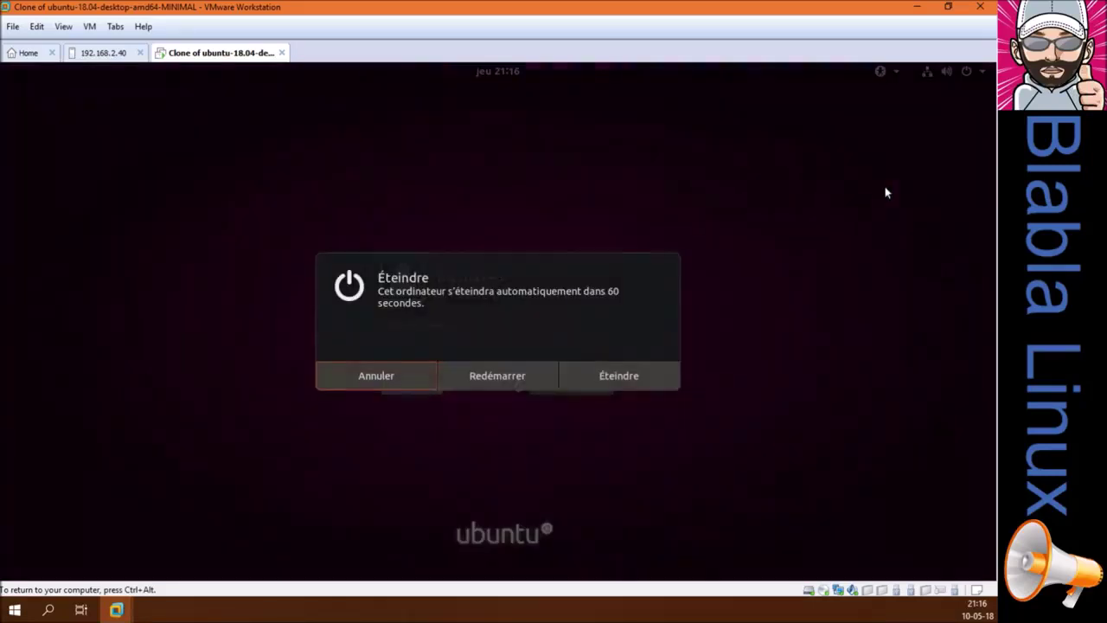
pyautogui.click(498, 377)
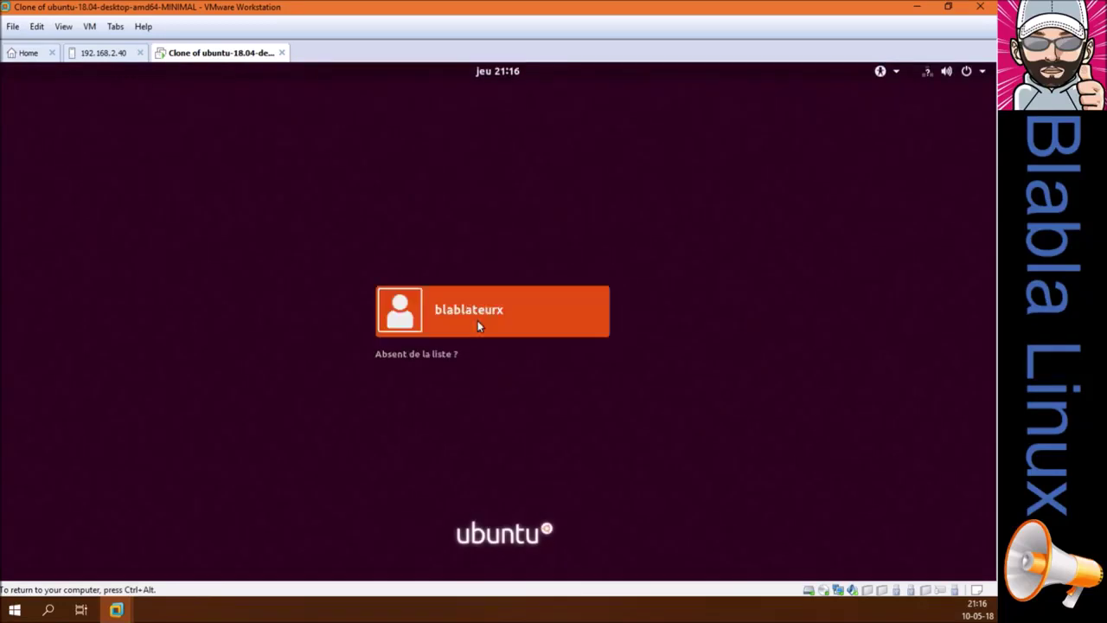
# Select the account, check its available session choices again, and log in with the account password
pyautogui.click(477, 320)
pyautogui.click(518, 388)
pyautogui.click(516, 389)
pyautogui.write('******')
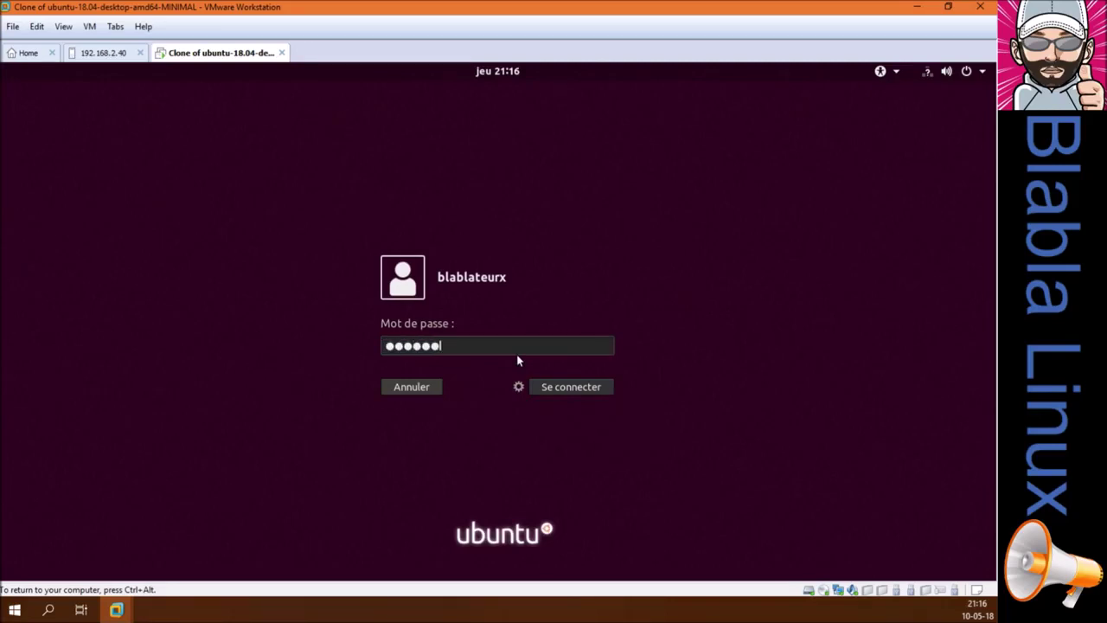
pyautogui.press('Return')
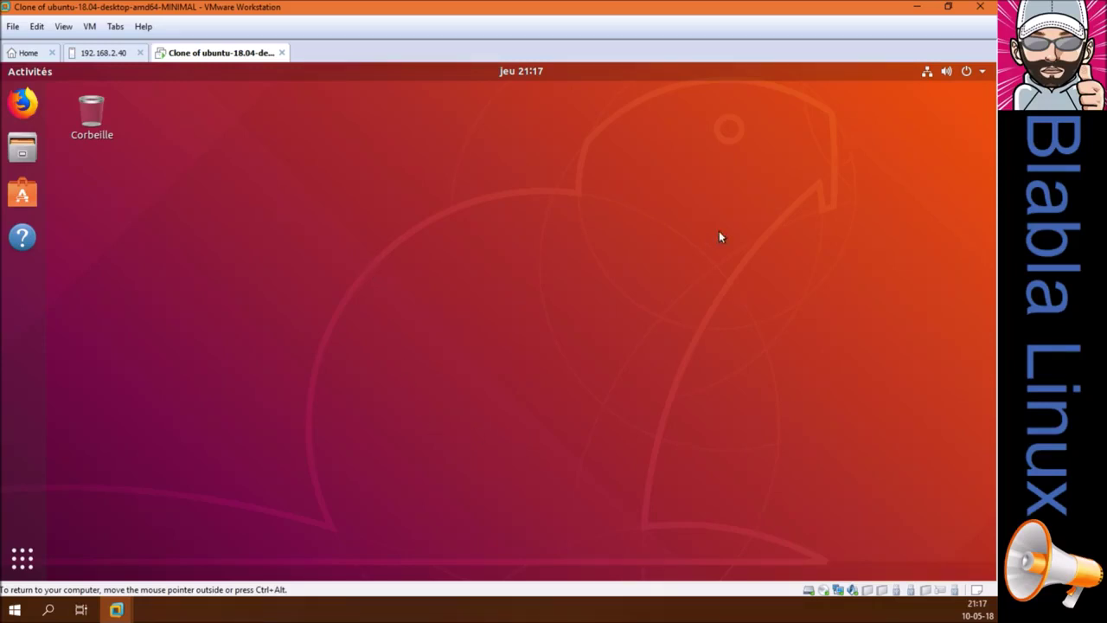
# Shut down the guest system and minimize the virtual machine program's window to reveal the host desktop
pyautogui.click(981, 73)
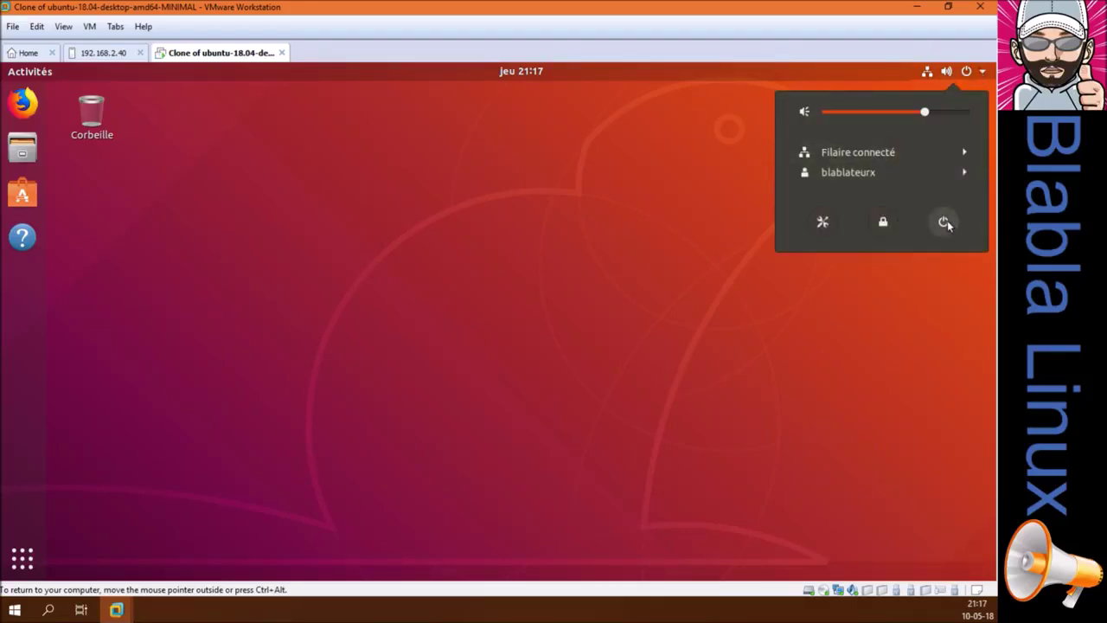
pyautogui.click(945, 223)
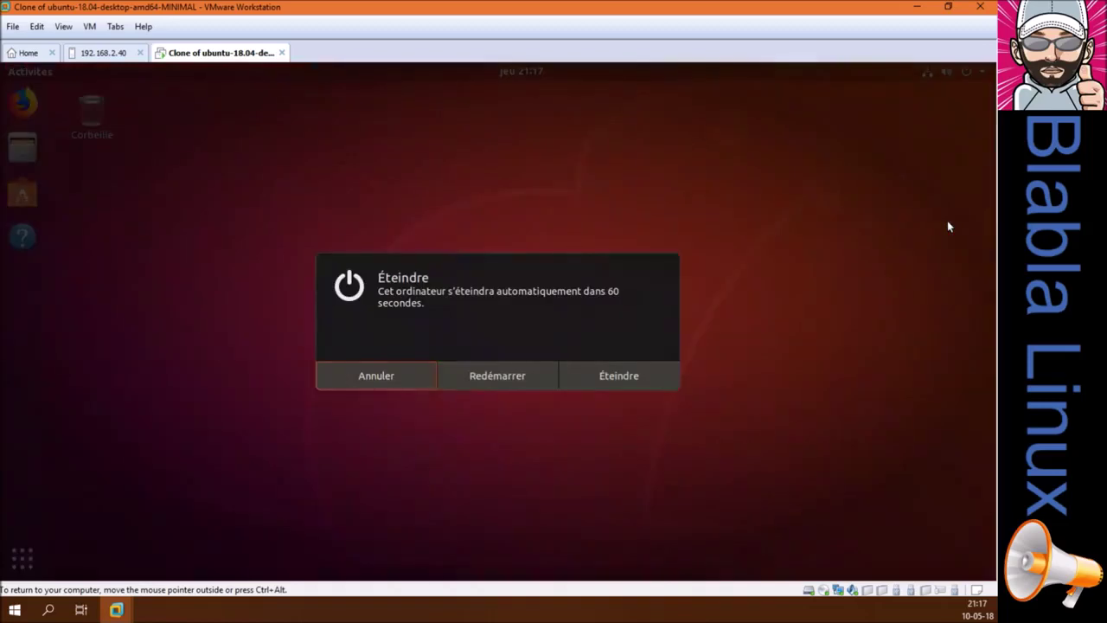
pyautogui.click(605, 378)
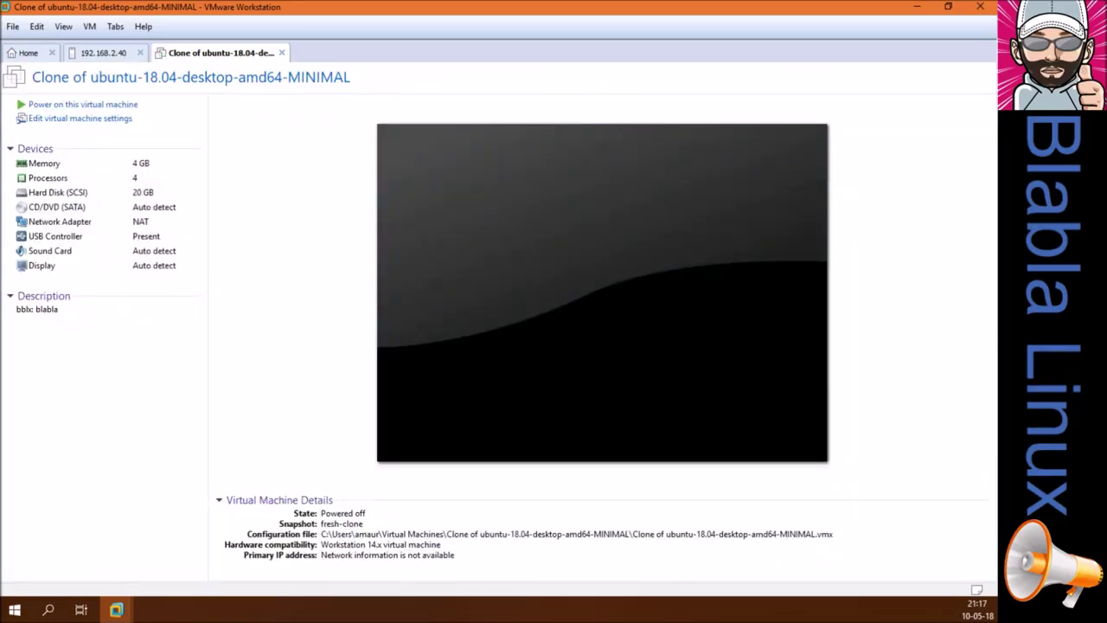
pyautogui.click(908, 6)
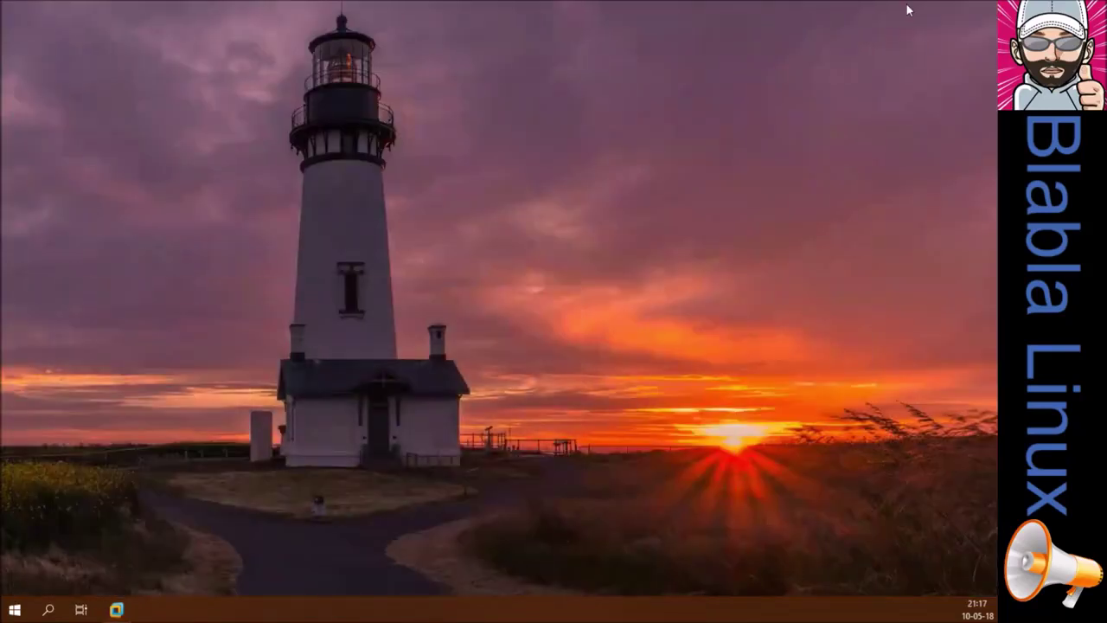